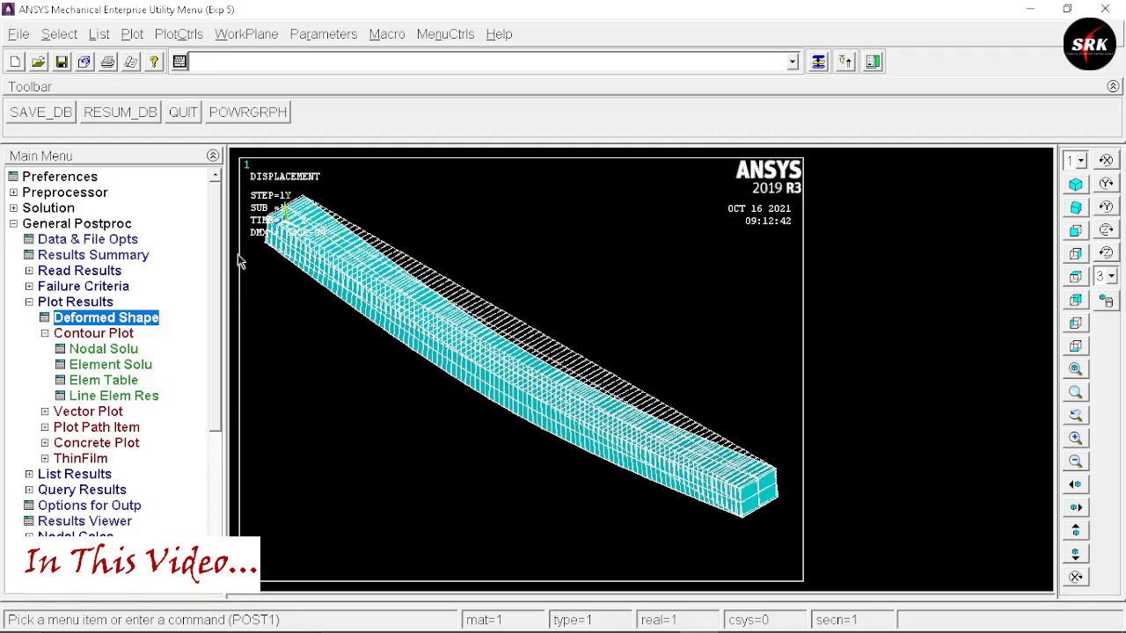
Animate the beam's deformed shape using the 'Def + undeformed' display option.
{"action": "left_click", "coordinate": [179, 34]}
{"action": "mouse_move", "coordinate": [275, 236]}
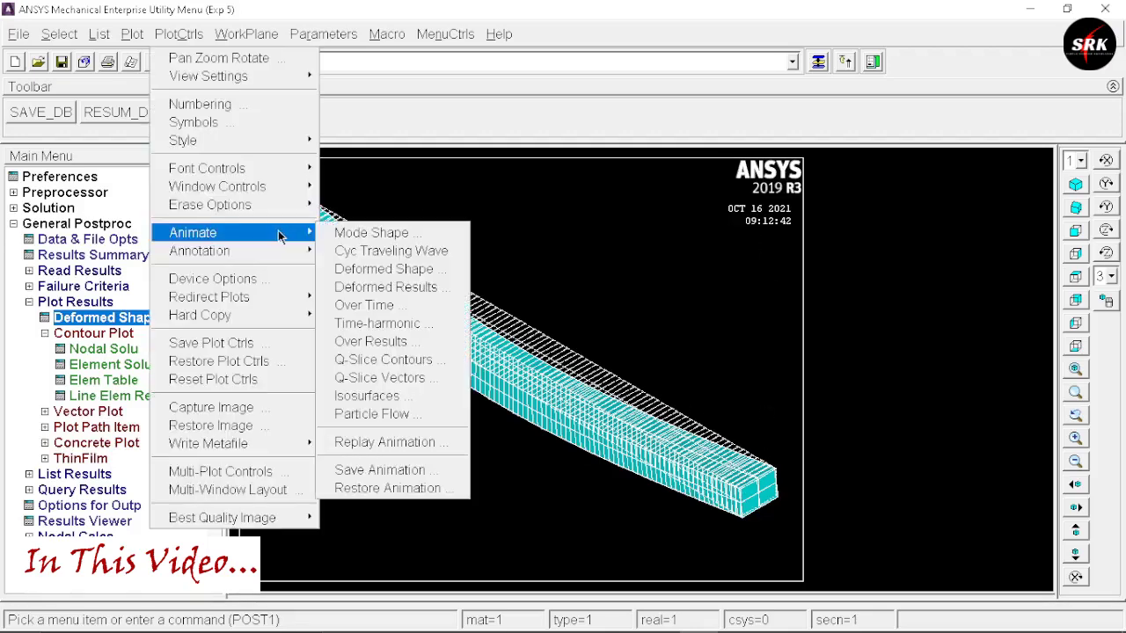
{"action": "left_click", "coordinate": [383, 268]}
{"action": "left_click", "coordinate": [646, 338]}
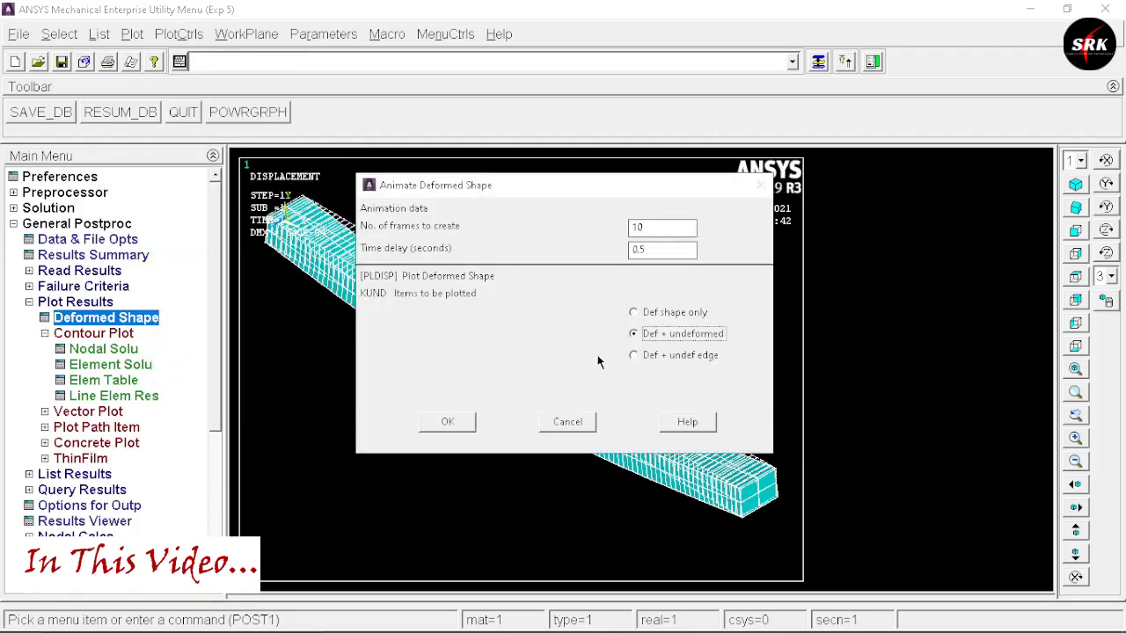
{"action": "left_click", "coordinate": [446, 426]}
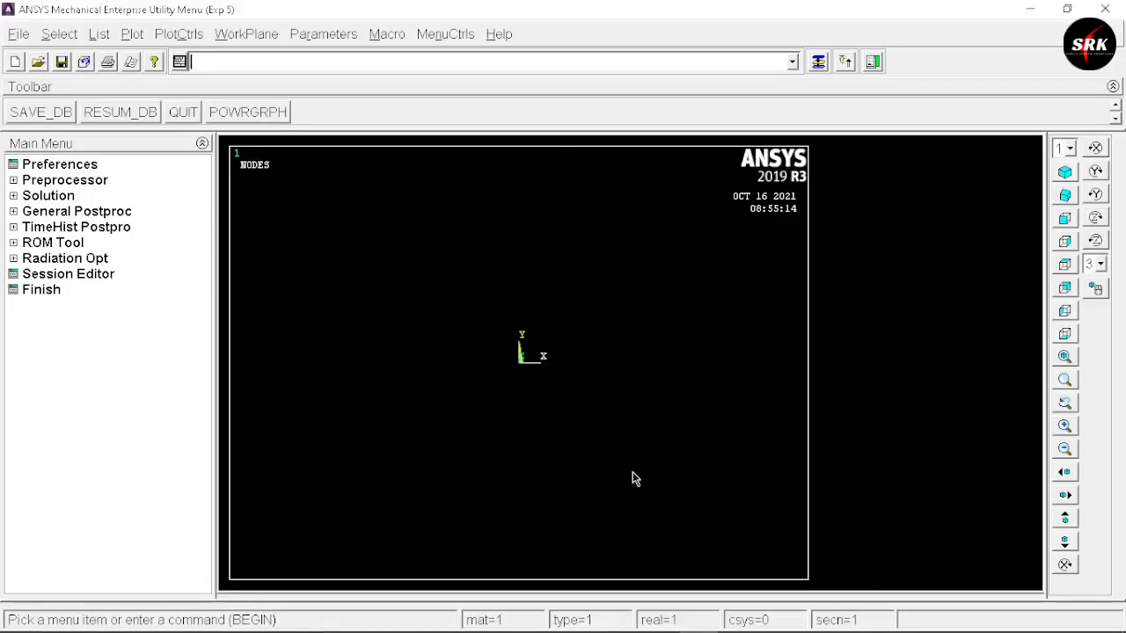
Clear the database and start new without reading the start file, erasing all previous input.
{"action": "left_click", "coordinate": [17, 35]}
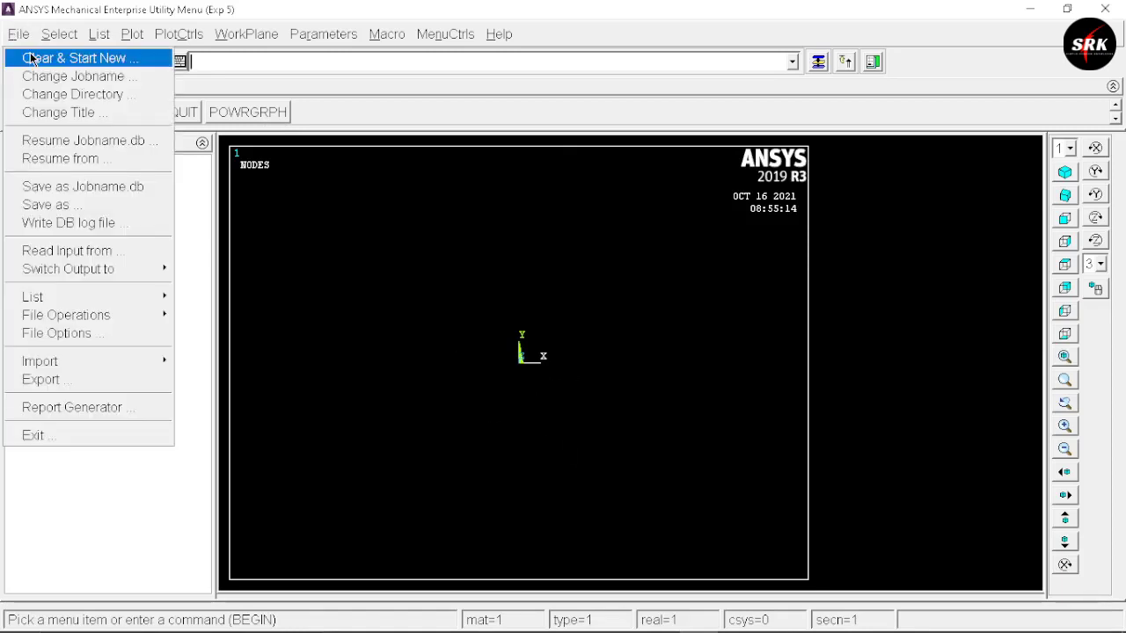
{"action": "left_click", "coordinate": [31, 58]}
{"action": "left_click", "coordinate": [648, 331]}
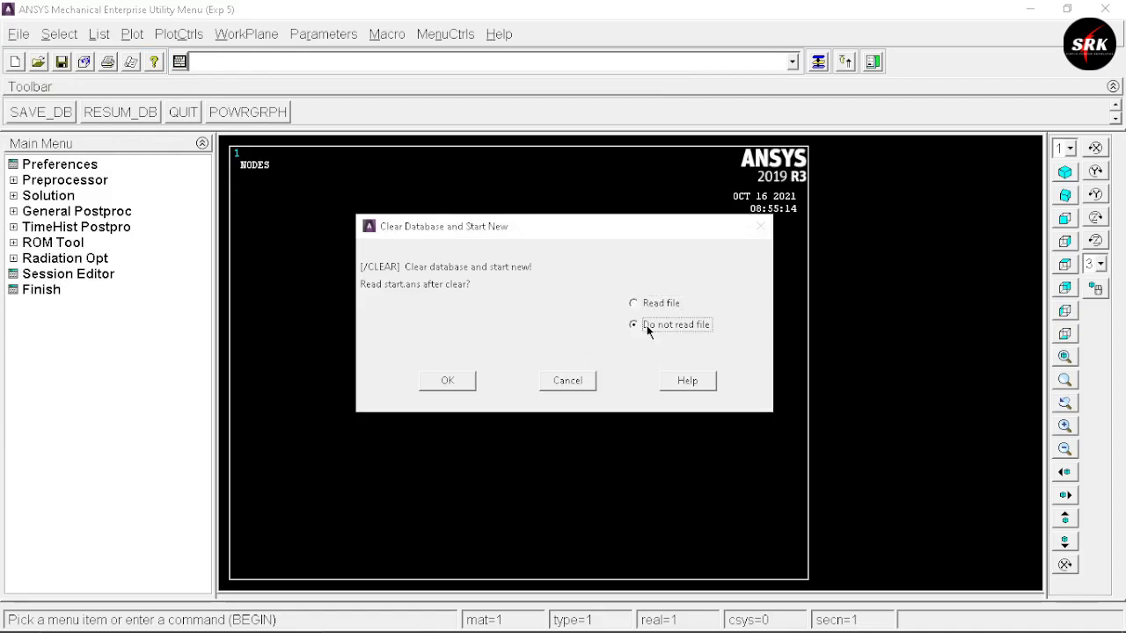
{"action": "left_click", "coordinate": [447, 380]}
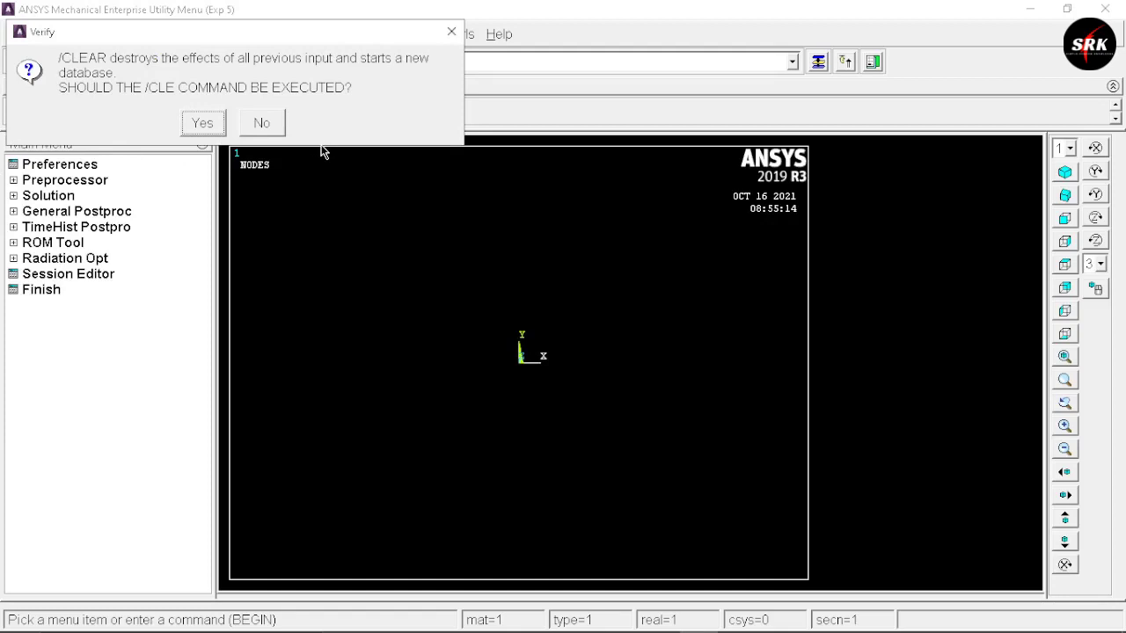
{"action": "left_click", "coordinate": [203, 123]}
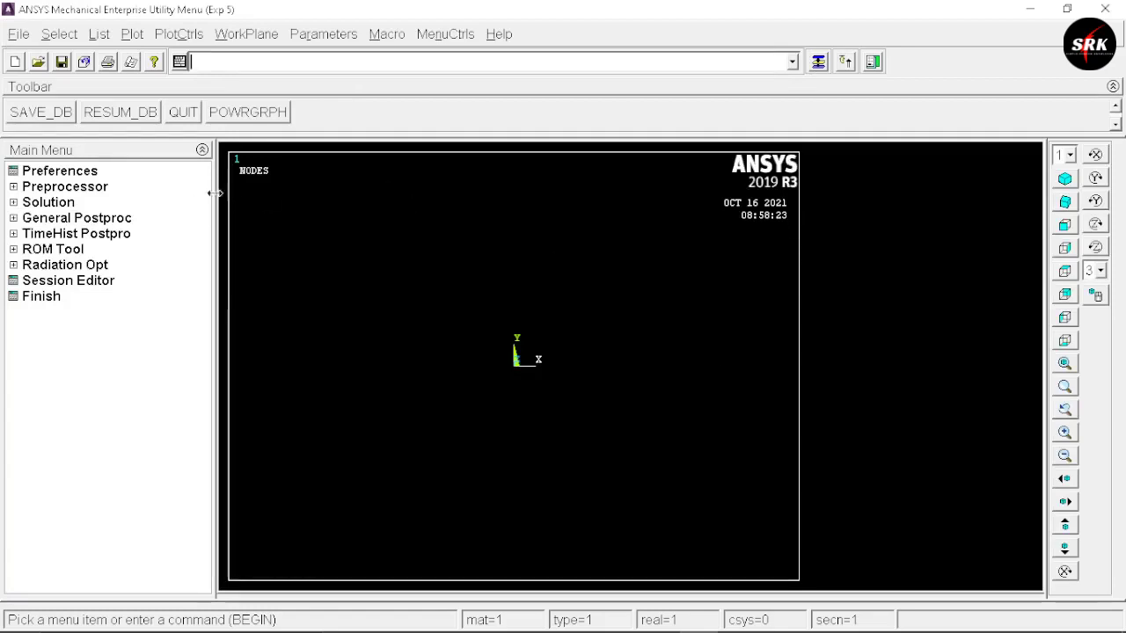
Set the GUI preferences to Structural and expand the Preprocessor menu.
{"action": "left_click", "coordinate": [82, 175]}
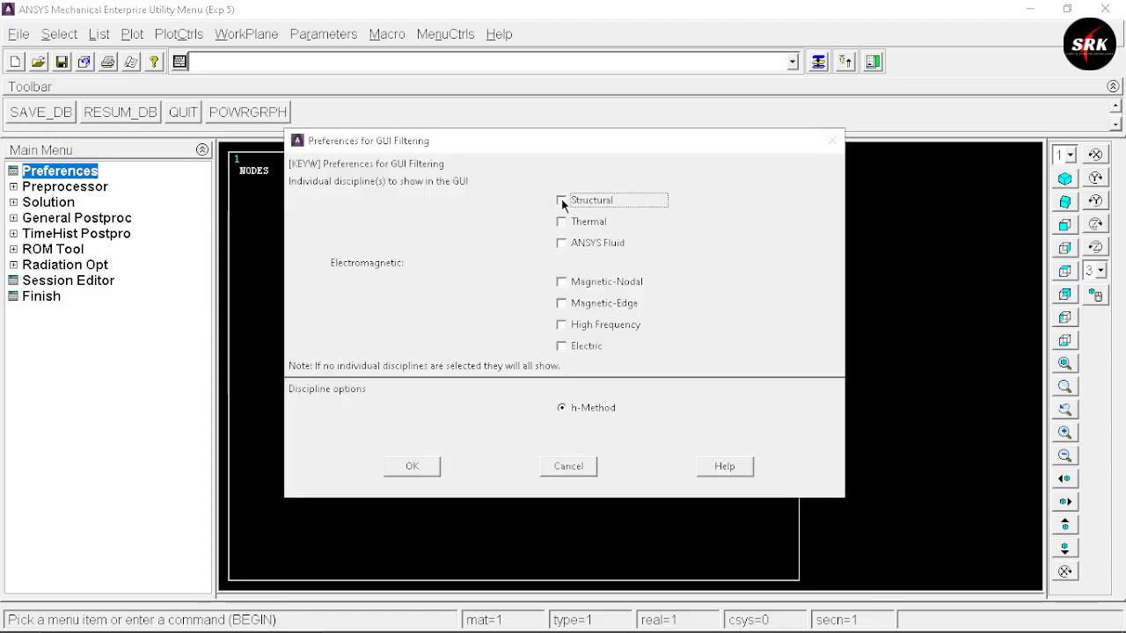
{"action": "left_click", "coordinate": [412, 467]}
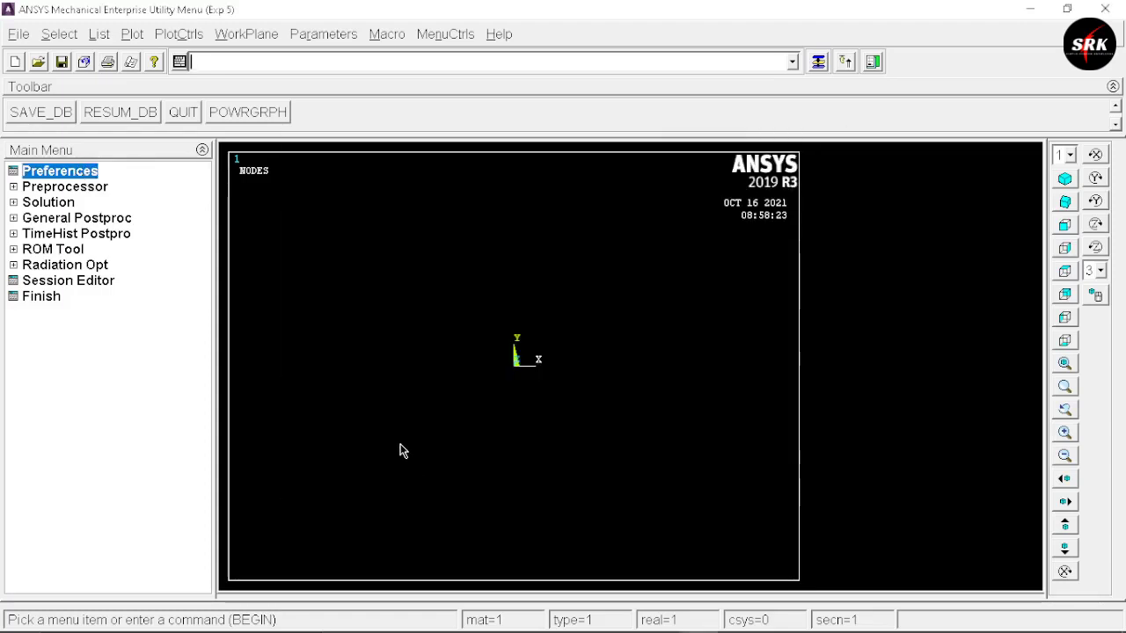
{"action": "left_click", "coordinate": [50, 188]}
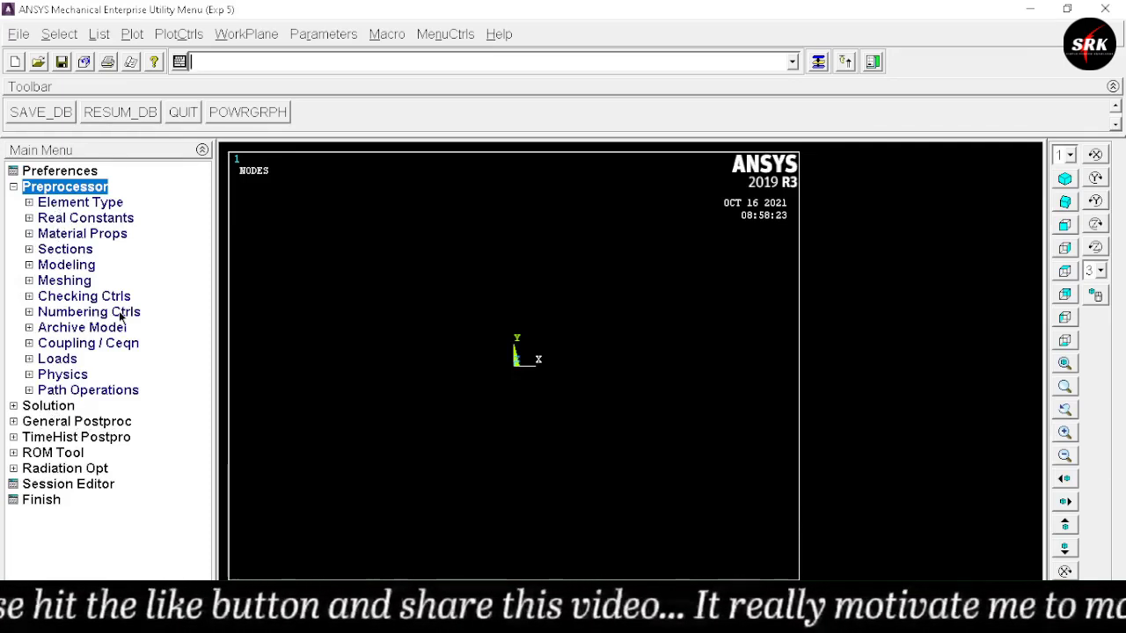
Add BEAM188 (Beam, 2 node 188) as element type 1.
{"action": "left_click", "coordinate": [77, 204]}
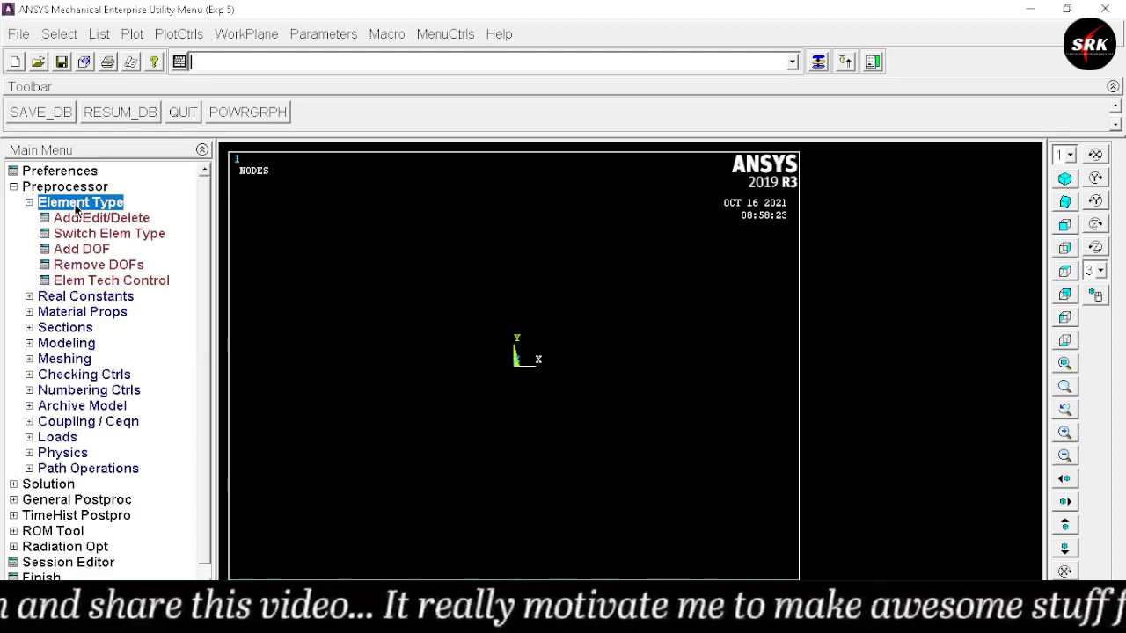
{"action": "left_click", "coordinate": [81, 219]}
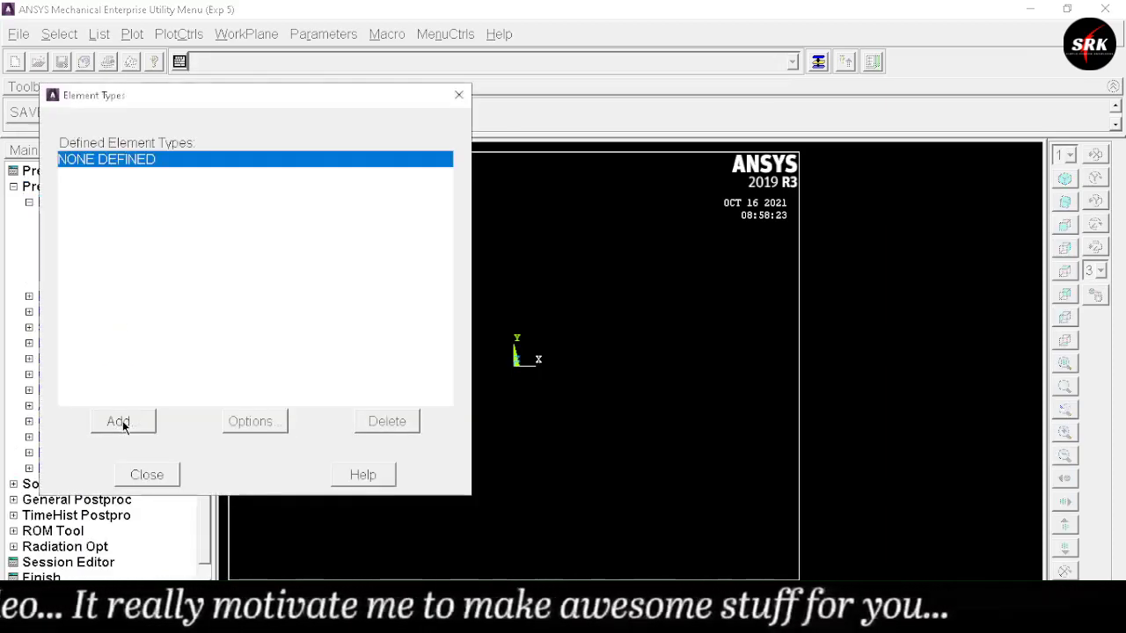
{"action": "left_click", "coordinate": [121, 422]}
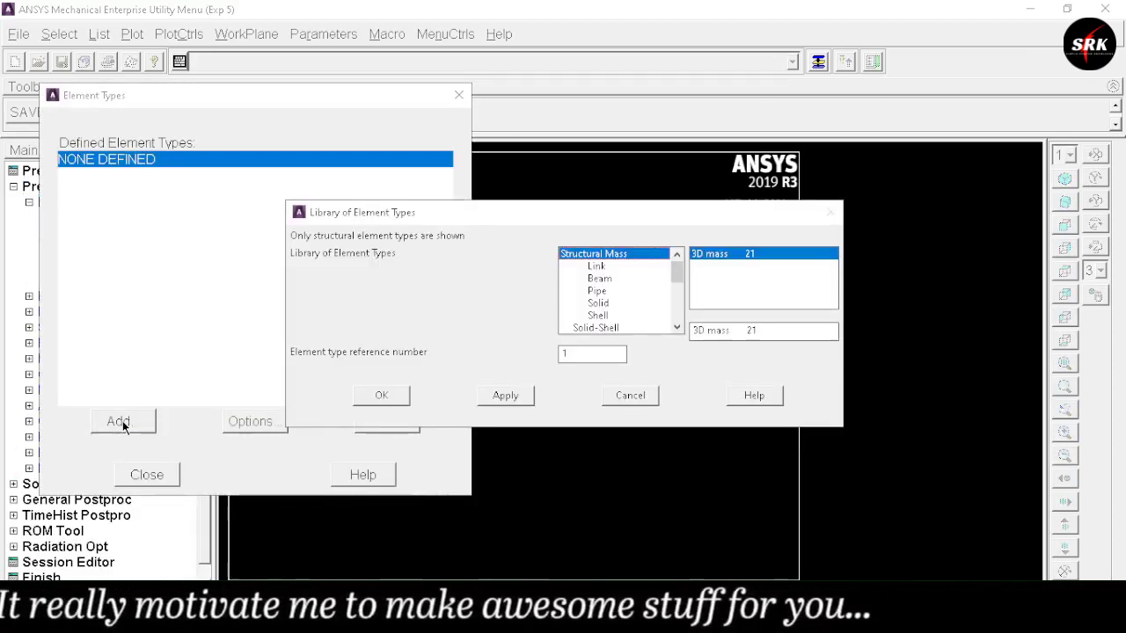
{"action": "left_click", "coordinate": [598, 279]}
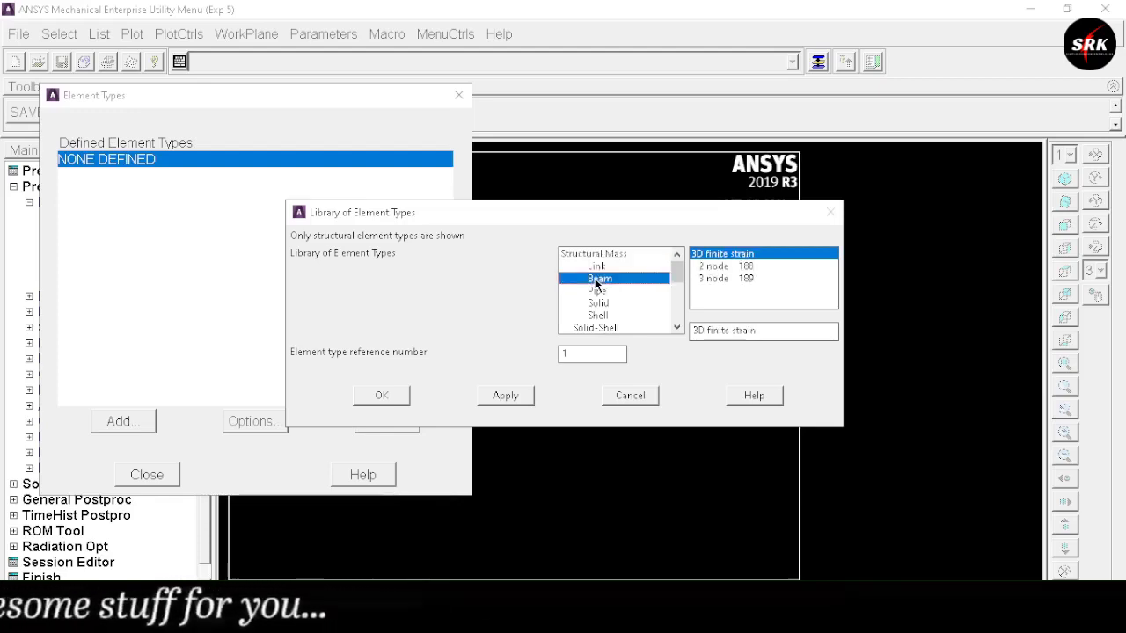
{"action": "left_click", "coordinate": [721, 267]}
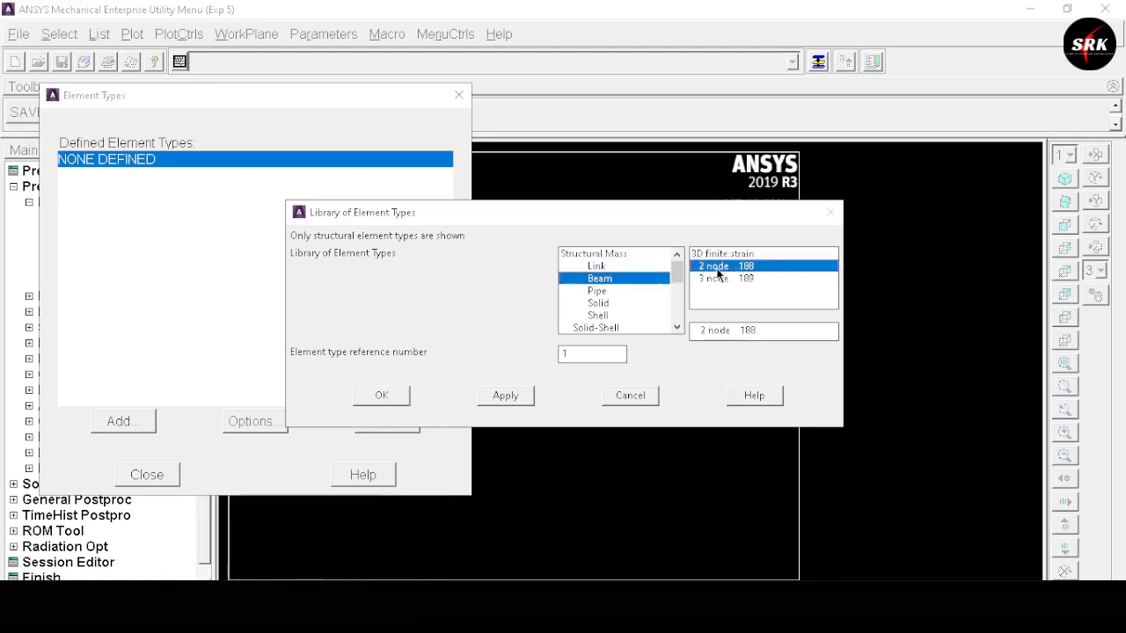
{"action": "left_click", "coordinate": [391, 395]}
{"action": "left_click", "coordinate": [150, 474]}
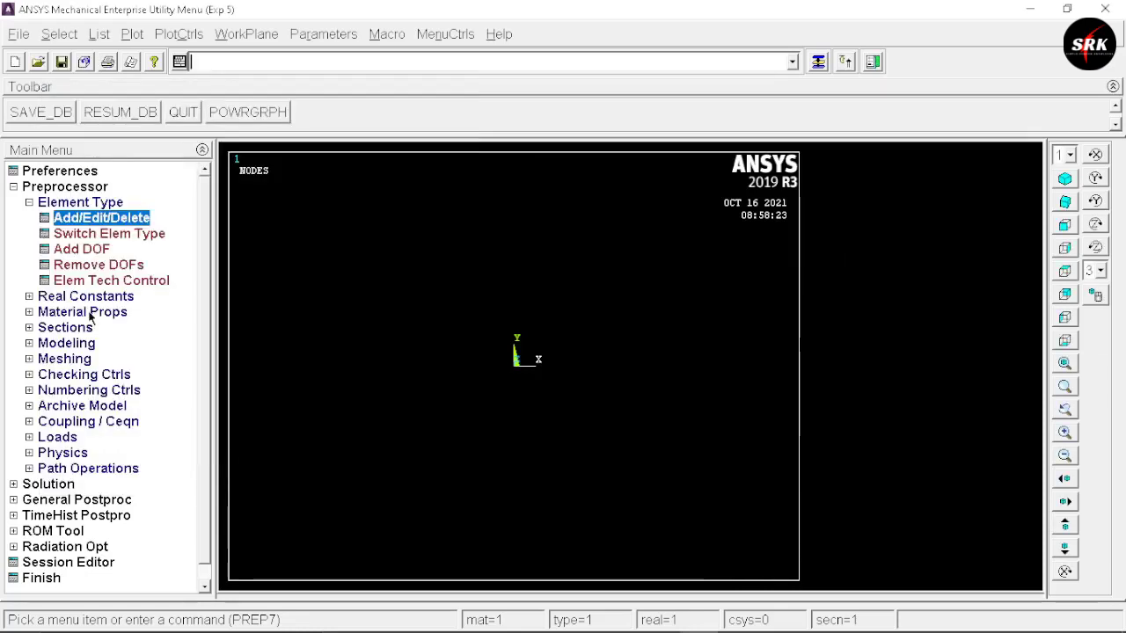
Define material 1 as linear isotropic with EX 210e9 and PRXY 0.27.
{"action": "left_click", "coordinate": [90, 314]}
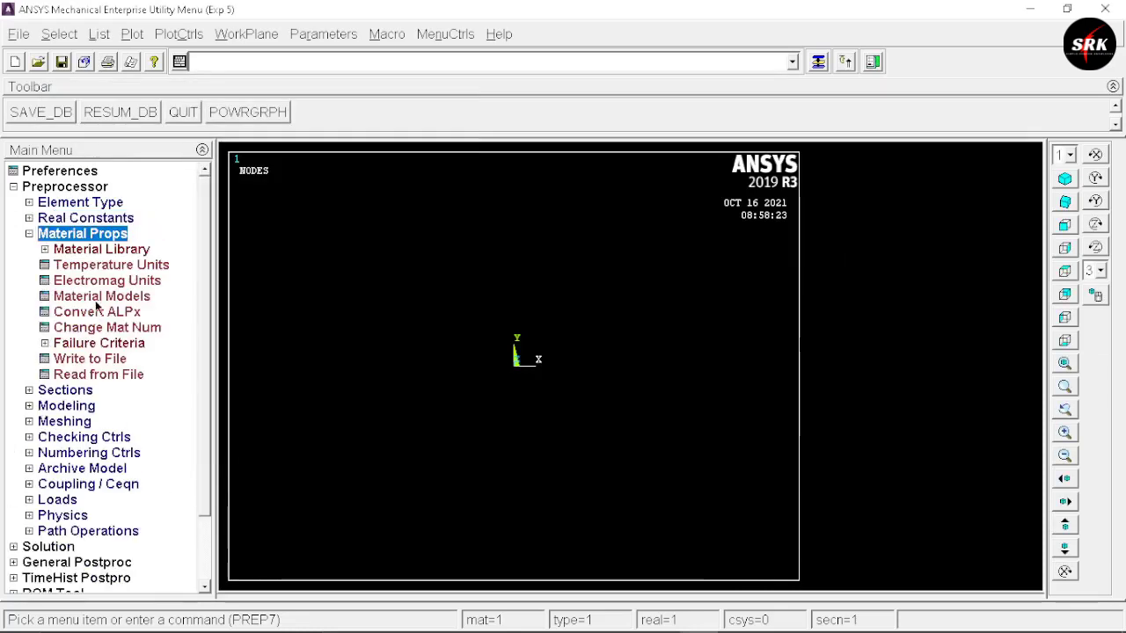
{"action": "left_click", "coordinate": [100, 297]}
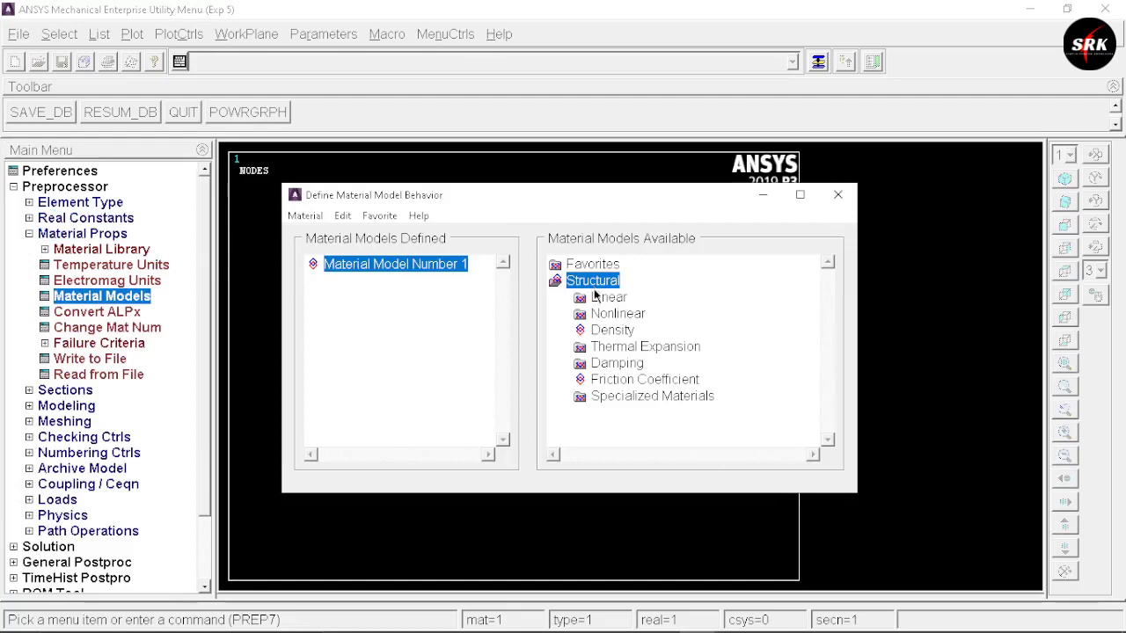
{"action": "double_click", "coordinate": [596, 297]}
{"action": "double_click", "coordinate": [623, 315]}
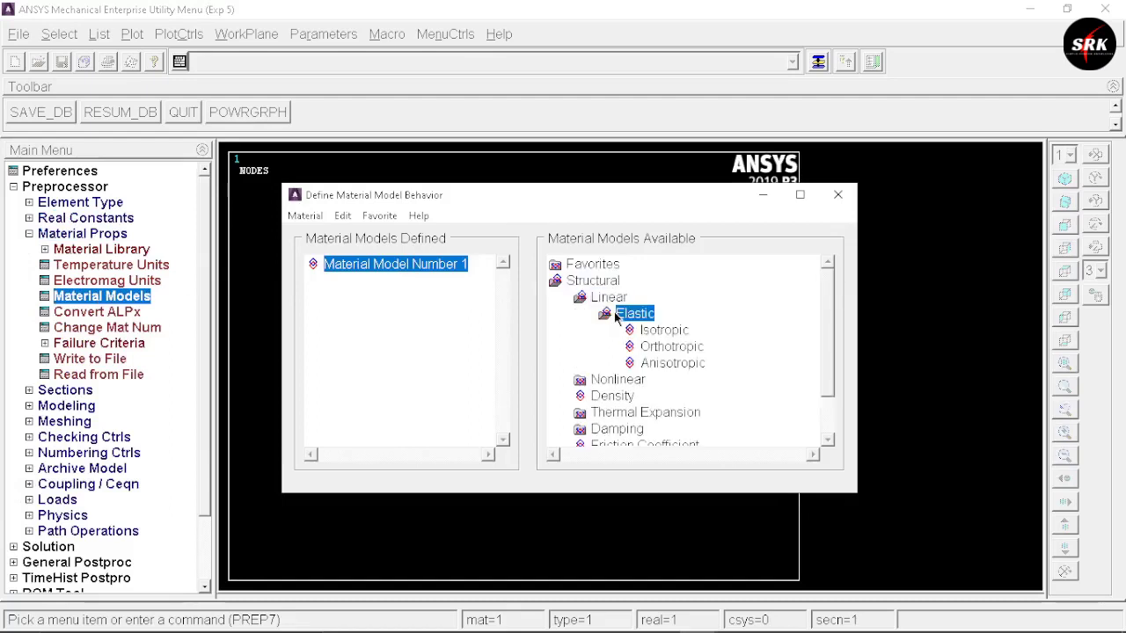
{"action": "double_click", "coordinate": [655, 332]}
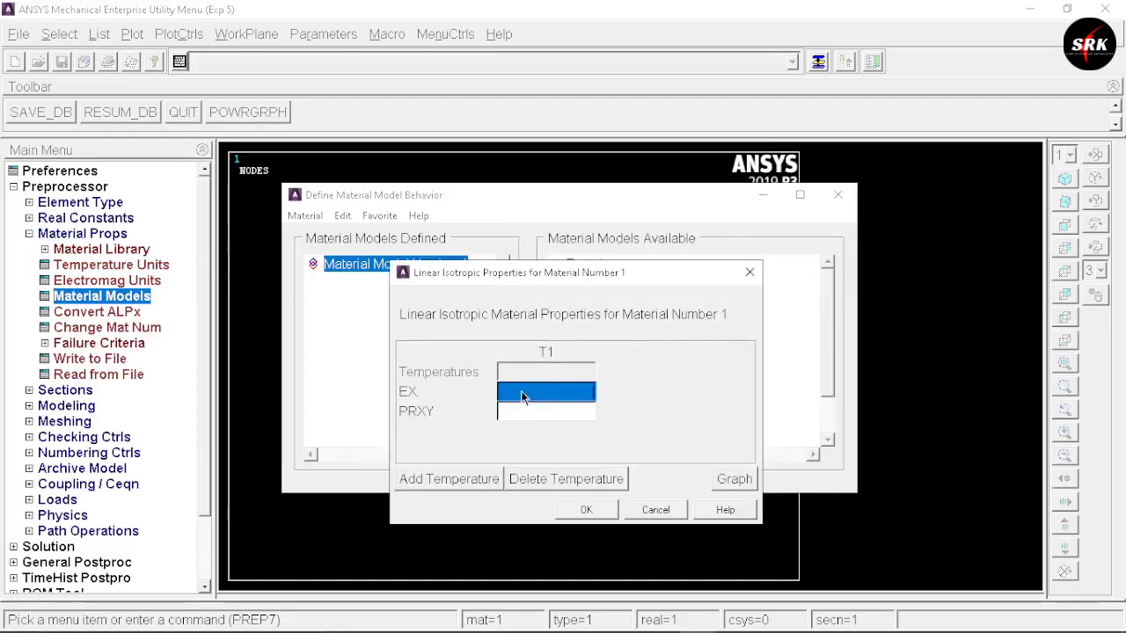
{"action": "left_click", "coordinate": [520, 396]}
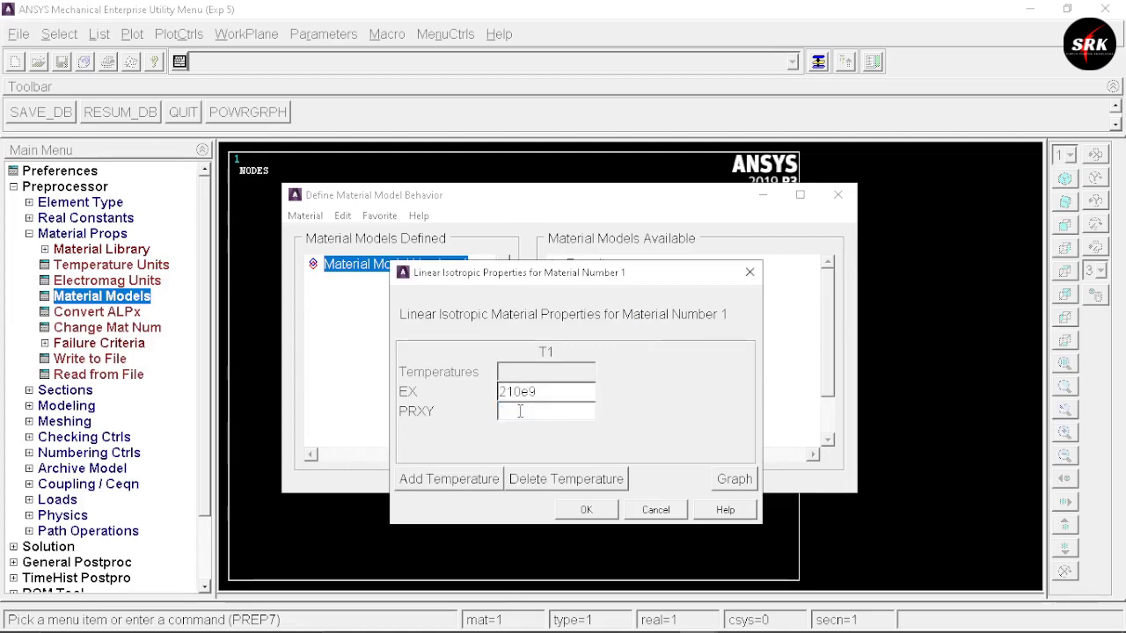
{"action": "type", "text": "0.27"}
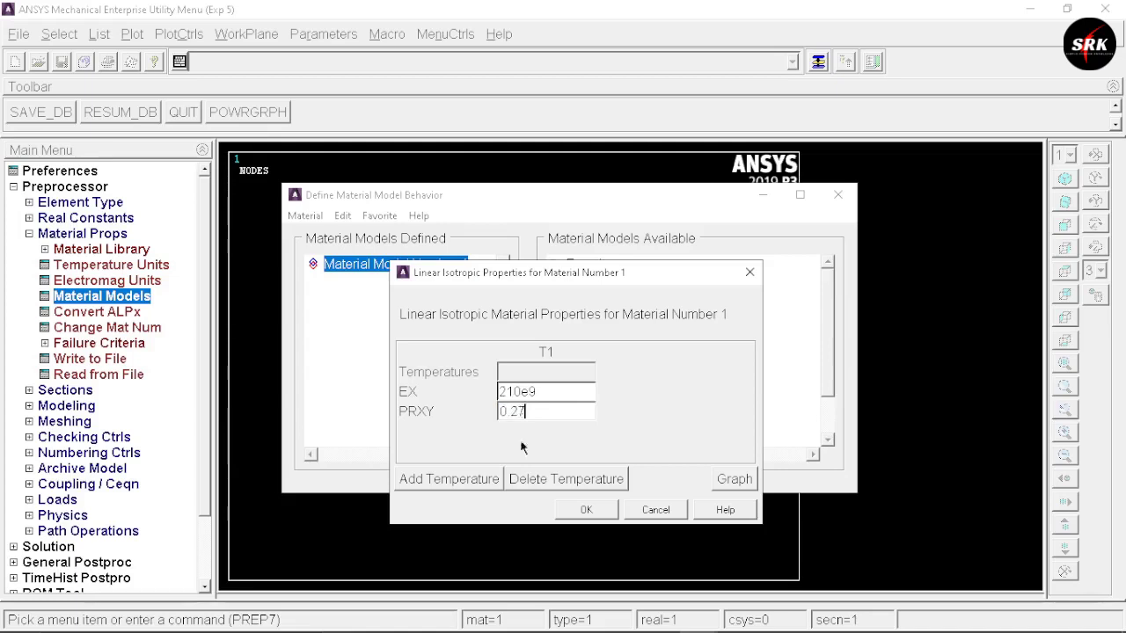
{"action": "left_click", "coordinate": [587, 511]}
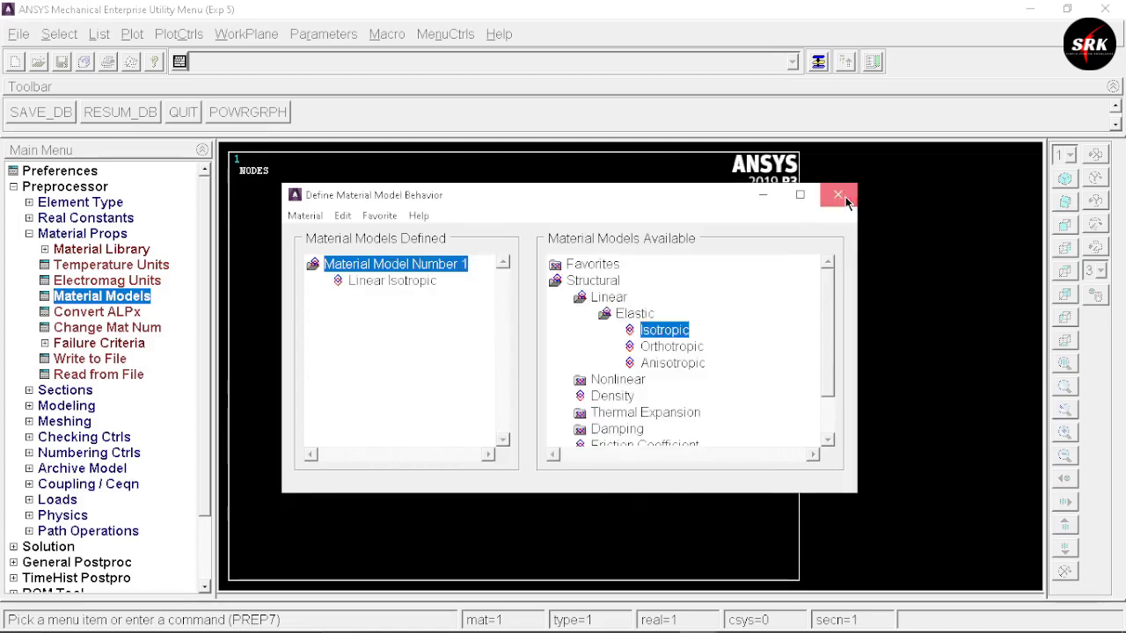
{"action": "left_click", "coordinate": [838, 194]}
{"action": "key", "text": "alt+Tab"}
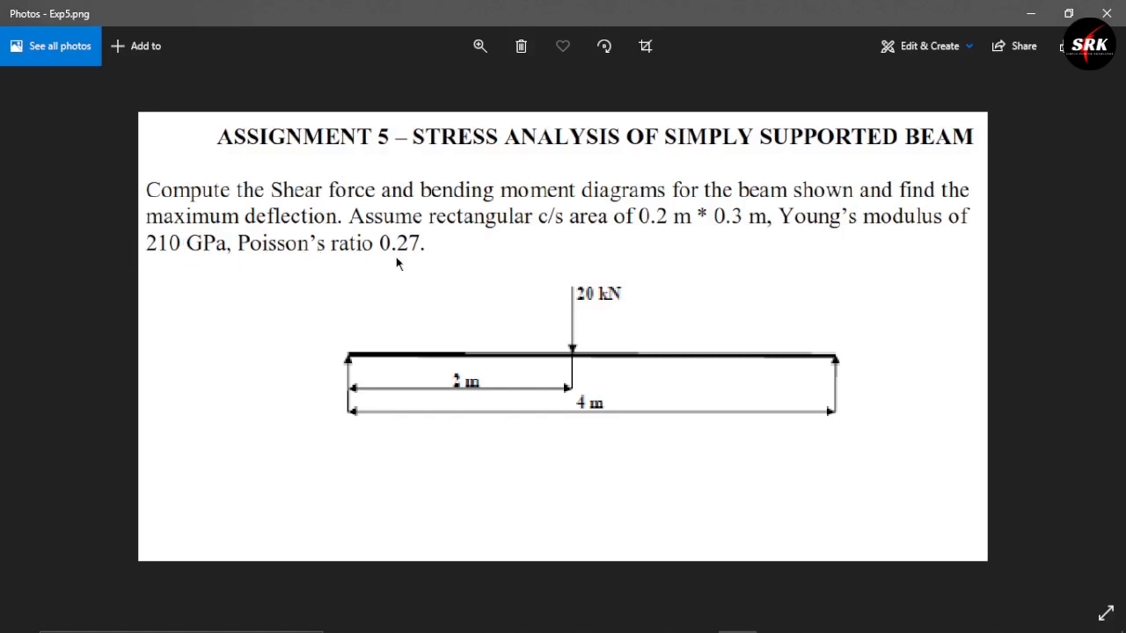
Define beam section 1 as a 0.2 by 0.3 rectangle, checking against the assignment sheet.
{"action": "key", "text": "alt+Tab"}
{"action": "left_click", "coordinate": [77, 391]}
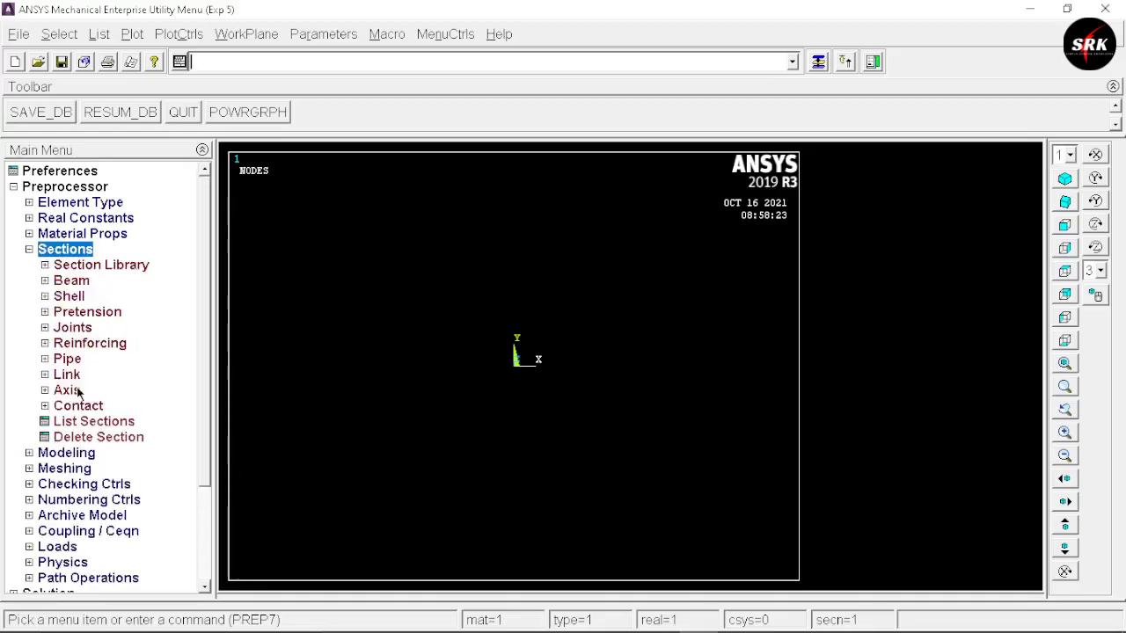
{"action": "left_click", "coordinate": [70, 281]}
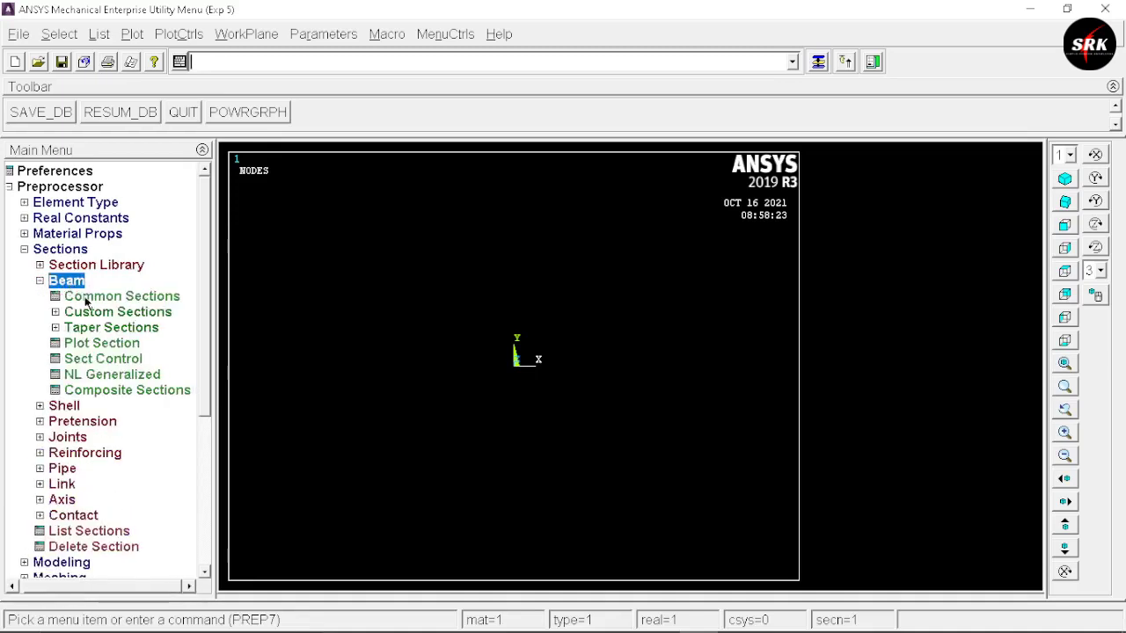
{"action": "left_click", "coordinate": [86, 299]}
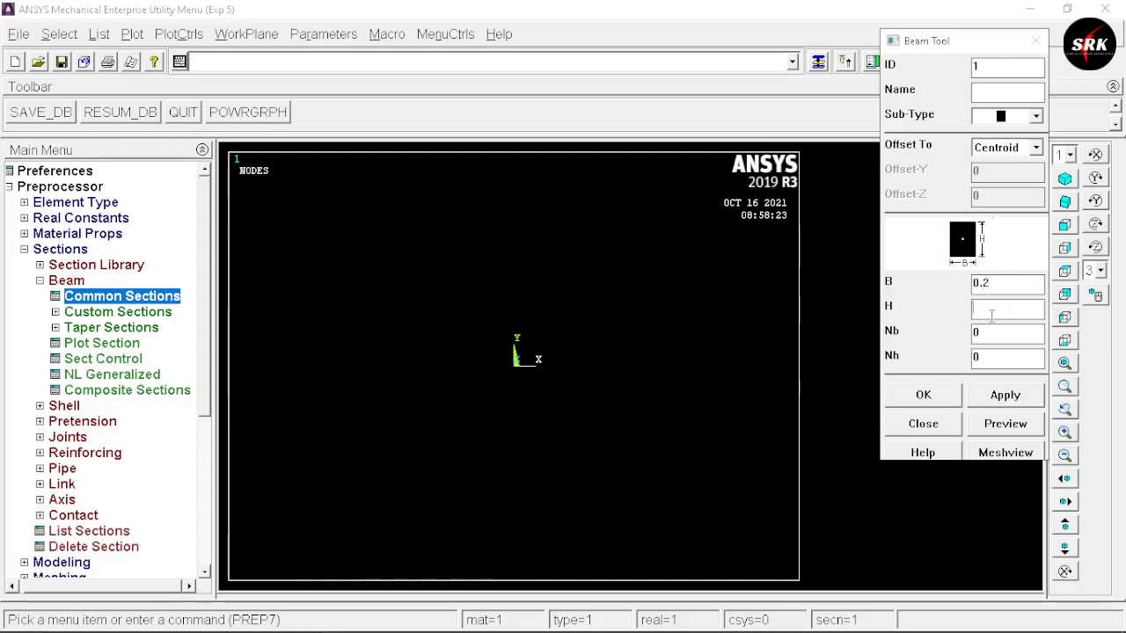
{"action": "type", "text": "0.3"}
{"action": "left_click", "coordinate": [956, 398]}
{"action": "key", "text": "alt+Tab"}
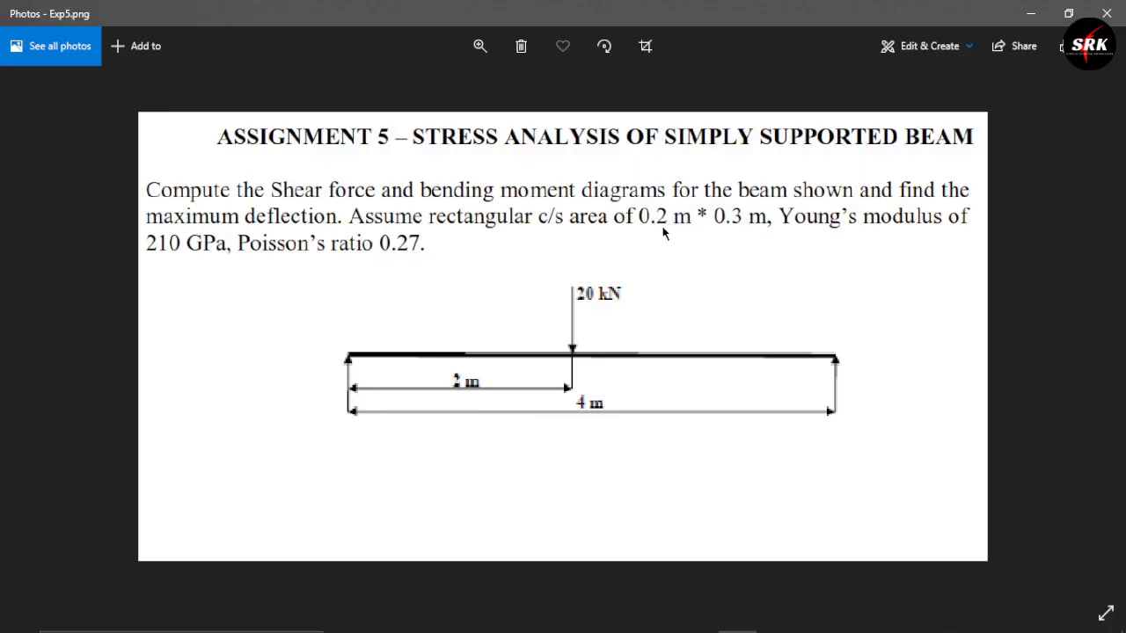
{"action": "key", "text": "alt+Tab"}
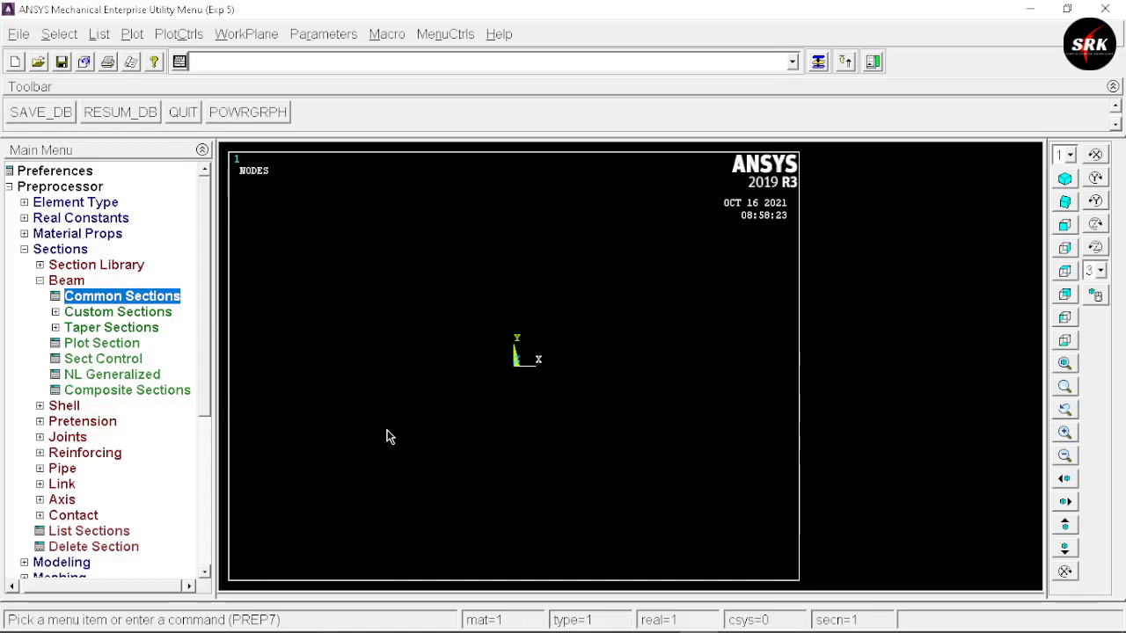
Create keypoint 1, keypoint 2 at X 2 and keypoint 3 at X 4.
{"action": "left_click", "coordinate": [50, 566]}
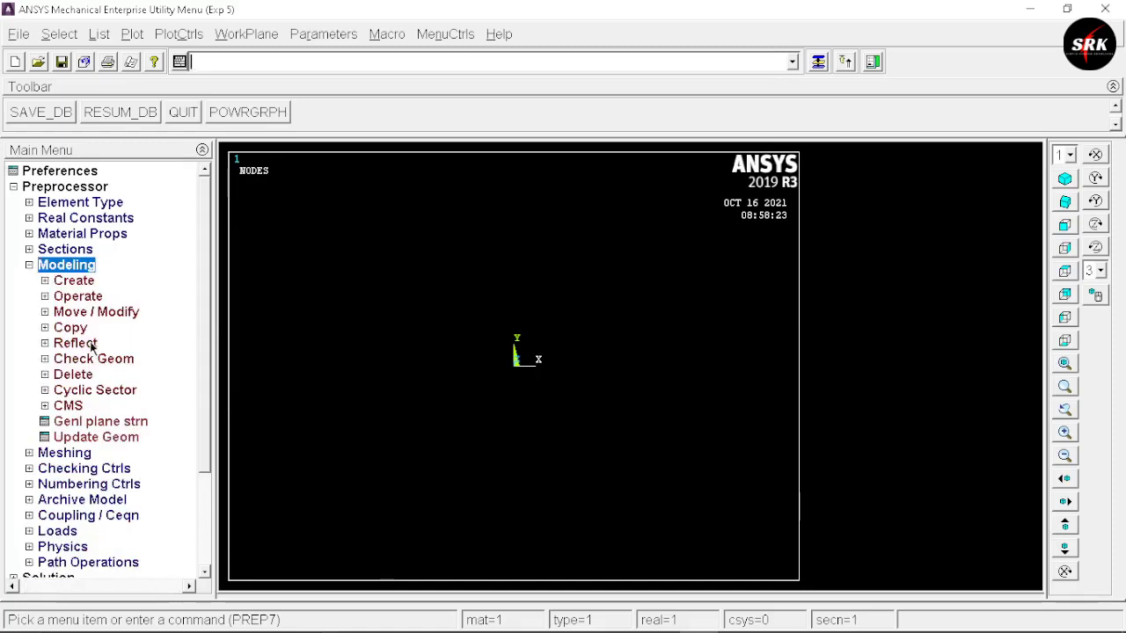
{"action": "left_click", "coordinate": [81, 282]}
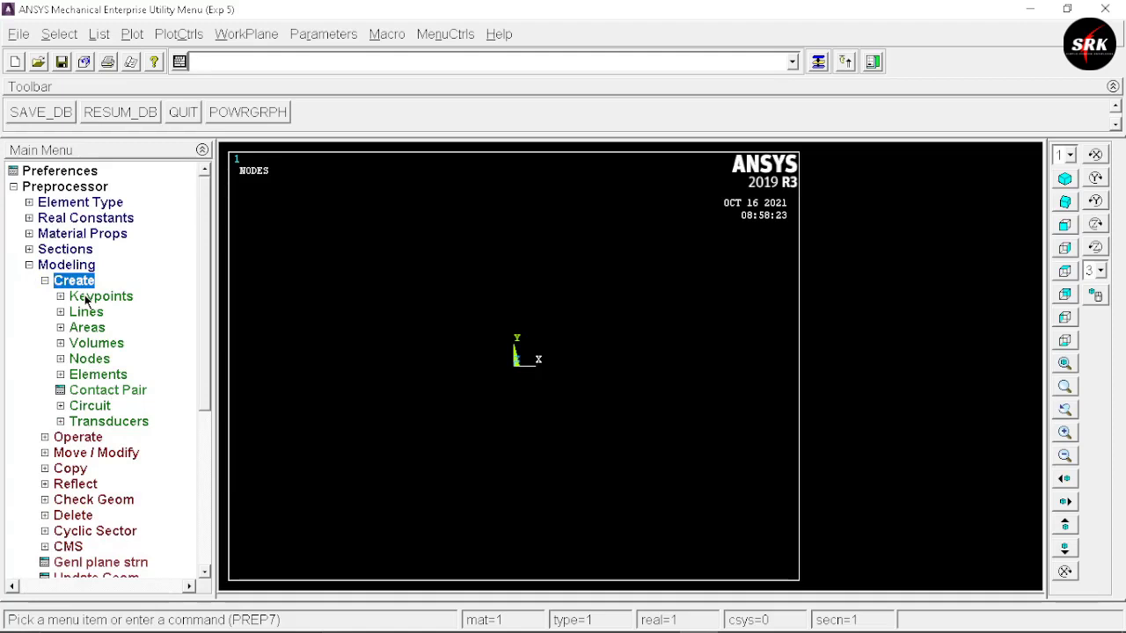
{"action": "left_click", "coordinate": [85, 299]}
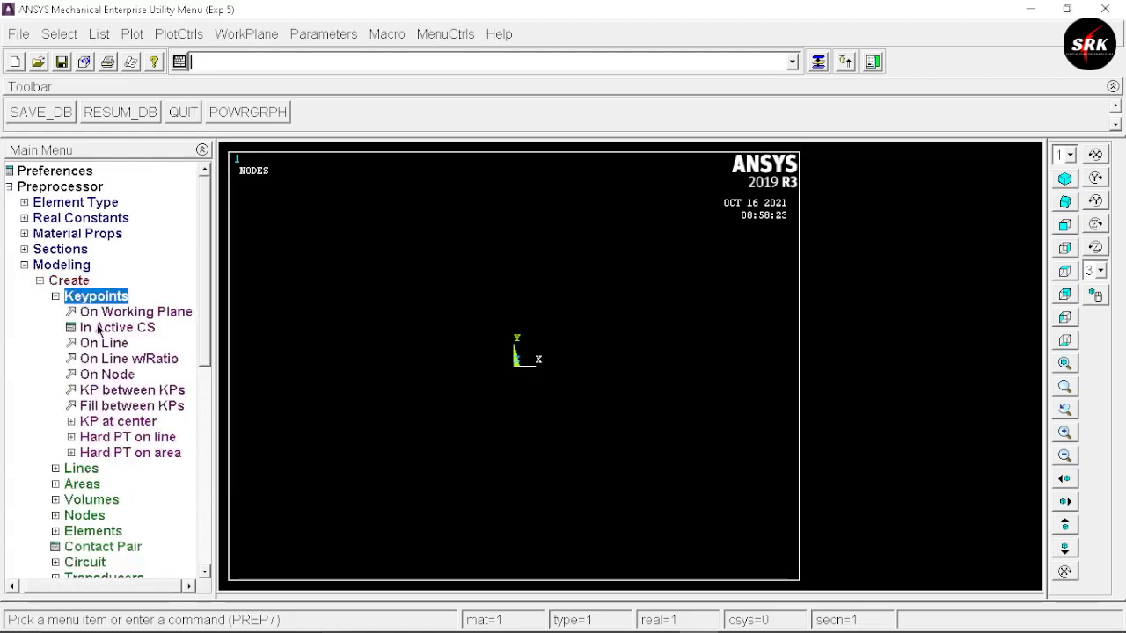
{"action": "left_click", "coordinate": [98, 329]}
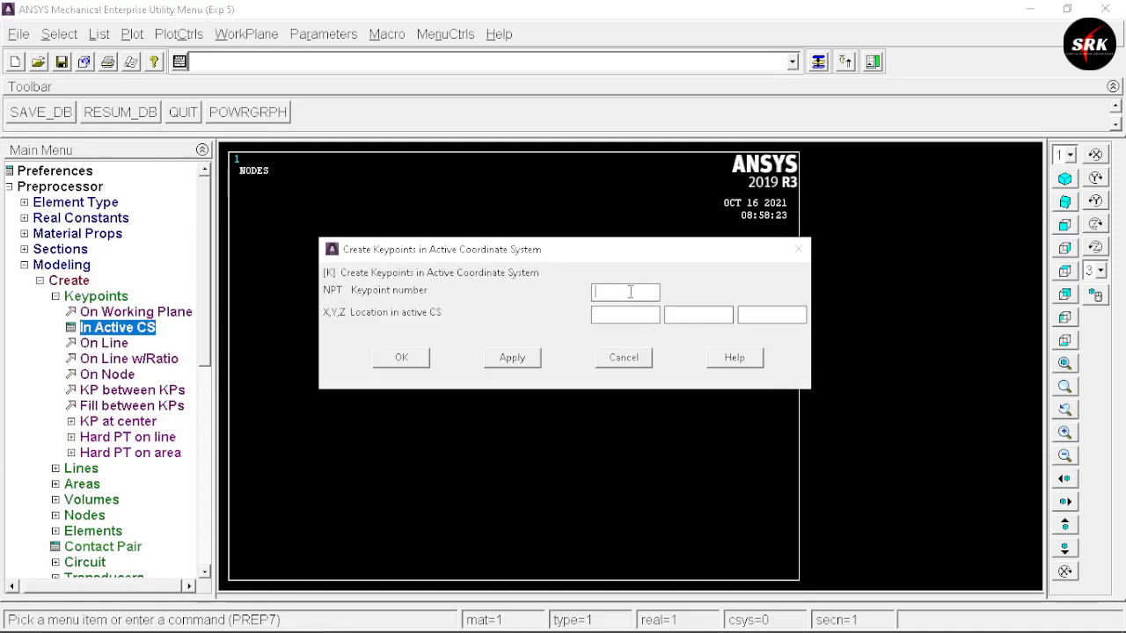
{"action": "left_click", "coordinate": [512, 357]}
{"action": "type", "text": "2"}
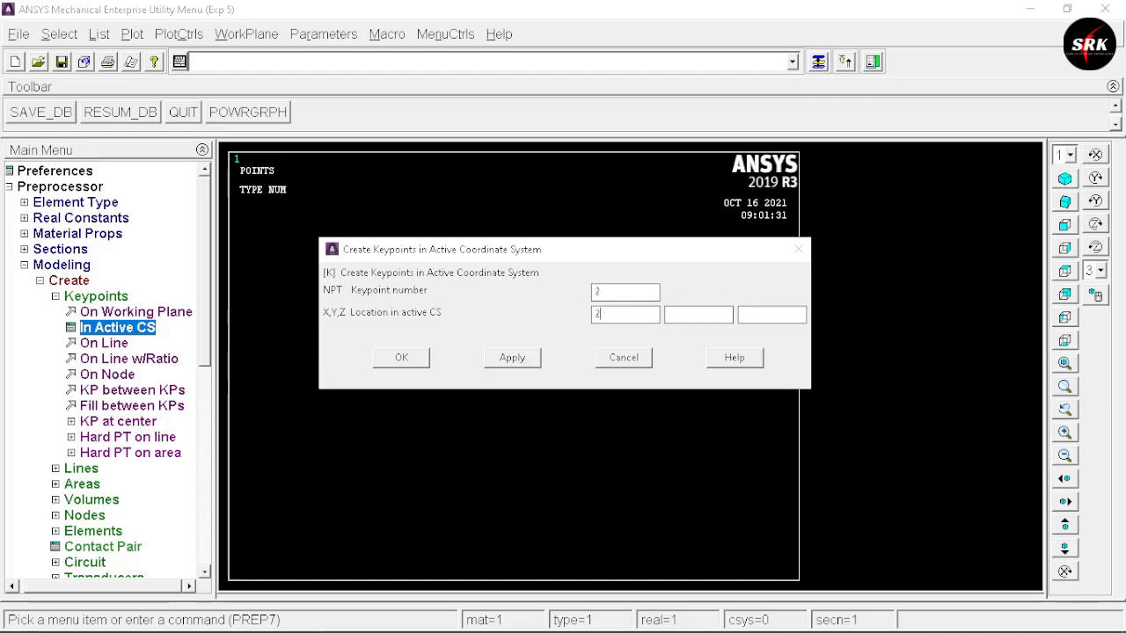
{"action": "left_click", "coordinate": [512, 359]}
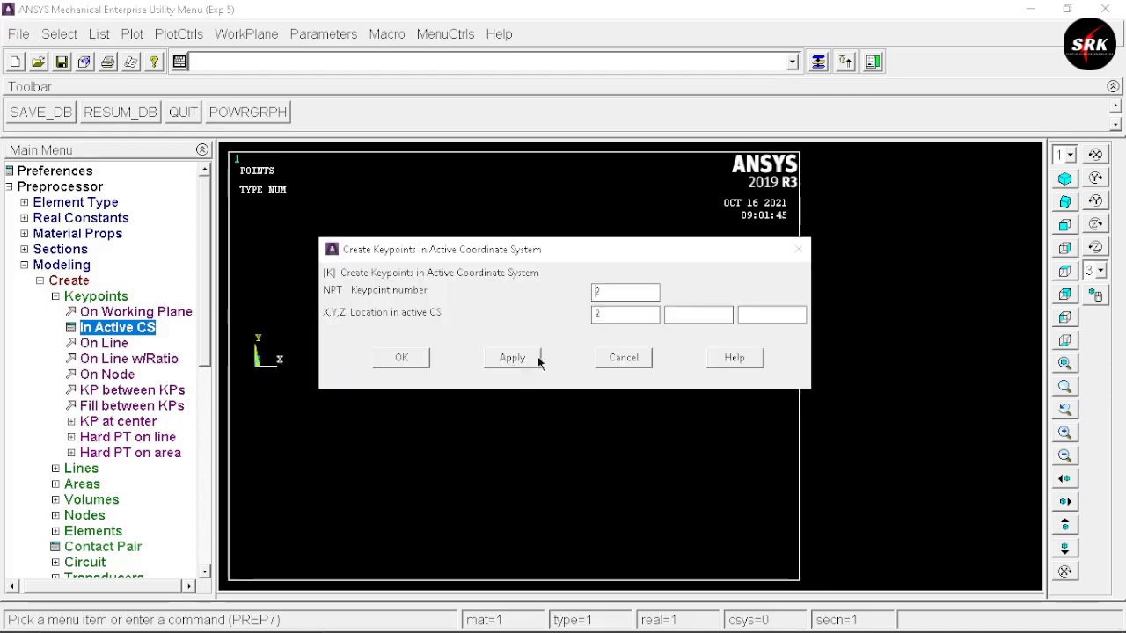
{"action": "key", "text": "BackSpace"}
{"action": "type", "text": "3"}
{"action": "left_click", "coordinate": [621, 317]}
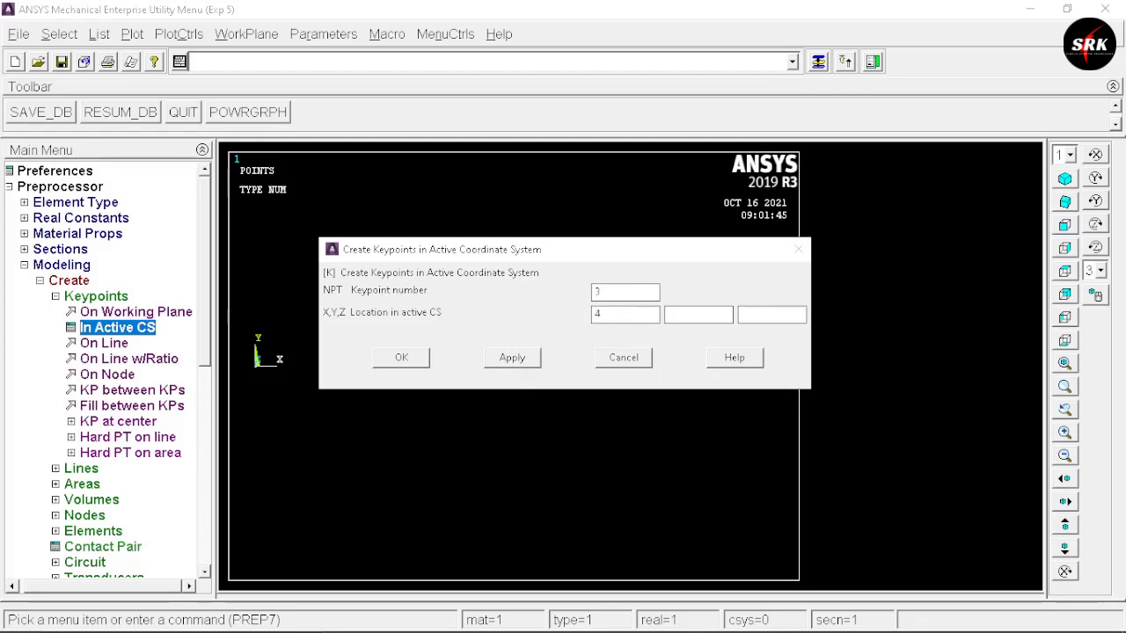
{"action": "left_click", "coordinate": [401, 358]}
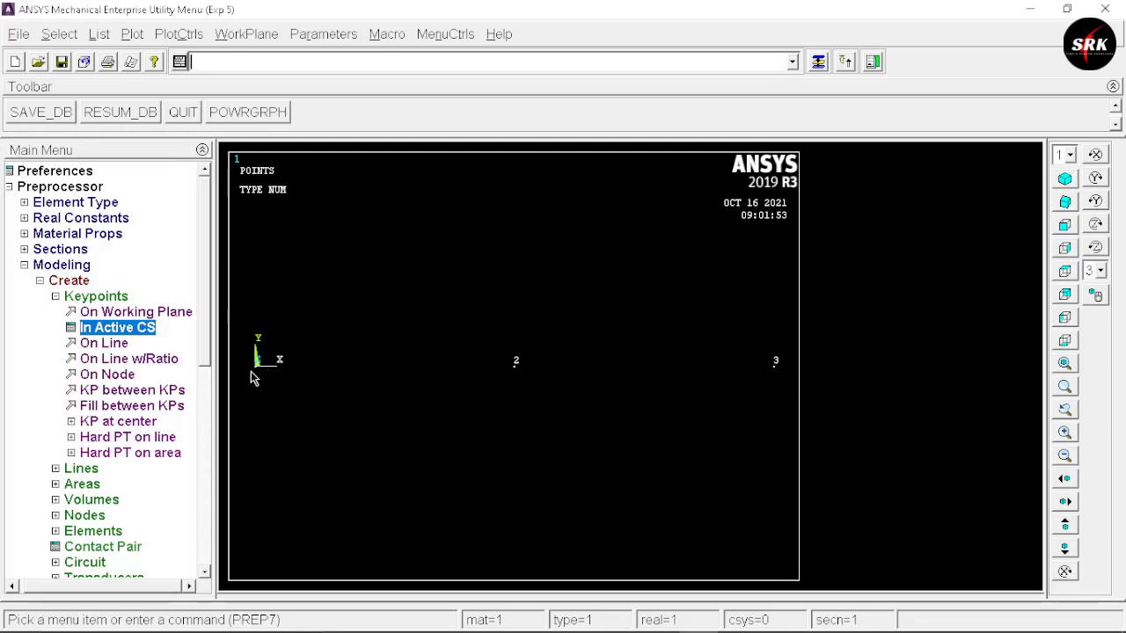
Draw straight lines from keypoint 1 to 2 and from keypoint 2 to 3.
{"action": "left_click", "coordinate": [96, 470]}
{"action": "left_click", "coordinate": [106, 328]}
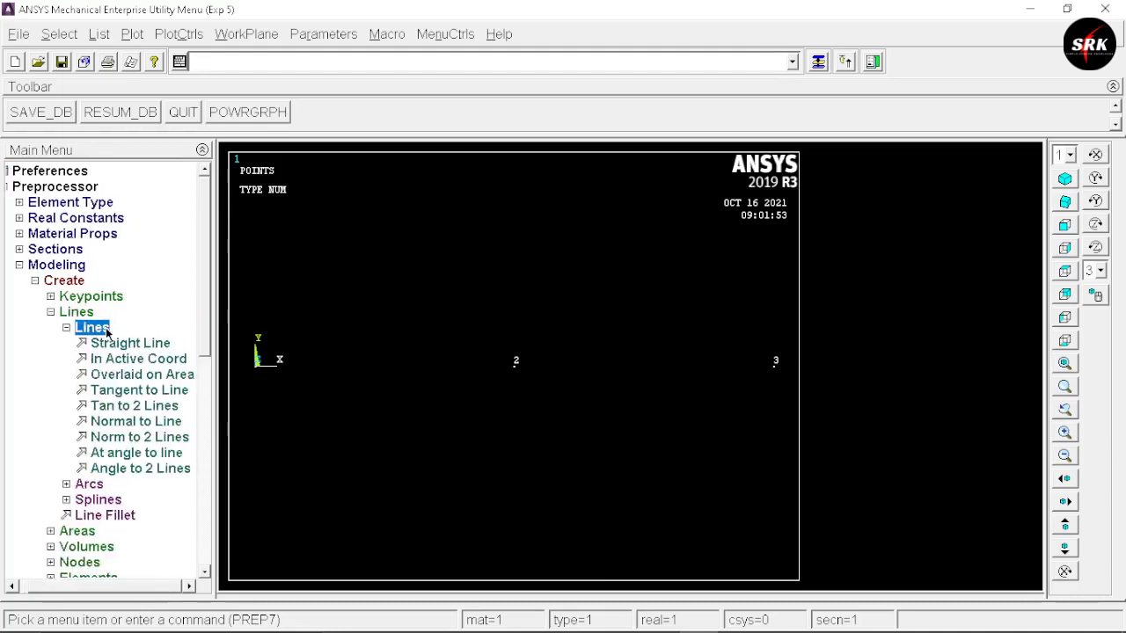
{"action": "left_click", "coordinate": [123, 360]}
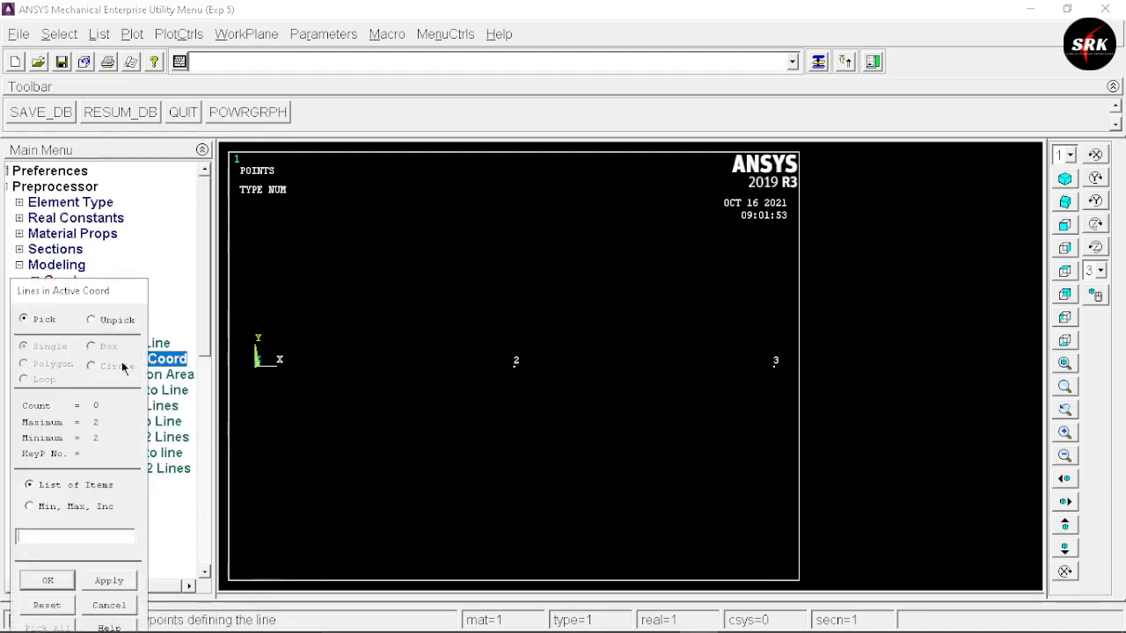
{"action": "left_click", "coordinate": [255, 362]}
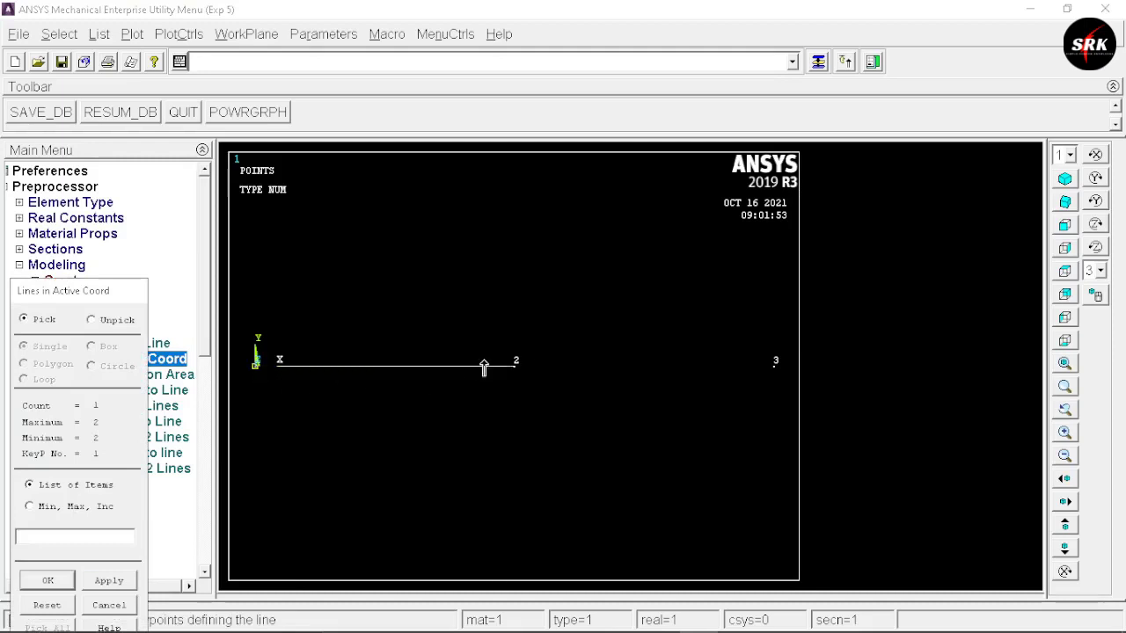
{"action": "left_click", "coordinate": [516, 363]}
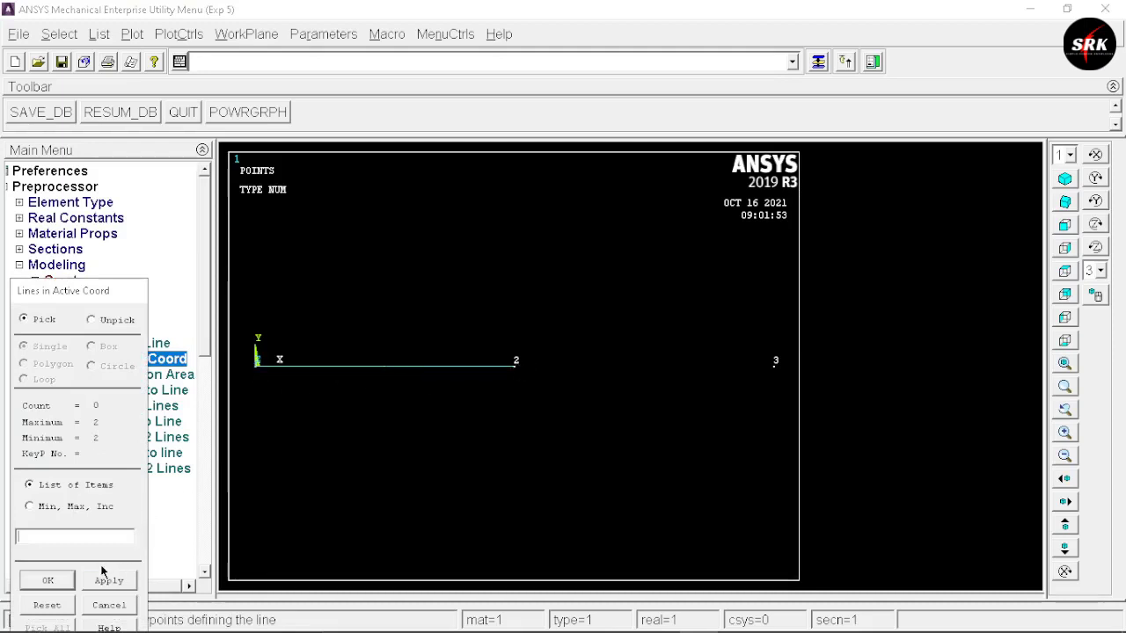
{"action": "left_click", "coordinate": [107, 582]}
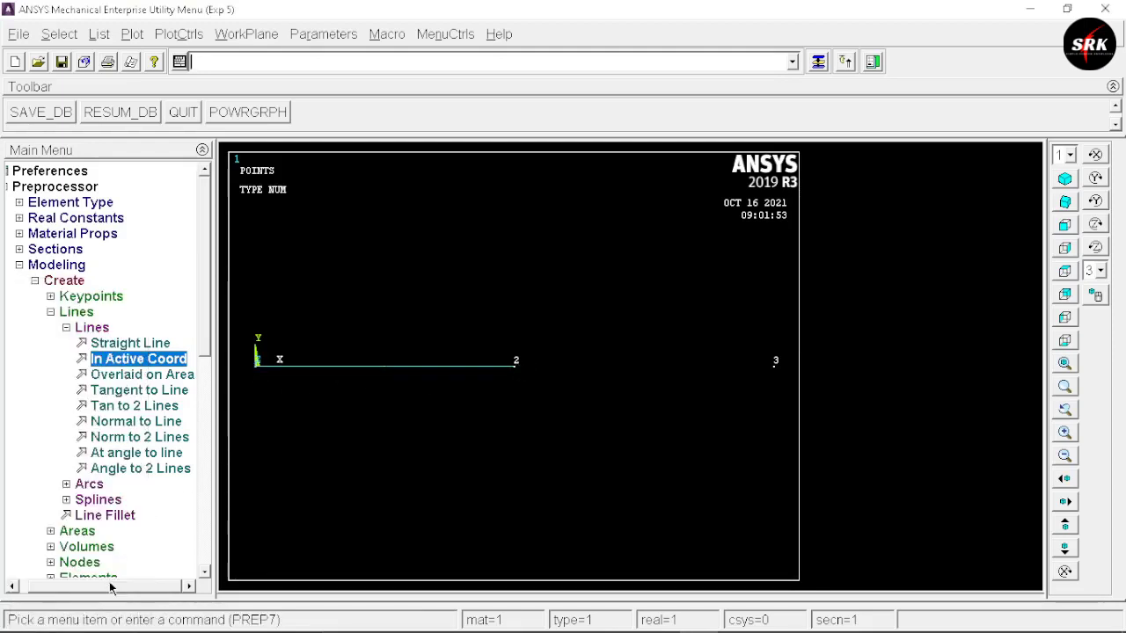
{"action": "left_click", "coordinate": [150, 368]}
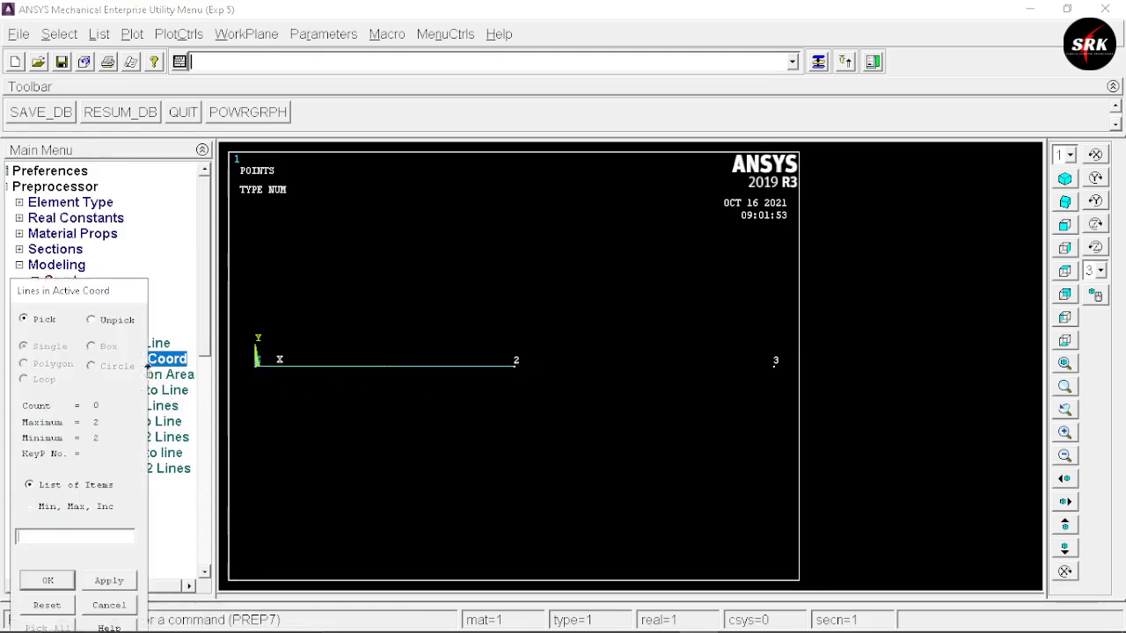
{"action": "left_click", "coordinate": [517, 365]}
{"action": "left_click", "coordinate": [776, 362]}
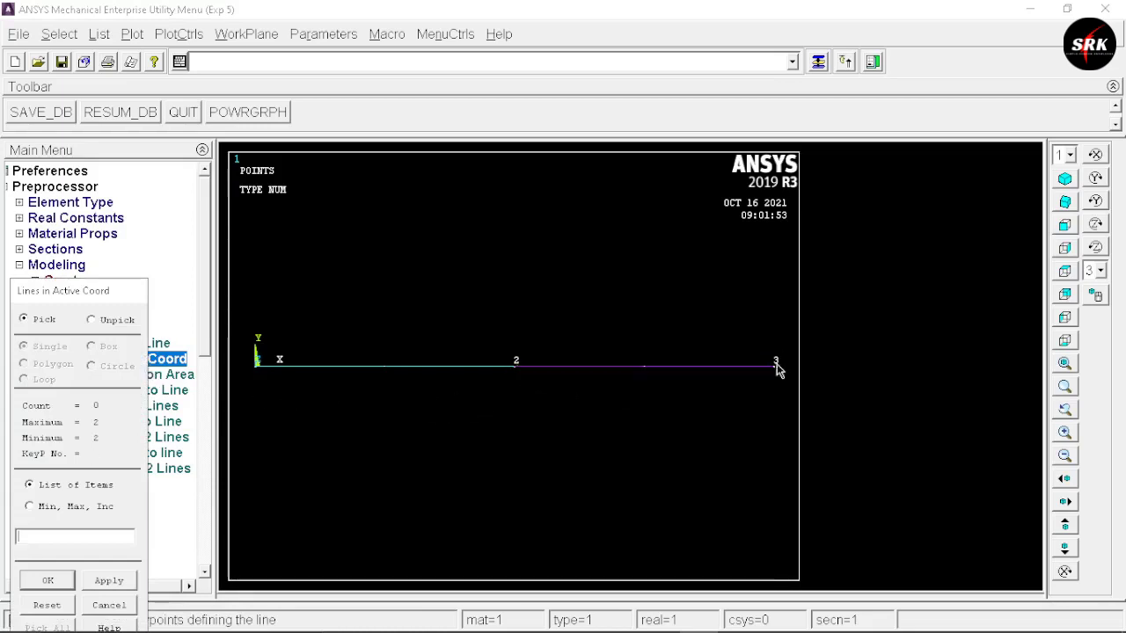
{"action": "left_click", "coordinate": [33, 588]}
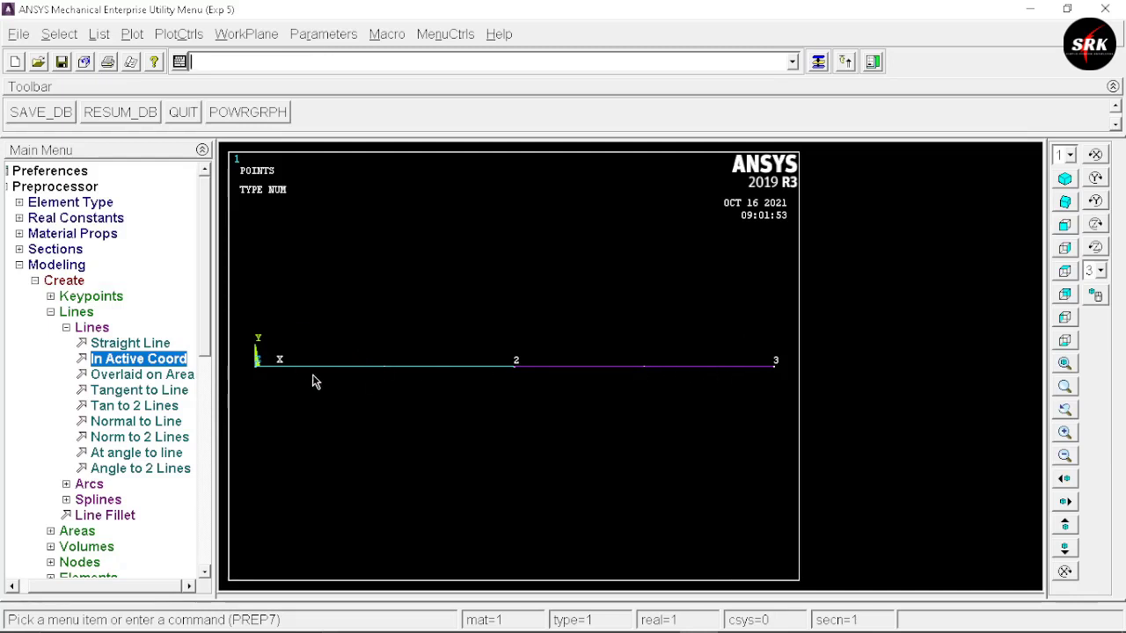
{"action": "left_click", "coordinate": [51, 311]}
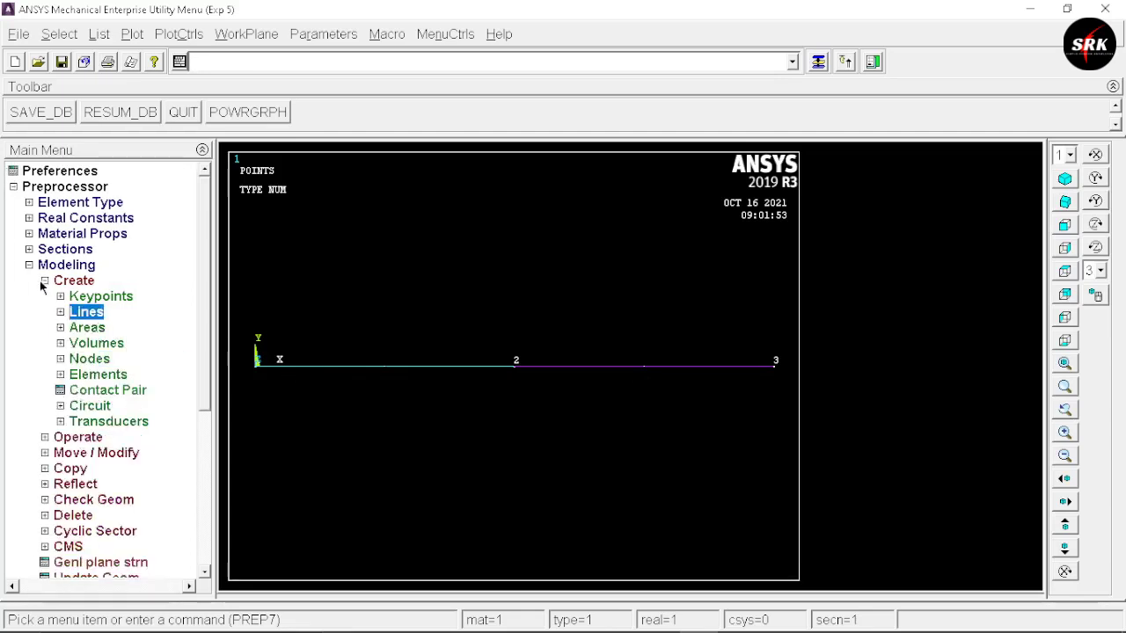
Assign NDIV 50 to all lines through manual line sizing.
{"action": "left_click", "coordinate": [40, 280]}
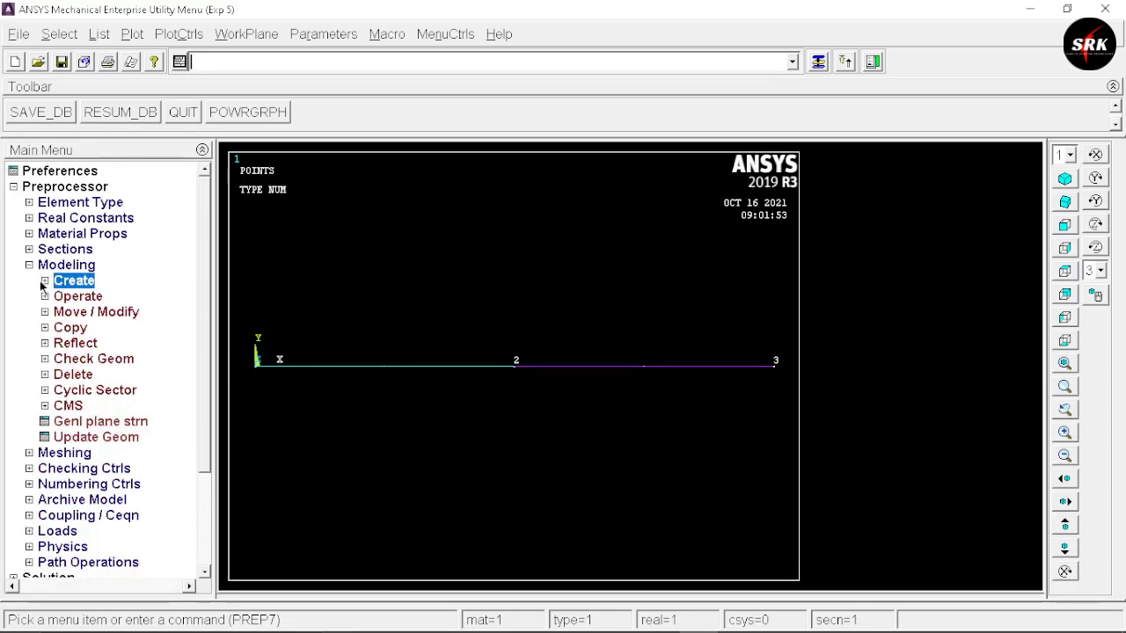
{"action": "left_click", "coordinate": [59, 451]}
{"action": "left_click", "coordinate": [88, 329]}
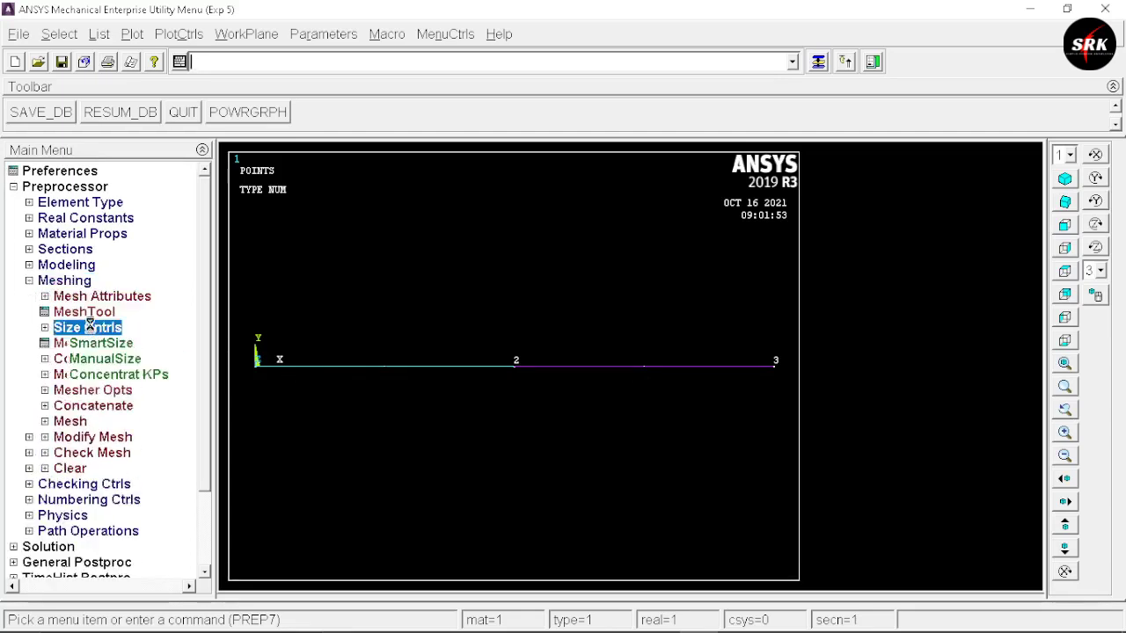
{"action": "left_click", "coordinate": [97, 363]}
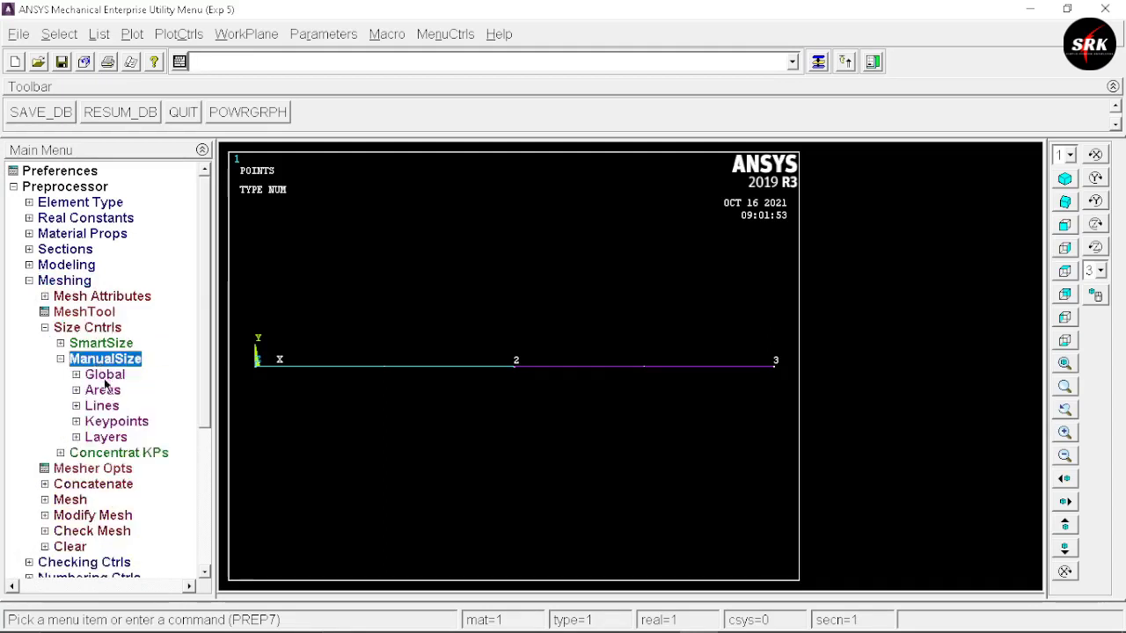
{"action": "left_click", "coordinate": [100, 408]}
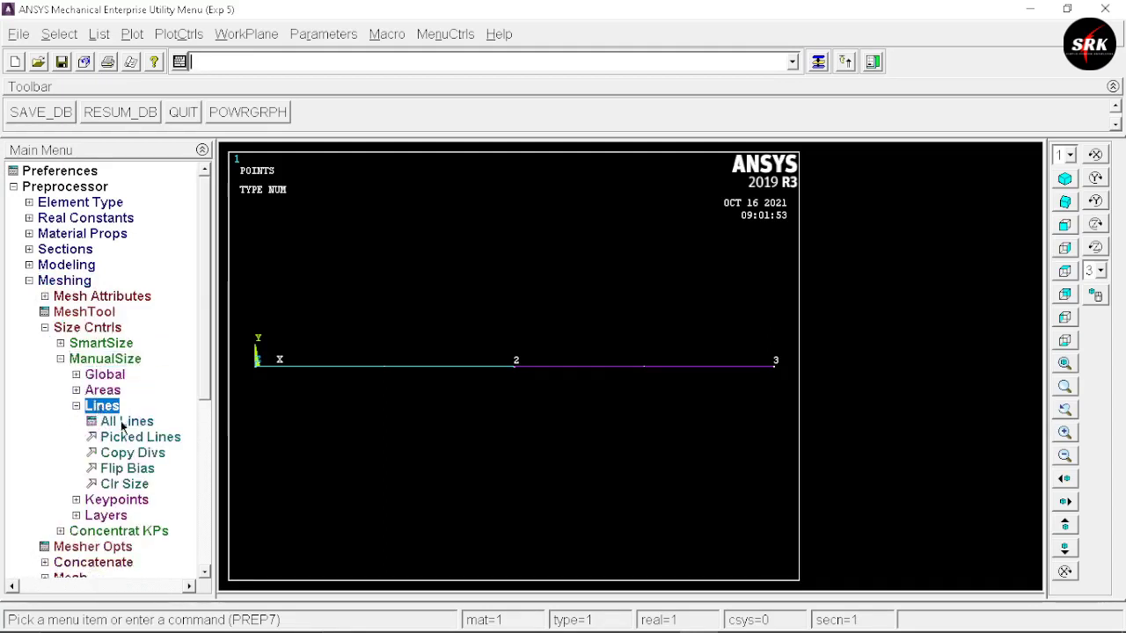
{"action": "left_click", "coordinate": [125, 423]}
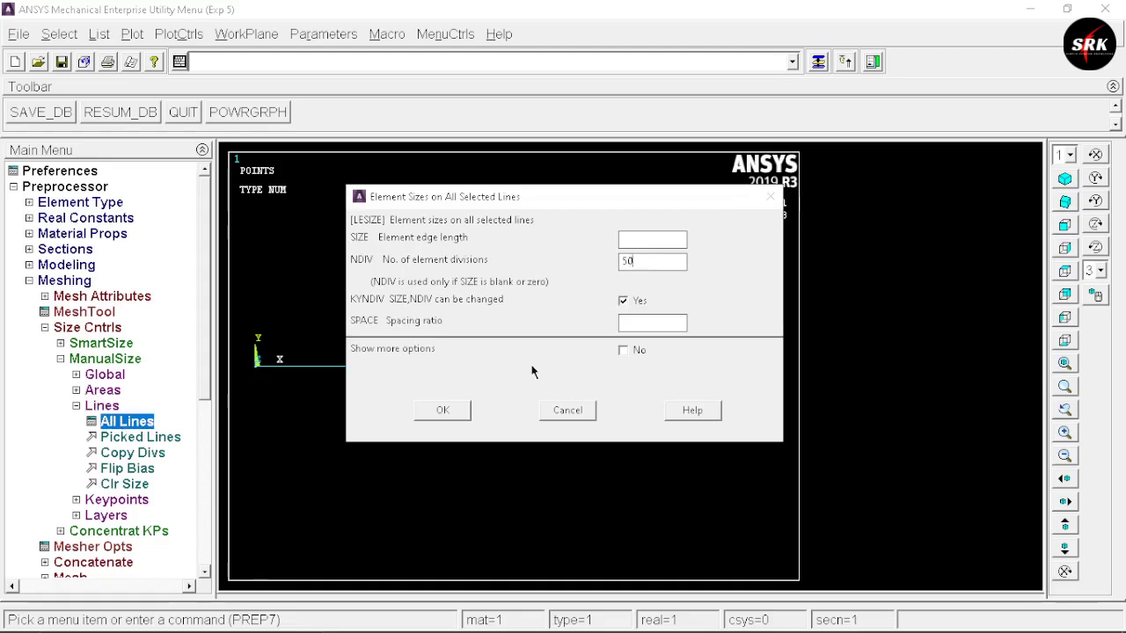
{"action": "left_click", "coordinate": [442, 411]}
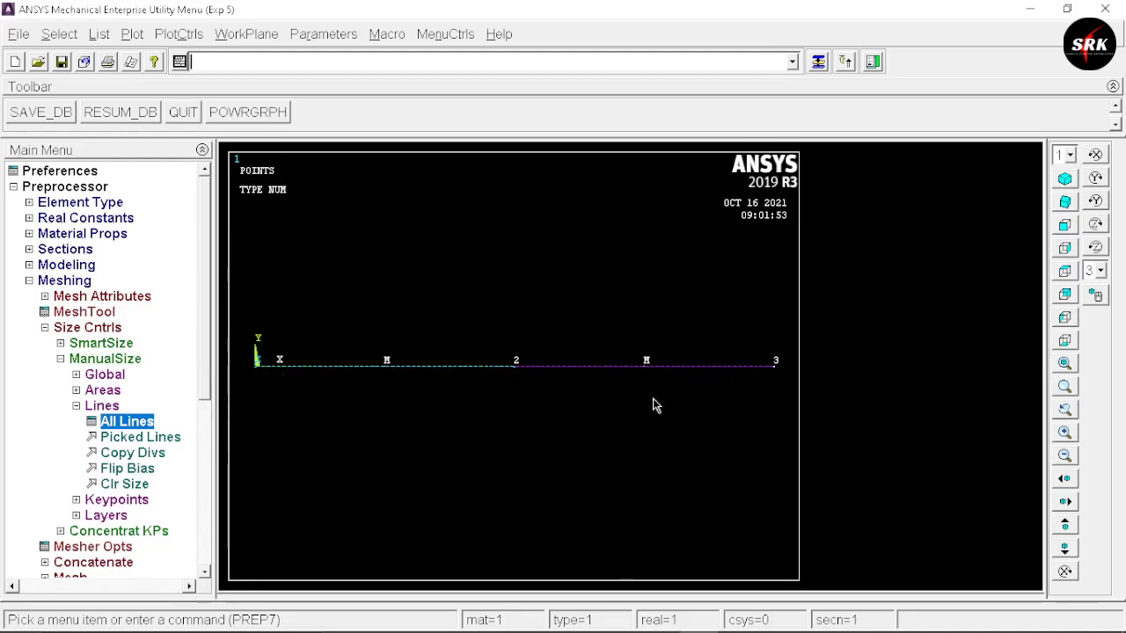
Mesh all the beam lines into elements.
{"action": "left_click", "coordinate": [77, 407]}
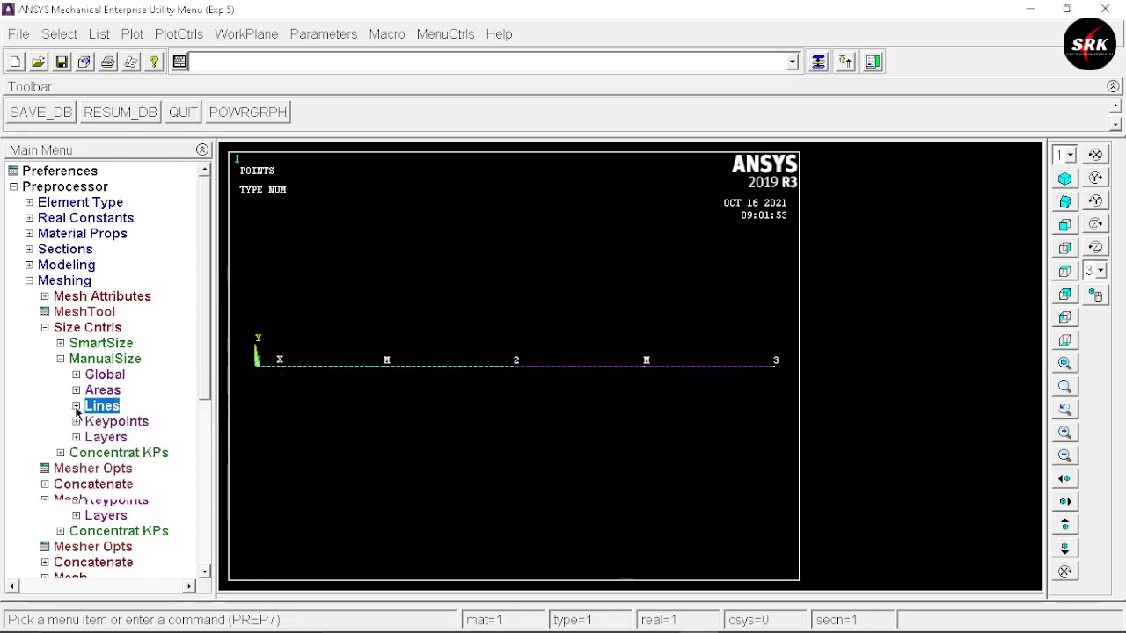
{"action": "left_click", "coordinate": [71, 499]}
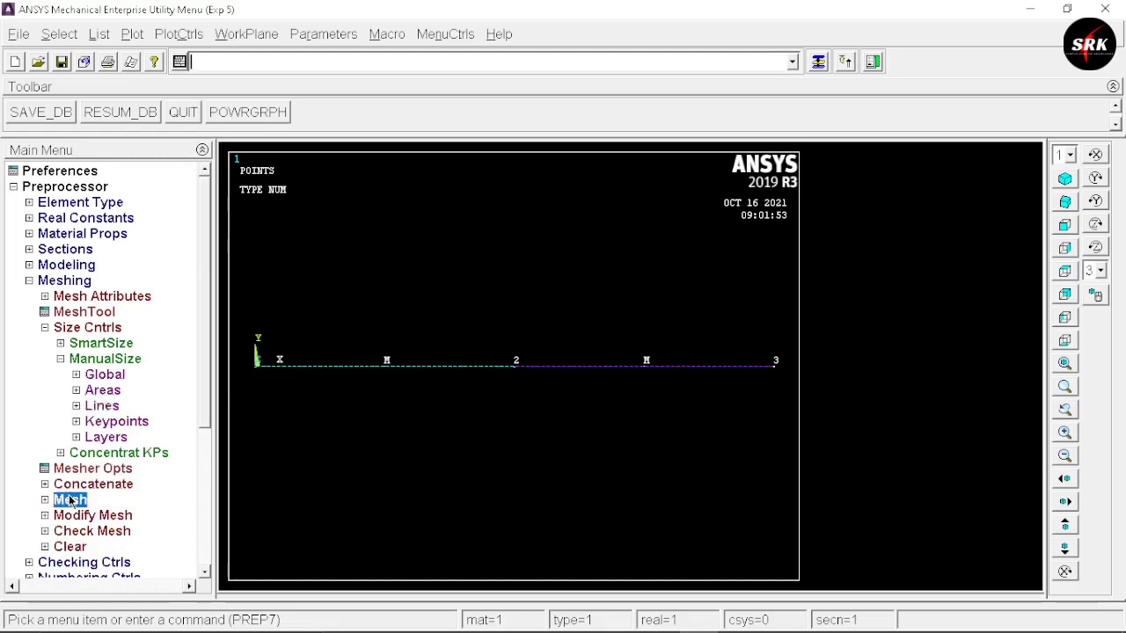
{"action": "left_click", "coordinate": [88, 407]}
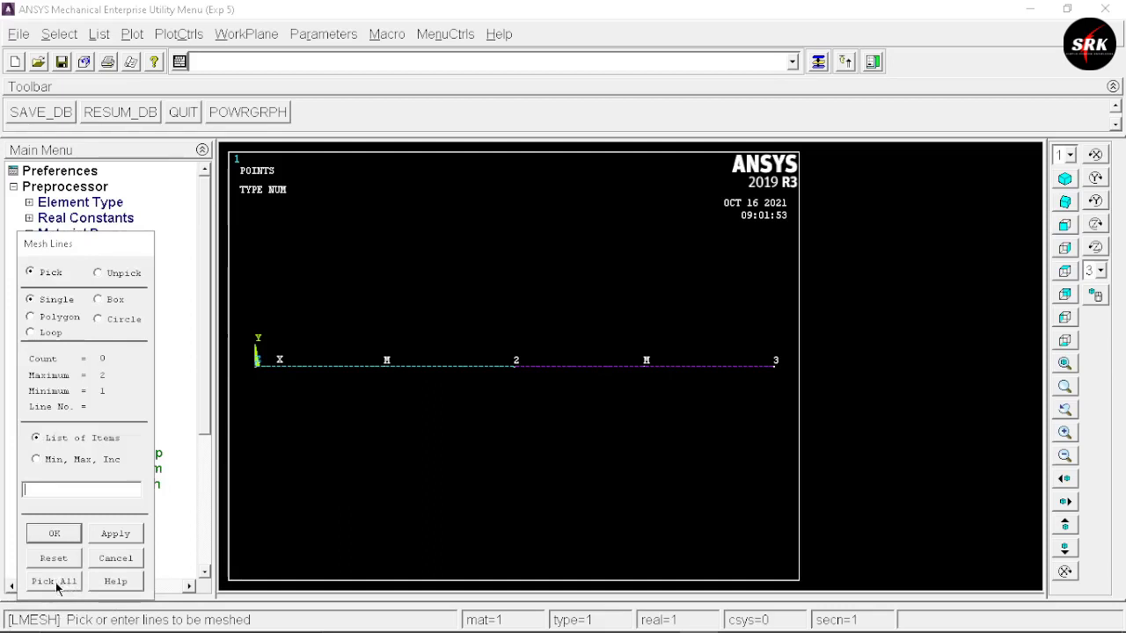
{"action": "left_click", "coordinate": [55, 582]}
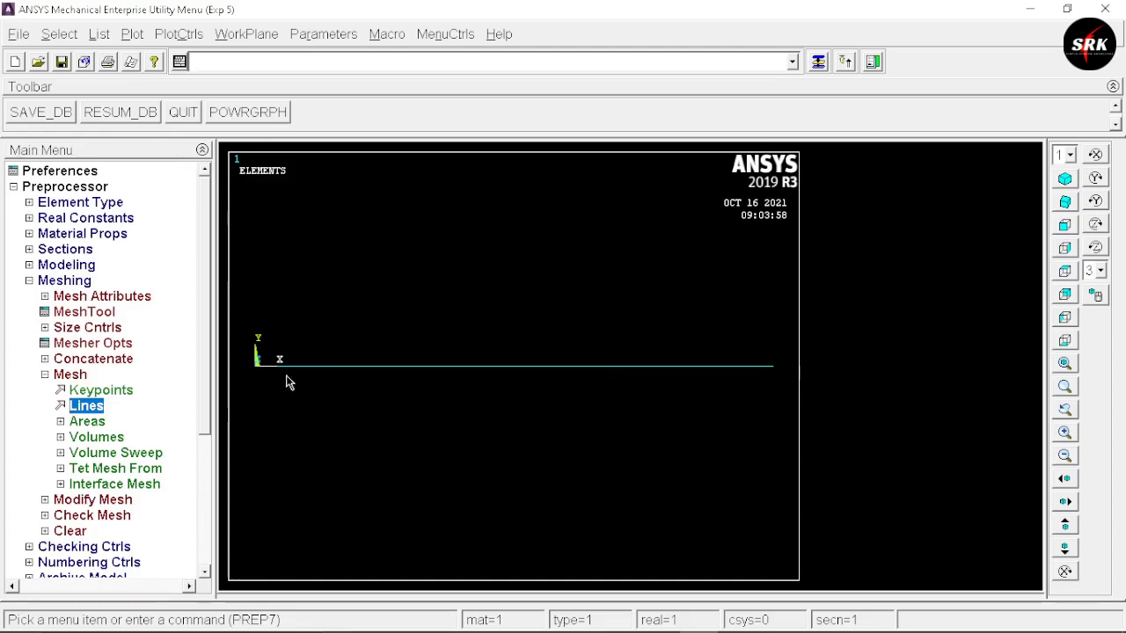
{"action": "left_click", "coordinate": [30, 282]}
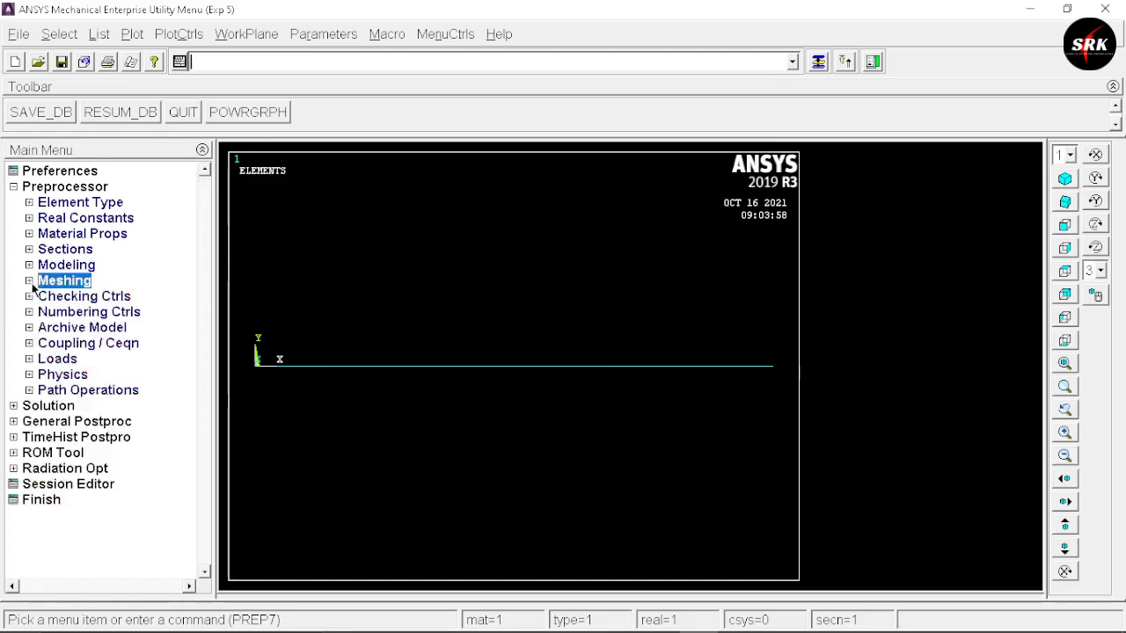
Set a new Static analysis type.
{"action": "left_click", "coordinate": [30, 360]}
{"action": "left_click", "coordinate": [45, 374]}
{"action": "left_click", "coordinate": [77, 391]}
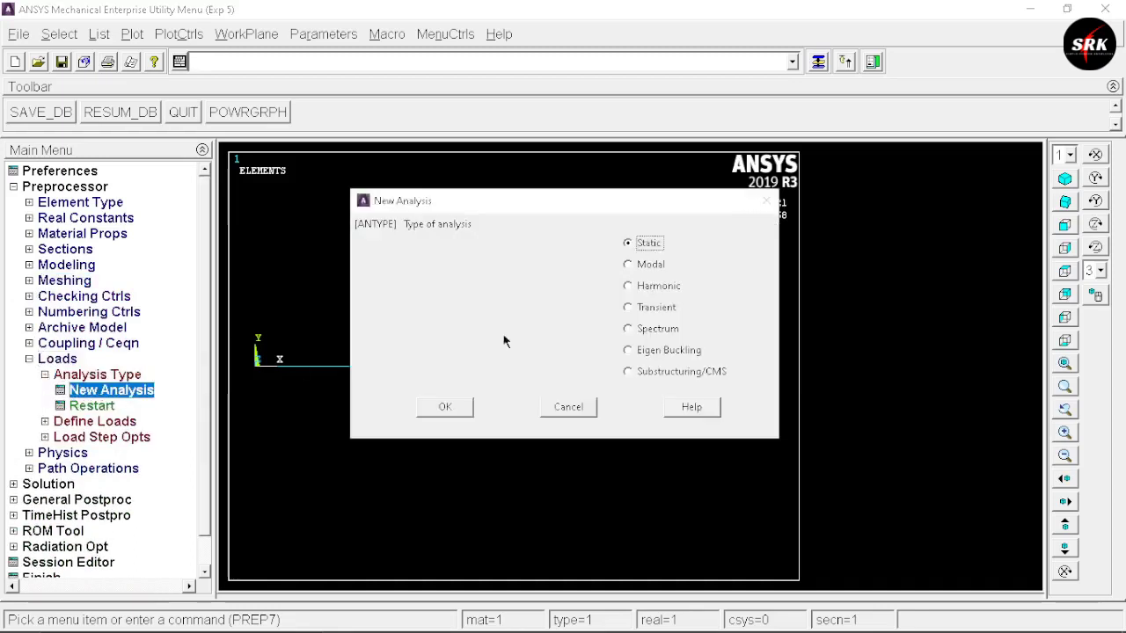
{"action": "left_click", "coordinate": [444, 406]}
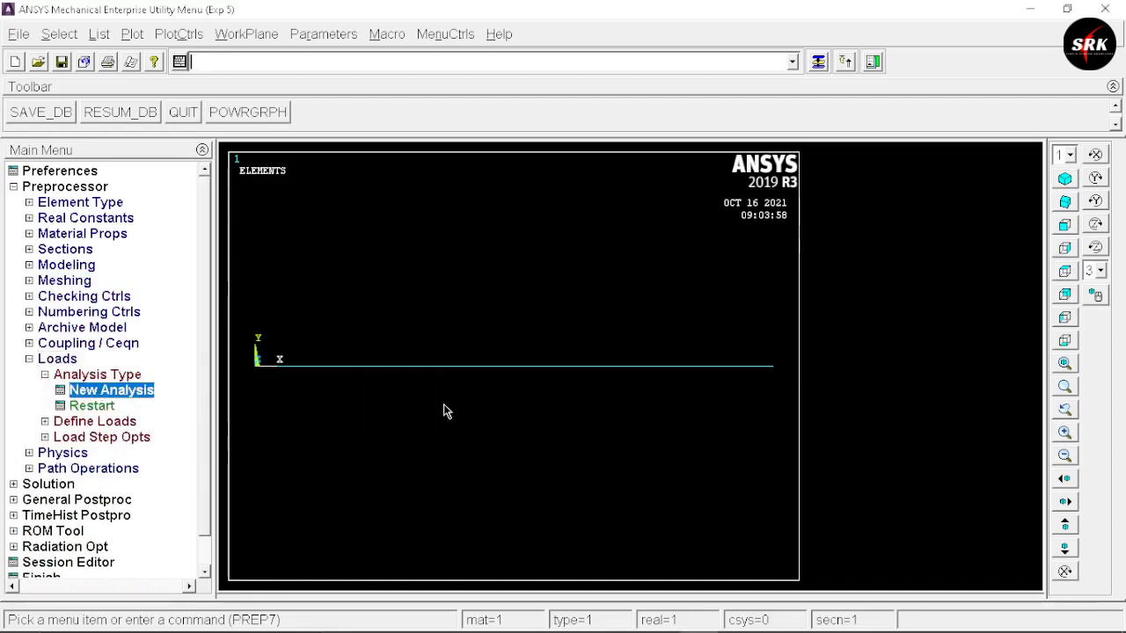
{"action": "left_click", "coordinate": [86, 422]}
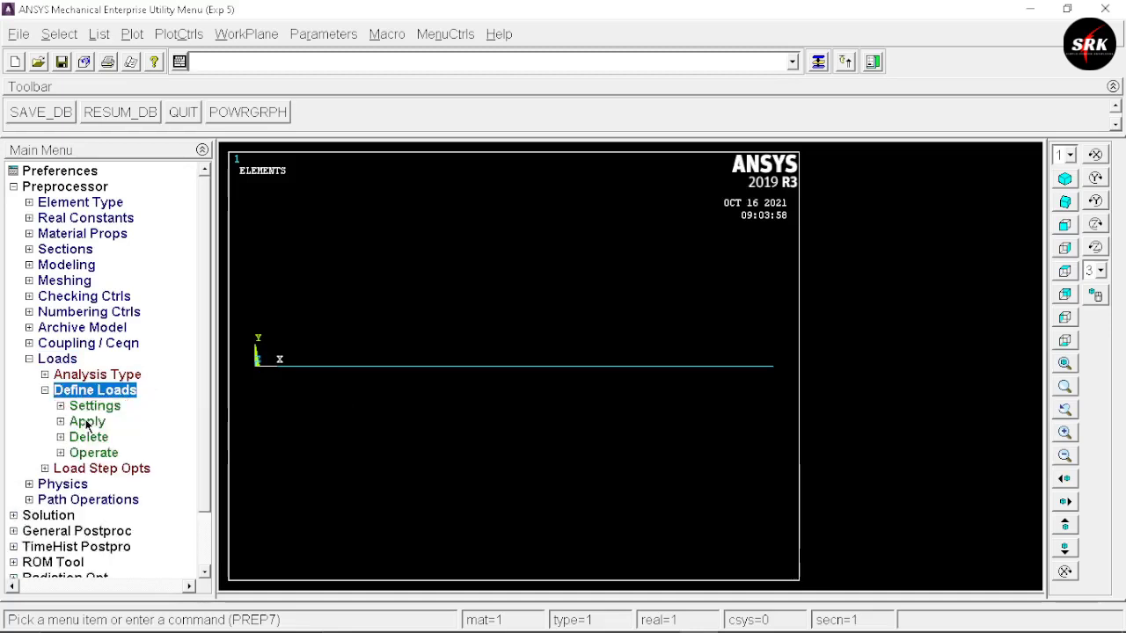
Constrain end keypoints 1 and 3 with UY, UZ, ROTX and ROTY displacement supports.
{"action": "left_click", "coordinate": [87, 423]}
{"action": "left_click", "coordinate": [104, 437]}
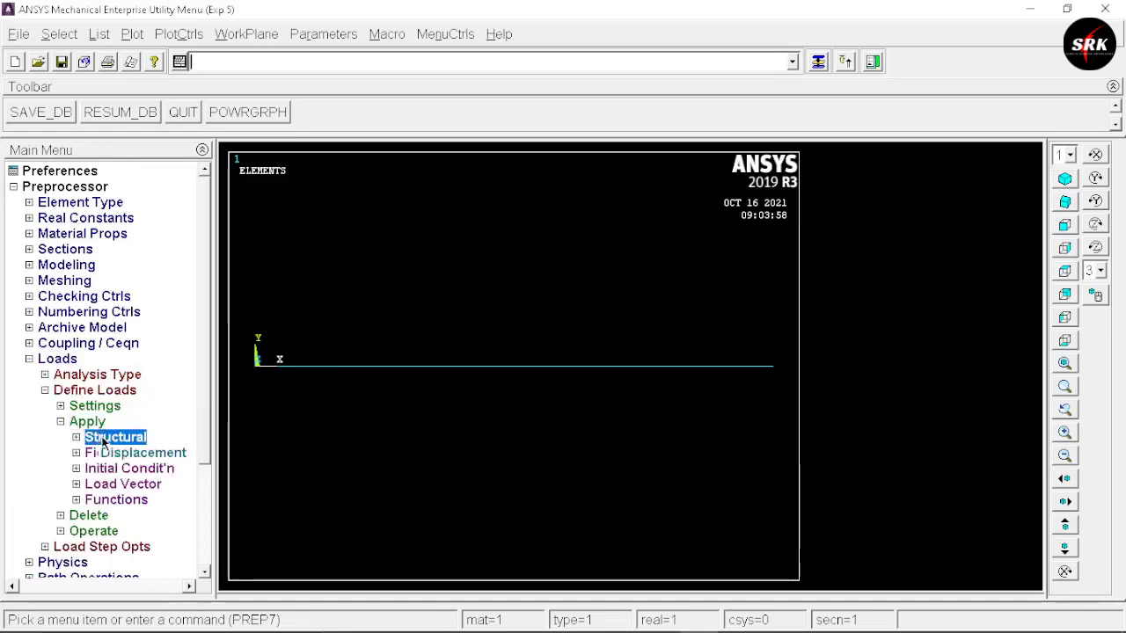
{"action": "left_click", "coordinate": [106, 453]}
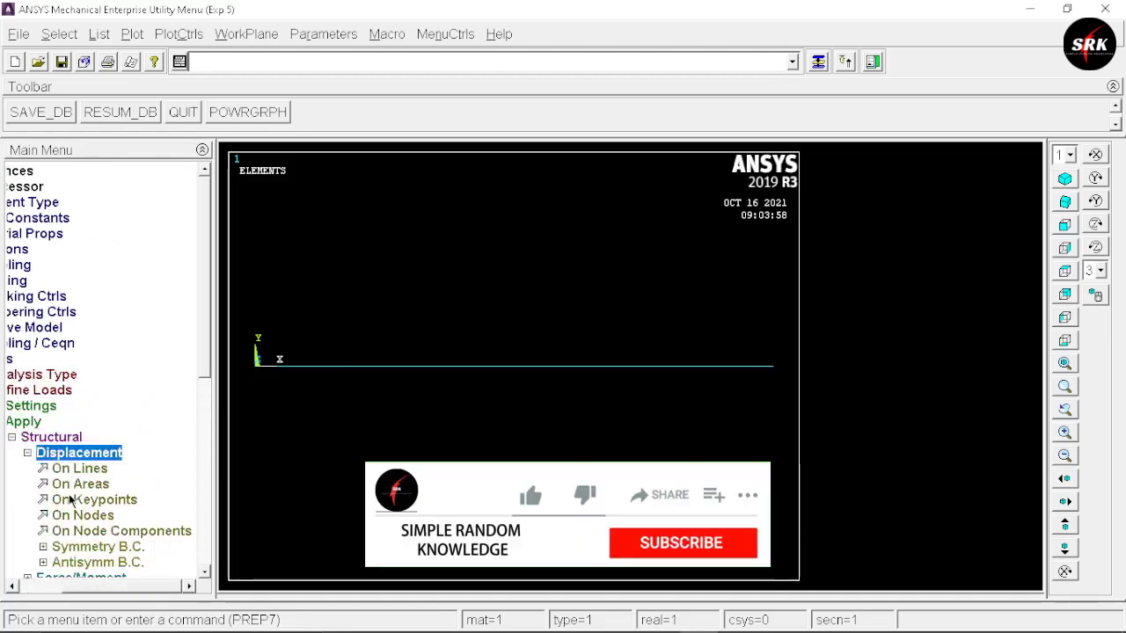
{"action": "left_click", "coordinate": [74, 498]}
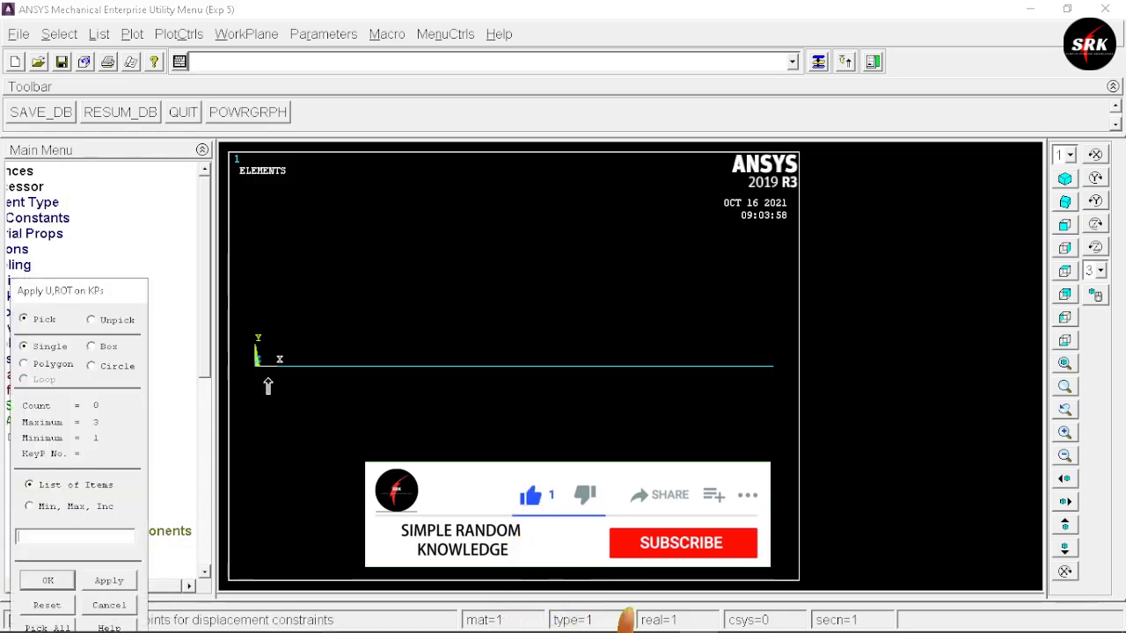
{"action": "left_click", "coordinate": [259, 366]}
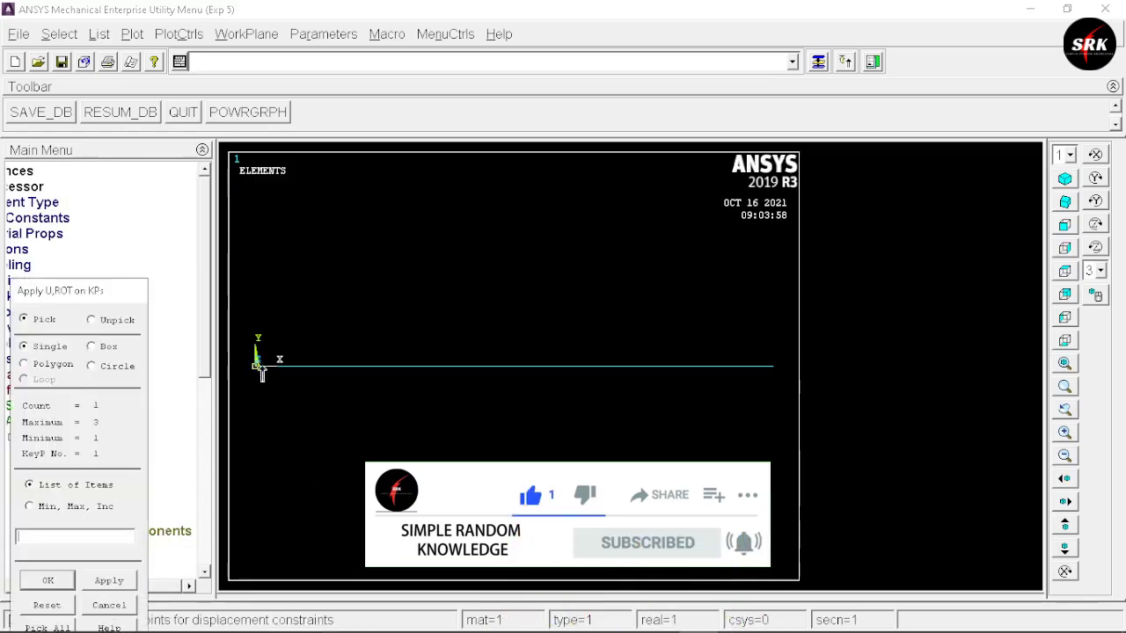
{"action": "left_click", "coordinate": [773, 366]}
{"action": "left_click", "coordinate": [107, 581]}
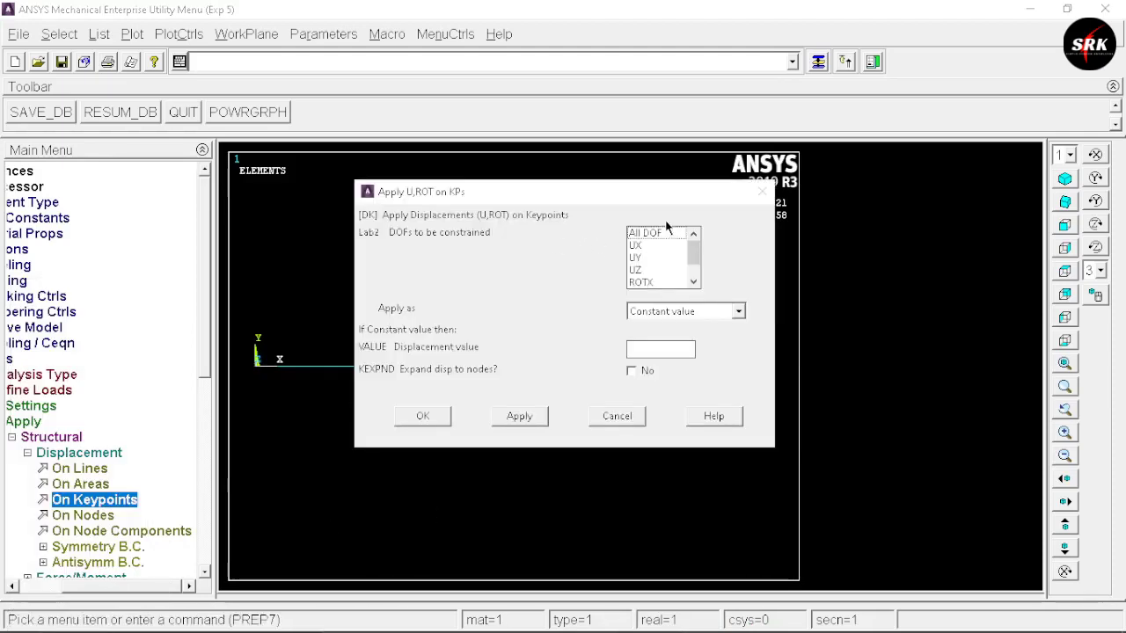
{"action": "left_click_drag", "start_coordinate": [654, 230], "coordinate": [653, 276]}
{"action": "scroll", "coordinate": [653, 276], "scroll_direction": "up", "scroll_amount": 1}
{"action": "scroll", "coordinate": [654, 276], "scroll_direction": "down", "scroll_amount": 1}
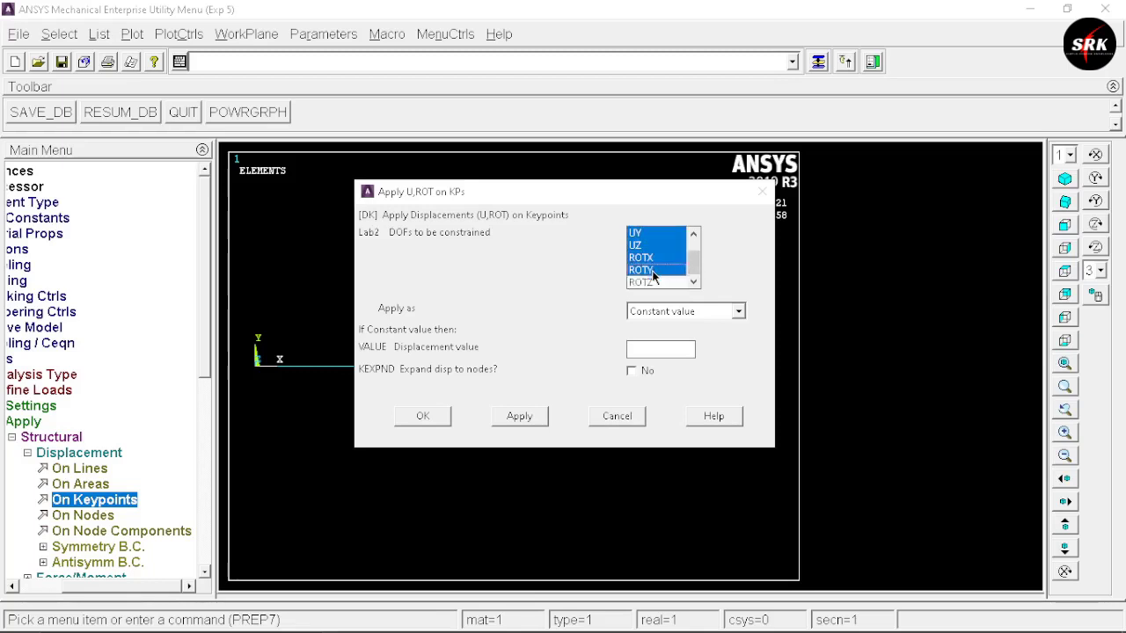
{"action": "left_click", "coordinate": [436, 420]}
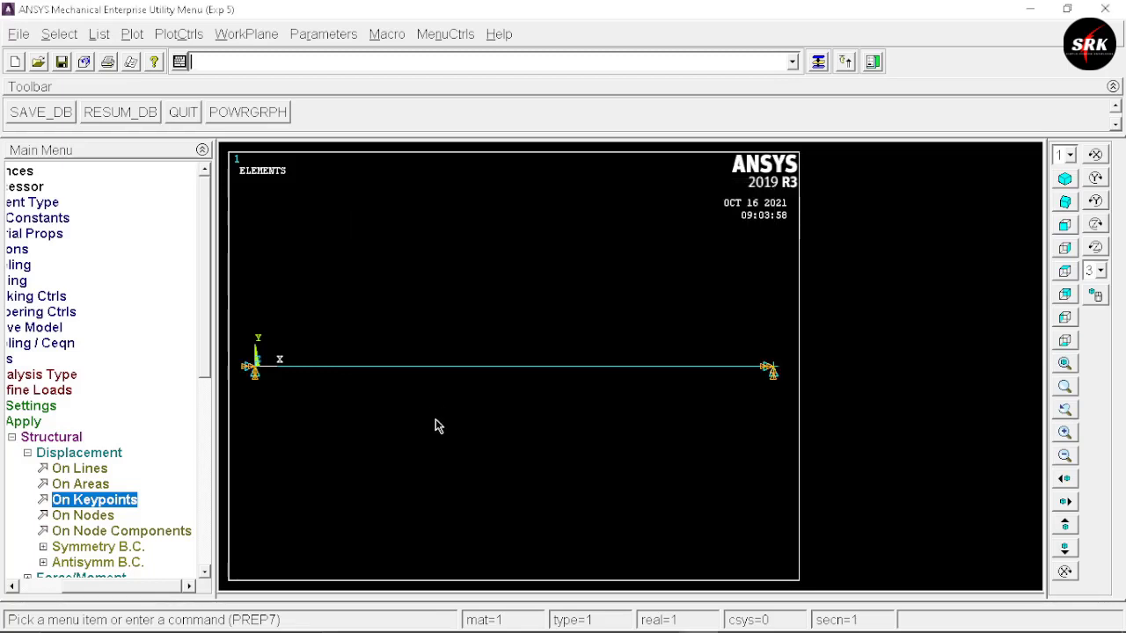
{"action": "left_click", "coordinate": [27, 453]}
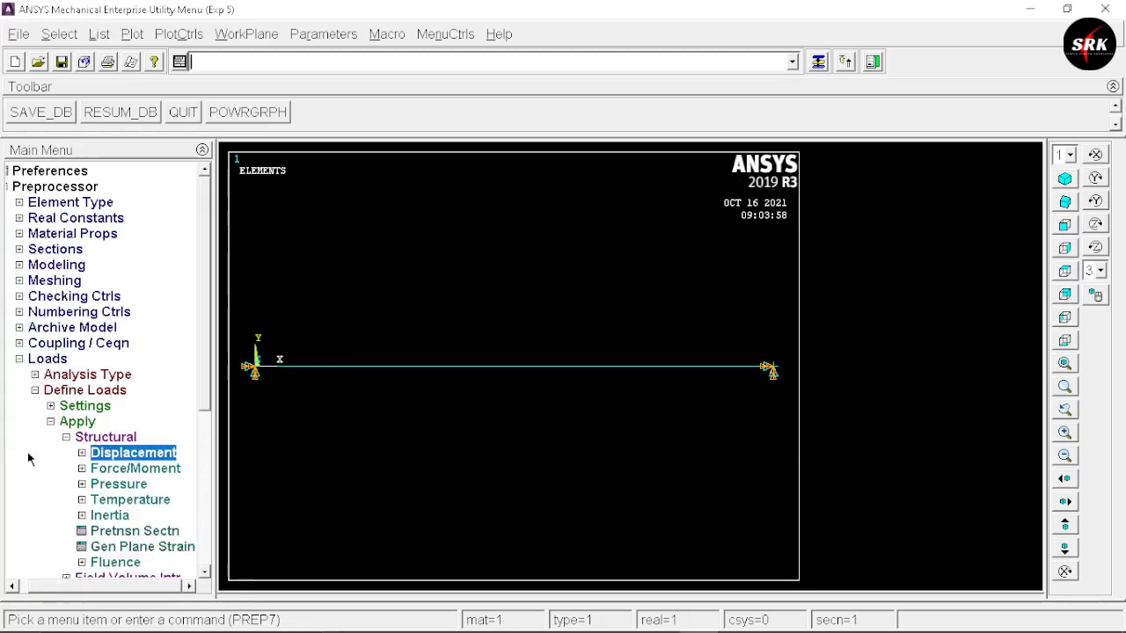
Replot the lines and apply an FY force of -2000 on midspan keypoint 2.
{"action": "left_click", "coordinate": [138, 471]}
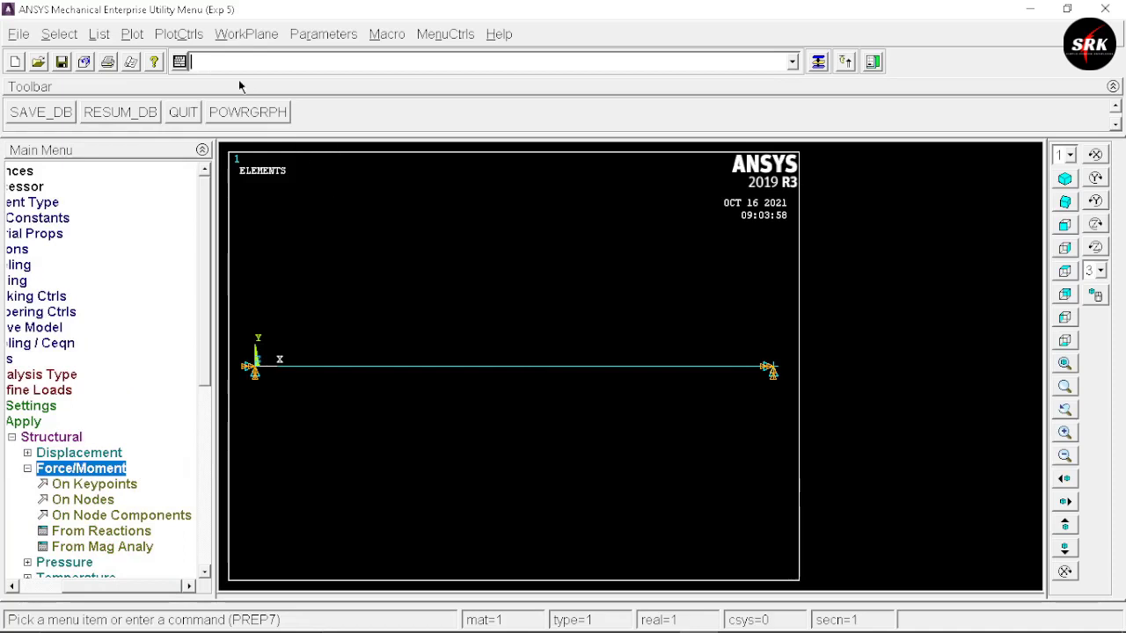
{"action": "left_click", "coordinate": [132, 35]}
{"action": "left_click", "coordinate": [151, 104]}
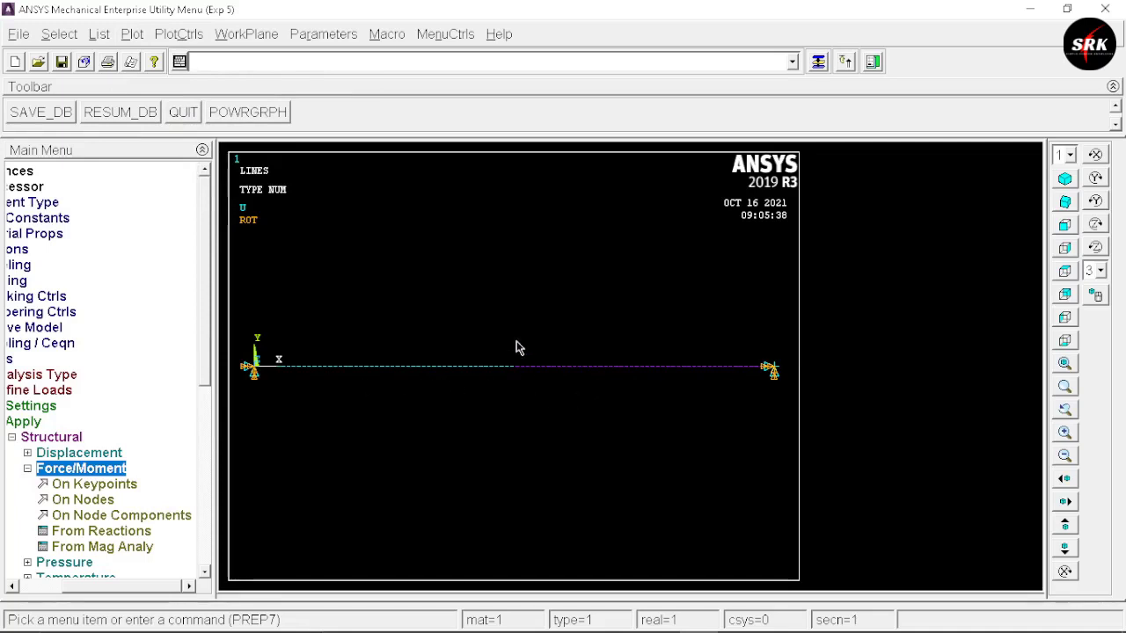
{"action": "left_click", "coordinate": [92, 486]}
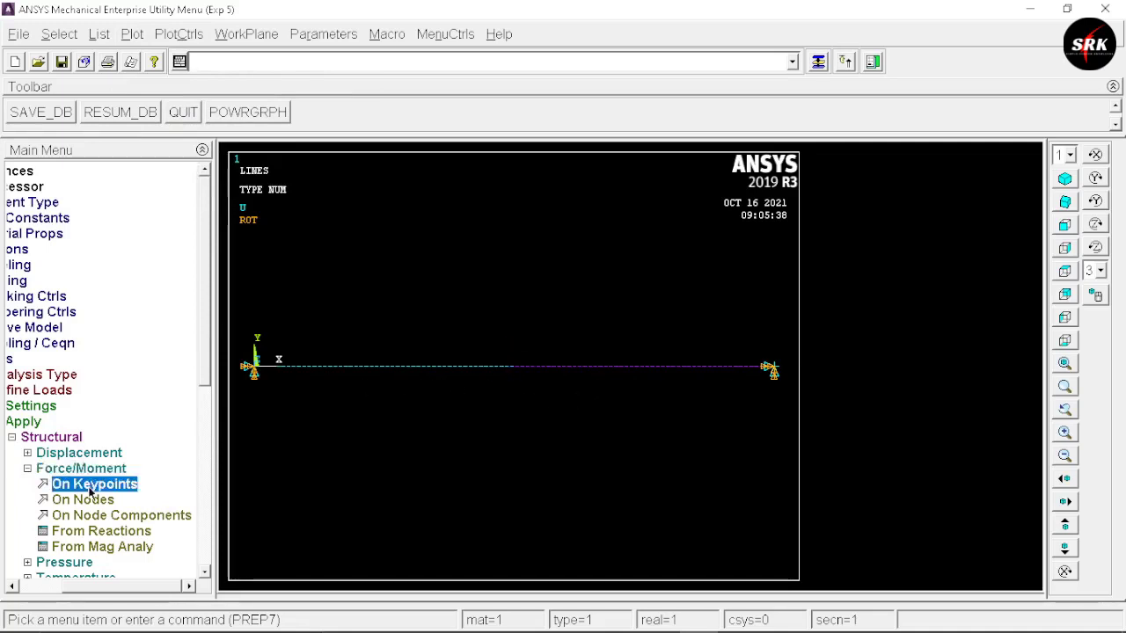
{"action": "left_click", "coordinate": [514, 366]}
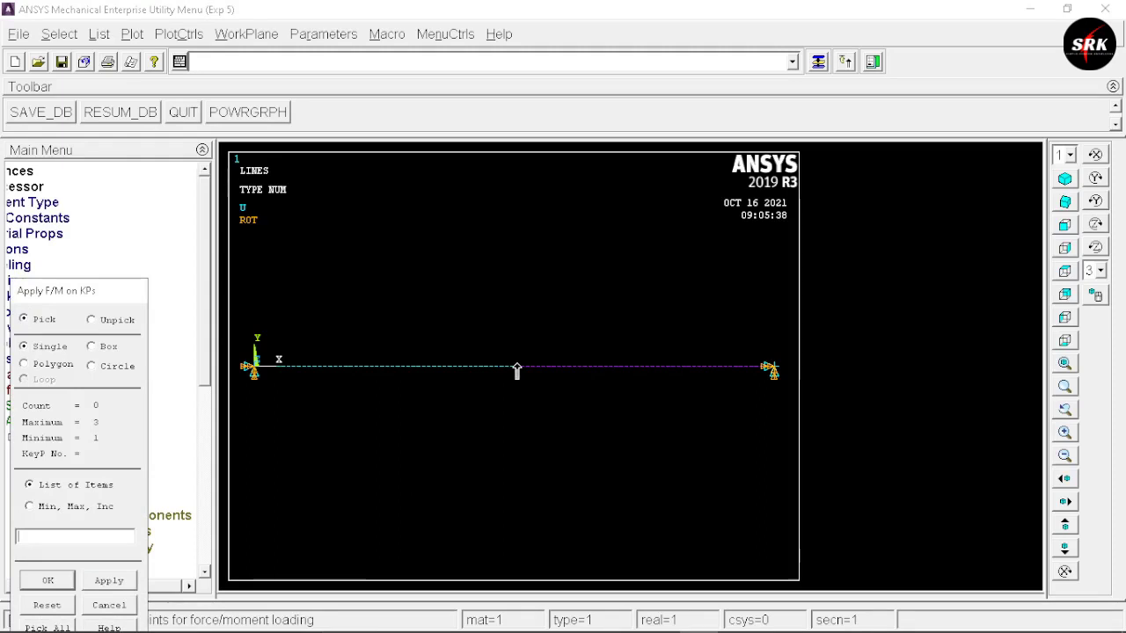
{"action": "left_click", "coordinate": [49, 583]}
{"action": "left_click", "coordinate": [682, 277]}
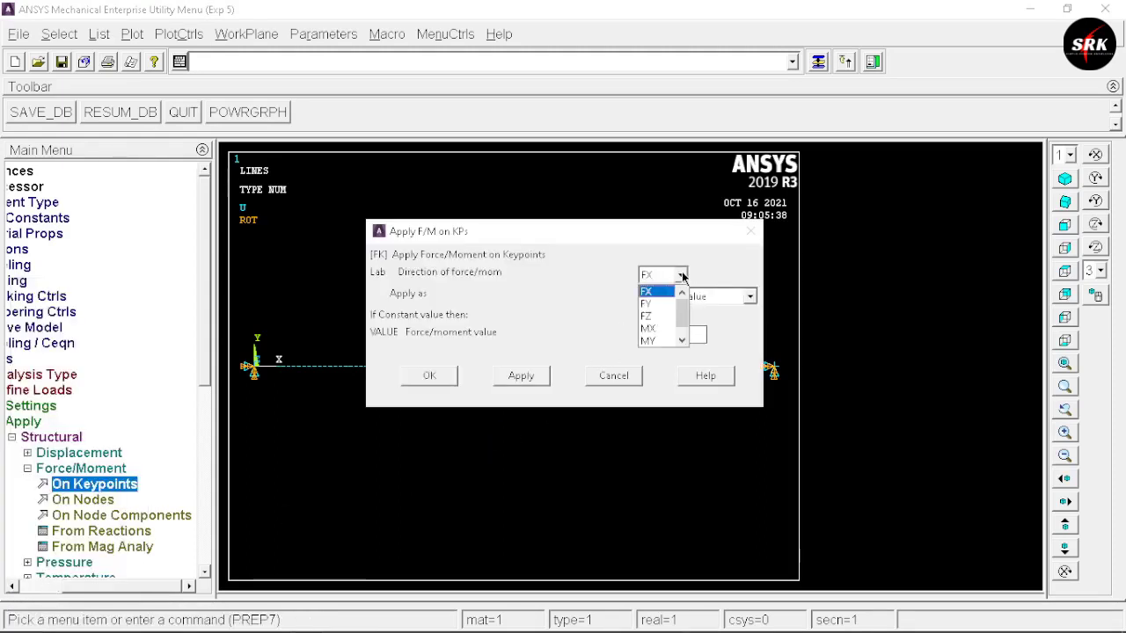
{"action": "left_click", "coordinate": [654, 300]}
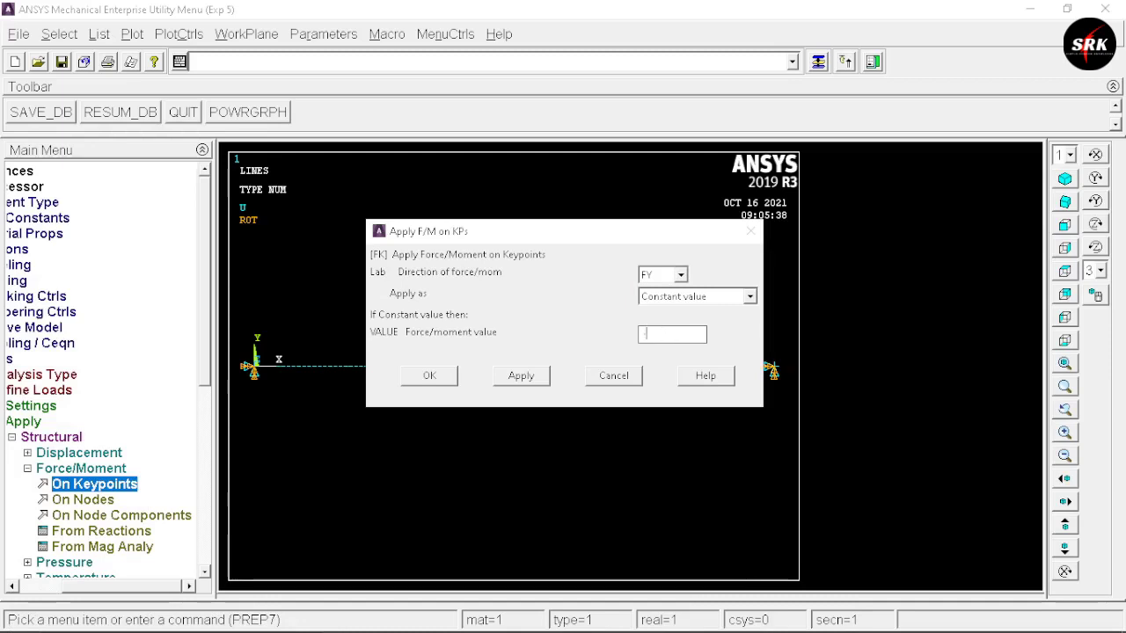
{"action": "left_click", "coordinate": [432, 377]}
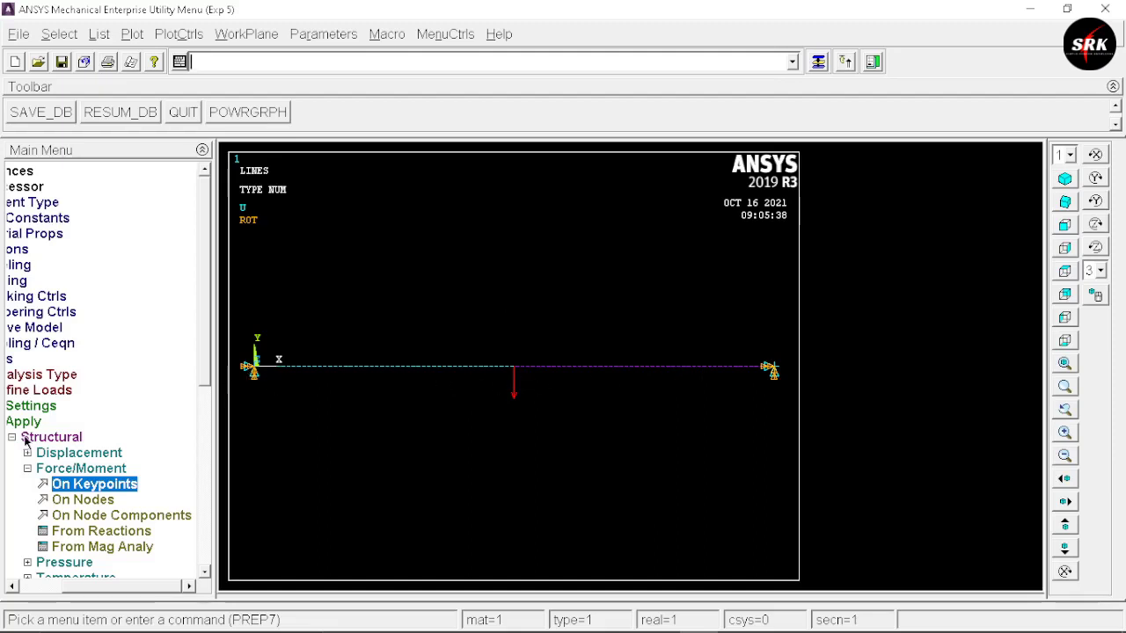
{"action": "left_click", "coordinate": [13, 437]}
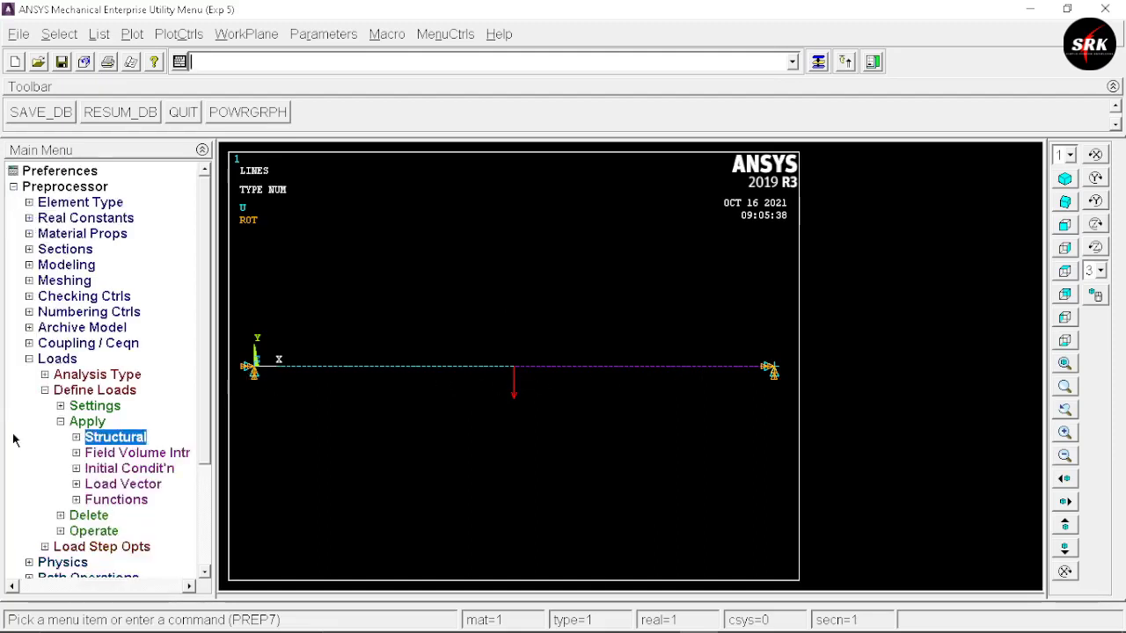
Solve the current load step of the static beam analysis and close the 'Solution is done!' note.
{"action": "left_click", "coordinate": [29, 359]}
{"action": "left_click", "coordinate": [48, 405]}
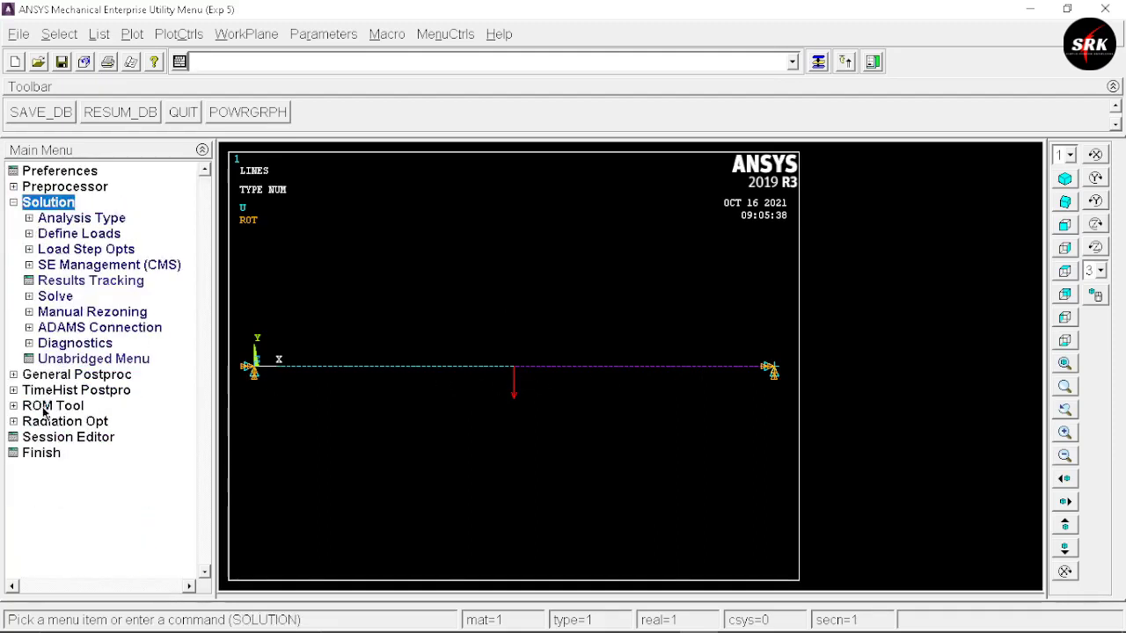
{"action": "left_click", "coordinate": [56, 296]}
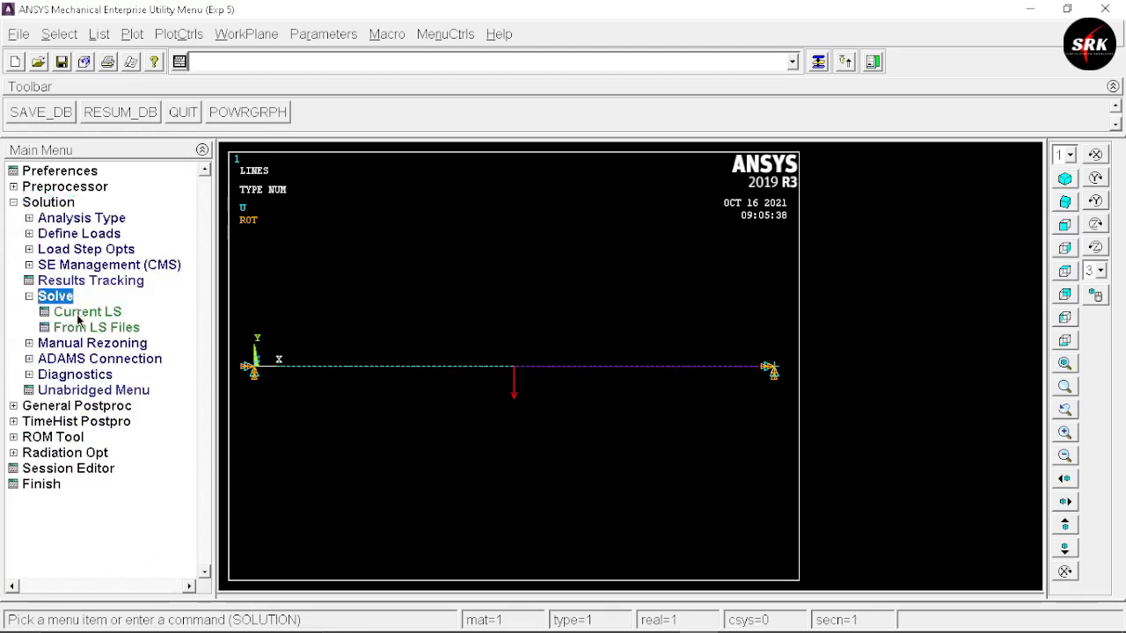
{"action": "left_click", "coordinate": [80, 314]}
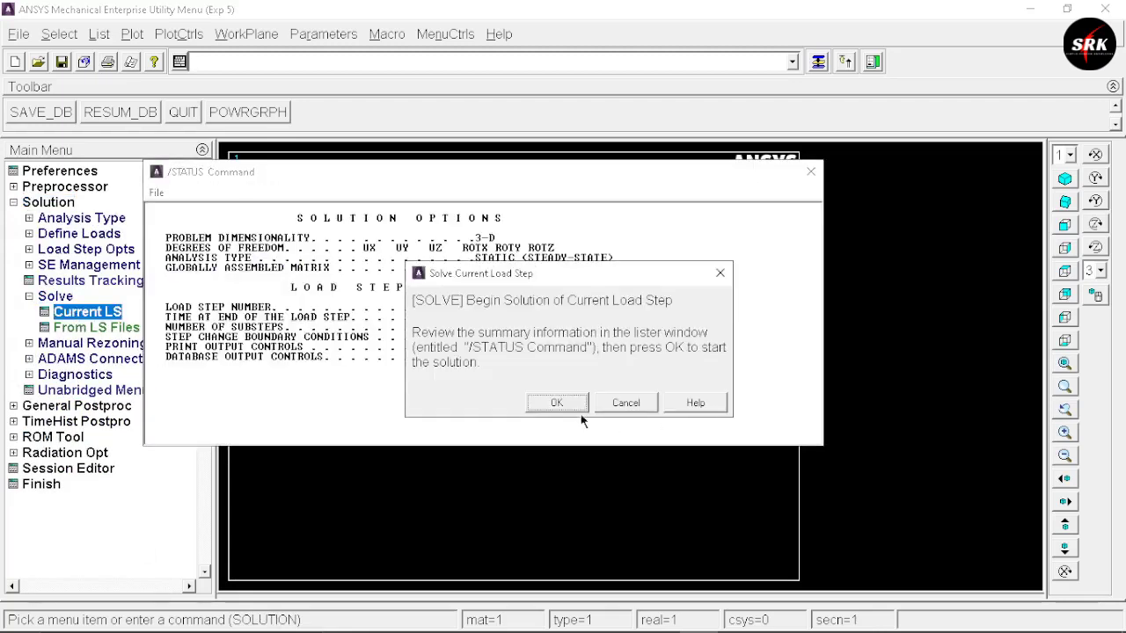
{"action": "left_click", "coordinate": [556, 402]}
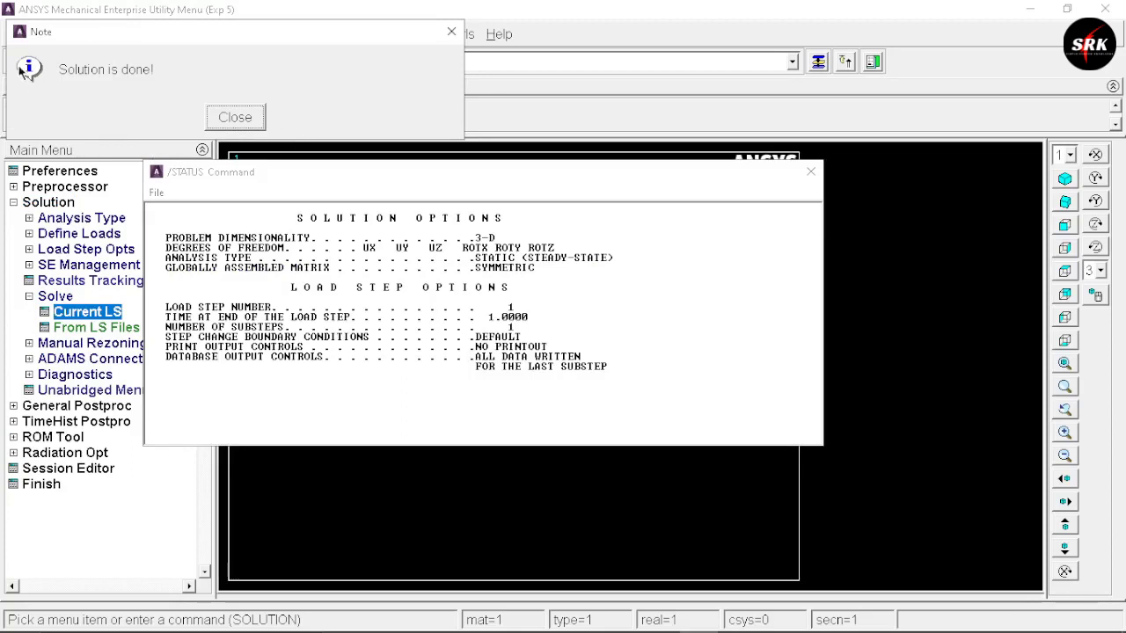
{"action": "left_click", "coordinate": [252, 121]}
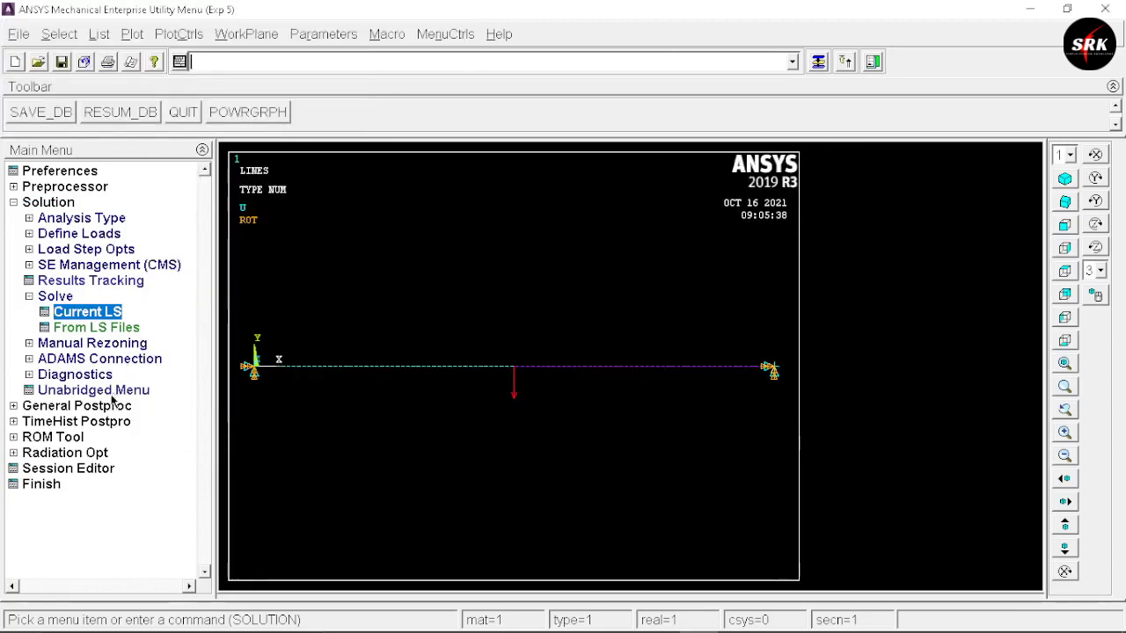
Try adding SMISC,3 to the element table by sequence number, then dismiss the ETABLE warning.
{"action": "left_click", "coordinate": [92, 406]}
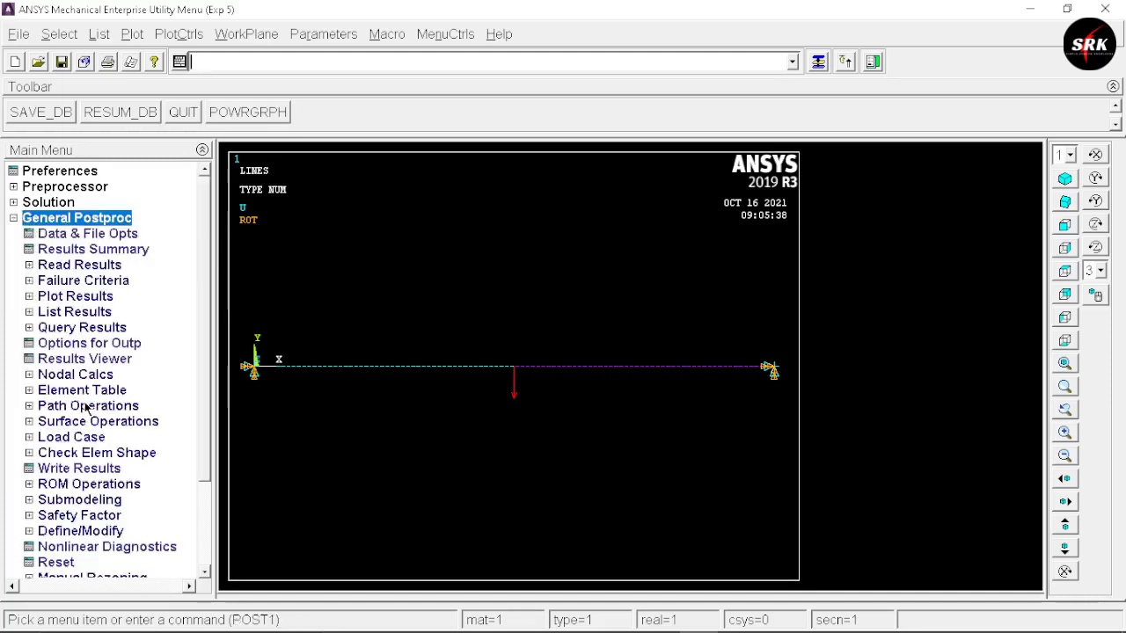
{"action": "left_click", "coordinate": [82, 391]}
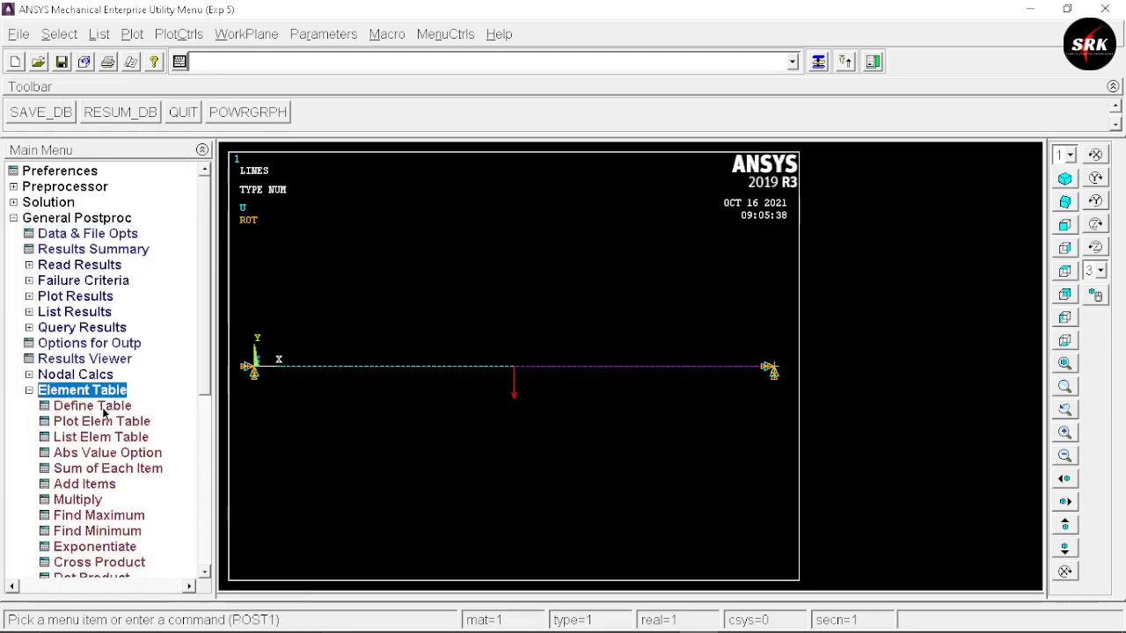
{"action": "left_click", "coordinate": [104, 410]}
{"action": "left_click", "coordinate": [167, 422]}
{"action": "scroll", "coordinate": [655, 291], "scroll_direction": "down", "scroll_amount": 3}
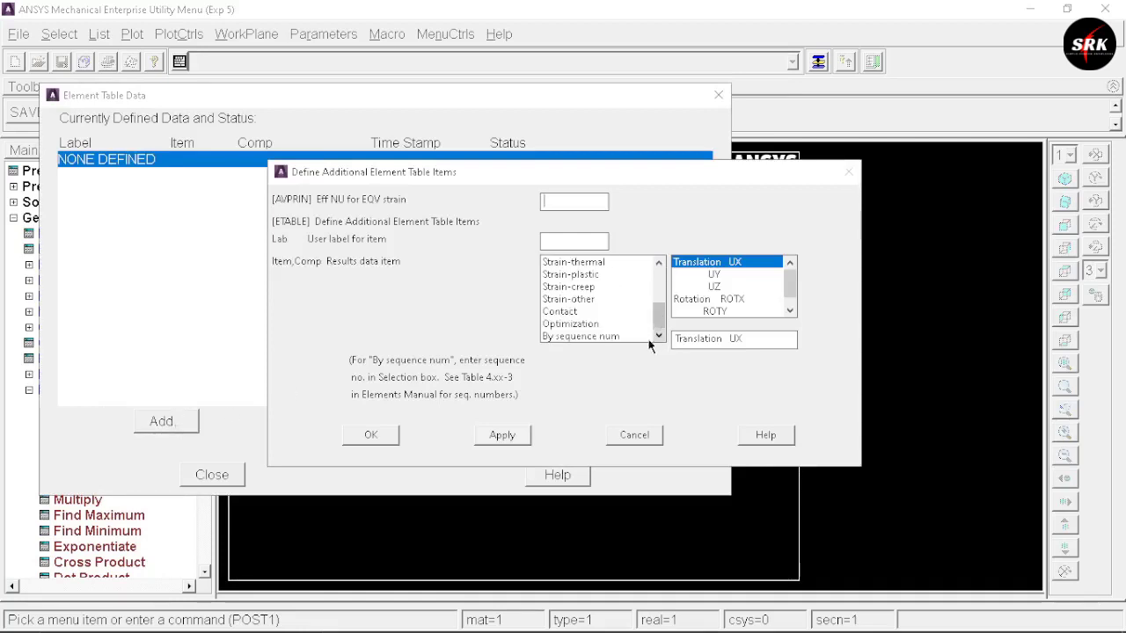
{"action": "left_click", "coordinate": [603, 336]}
{"action": "left_click", "coordinate": [719, 345]}
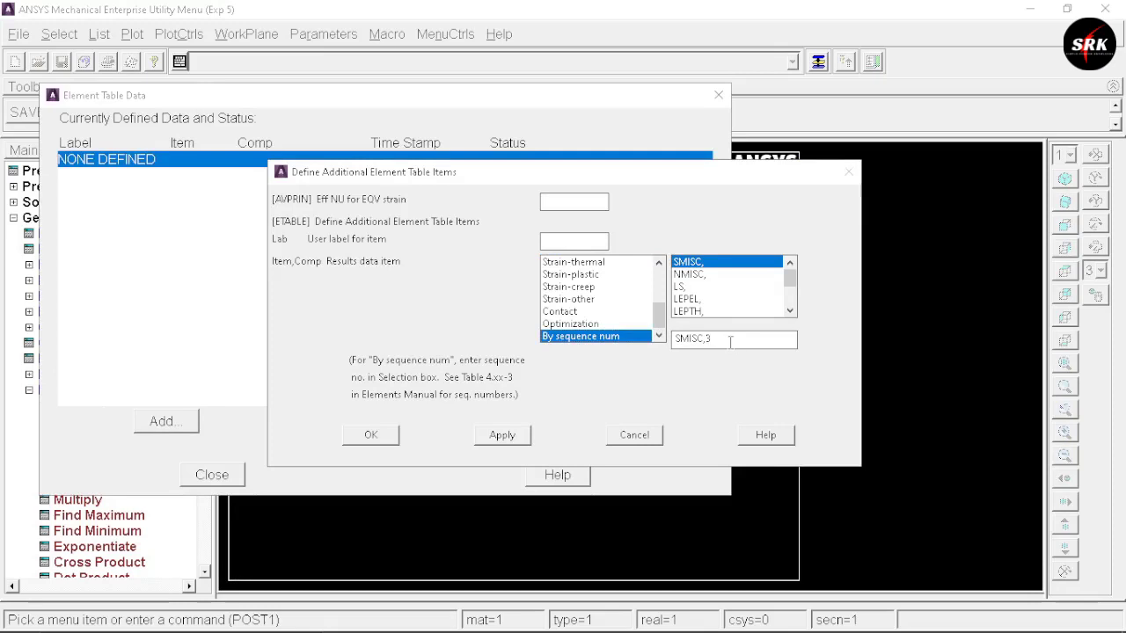
{"action": "left_click", "coordinate": [497, 442]}
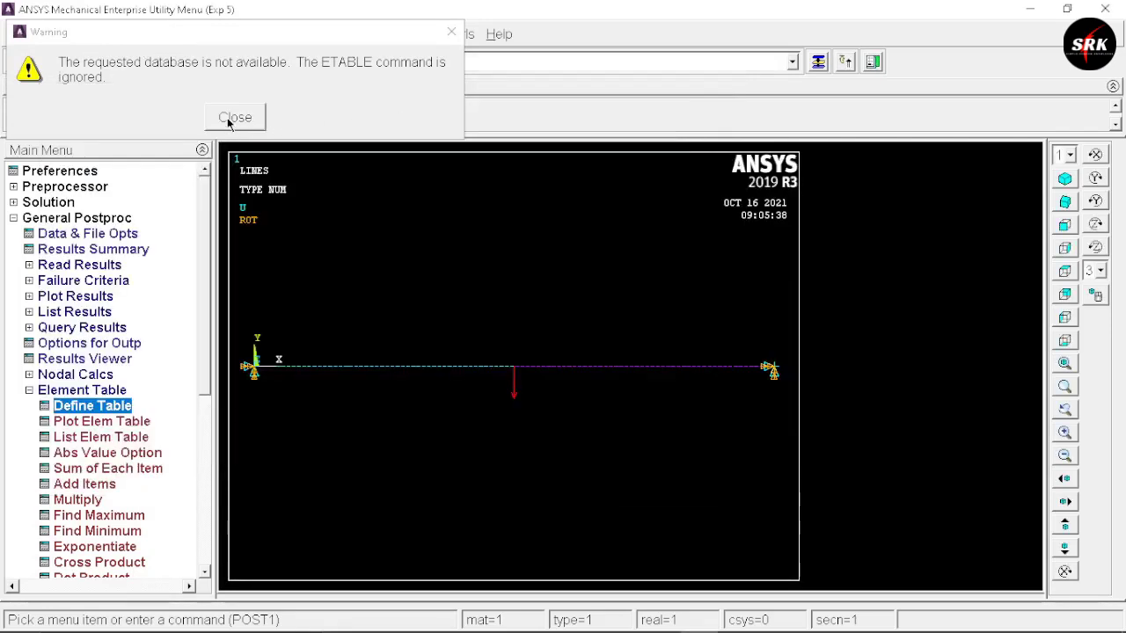
{"action": "left_click", "coordinate": [235, 117]}
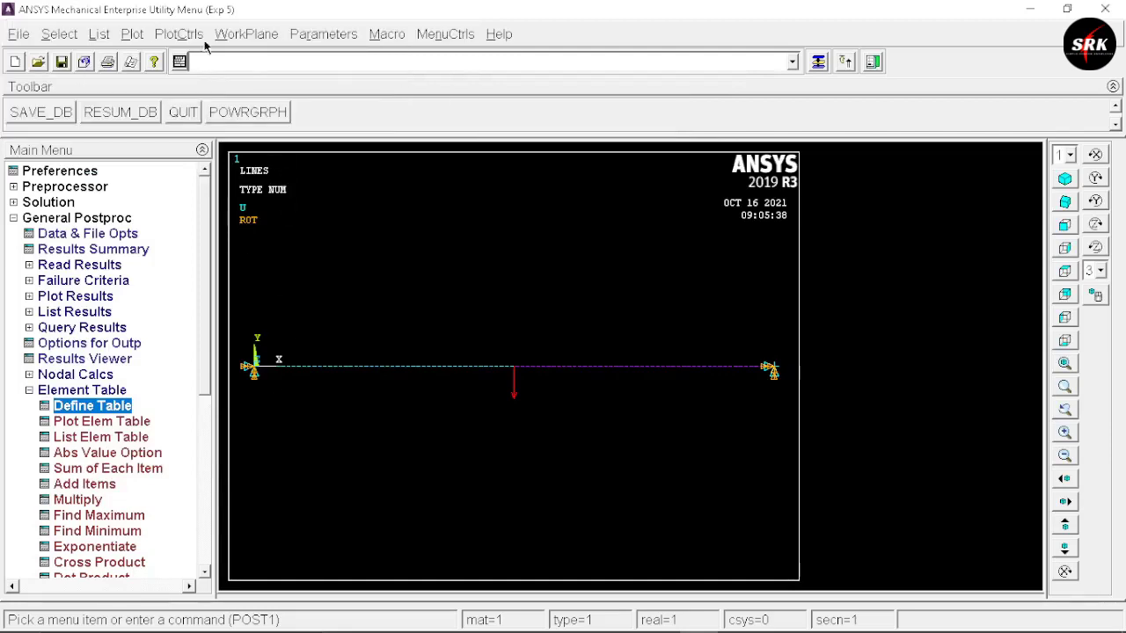
Preview DOF Solution X-component of displacement in the Results Viewer, then close the viewer.
{"action": "left_click", "coordinate": [108, 359]}
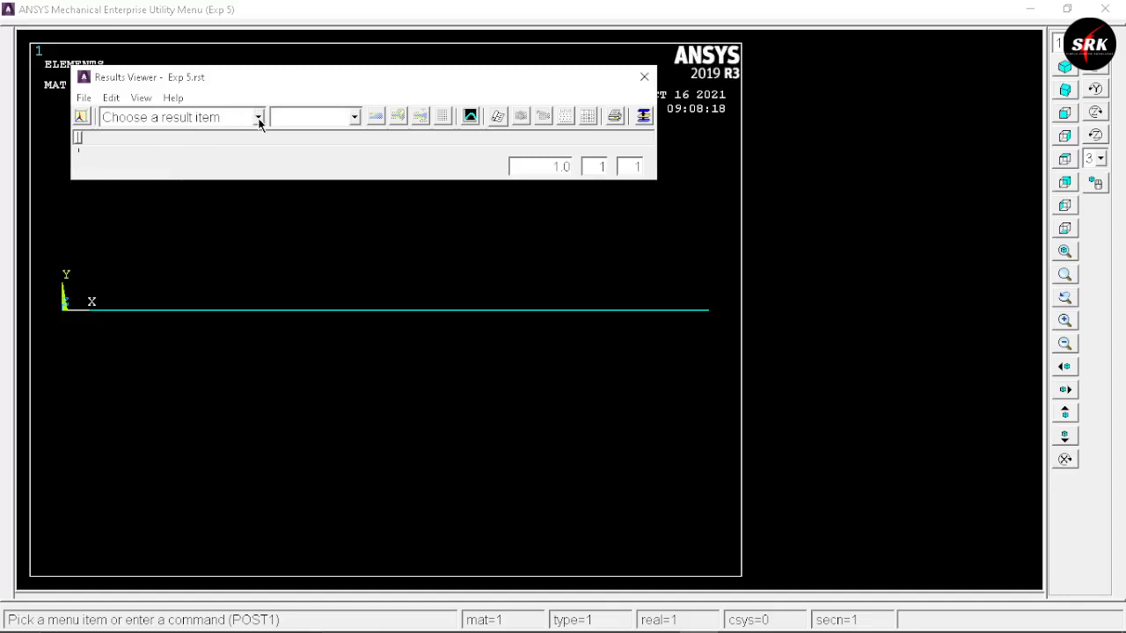
{"action": "left_click", "coordinate": [258, 118]}
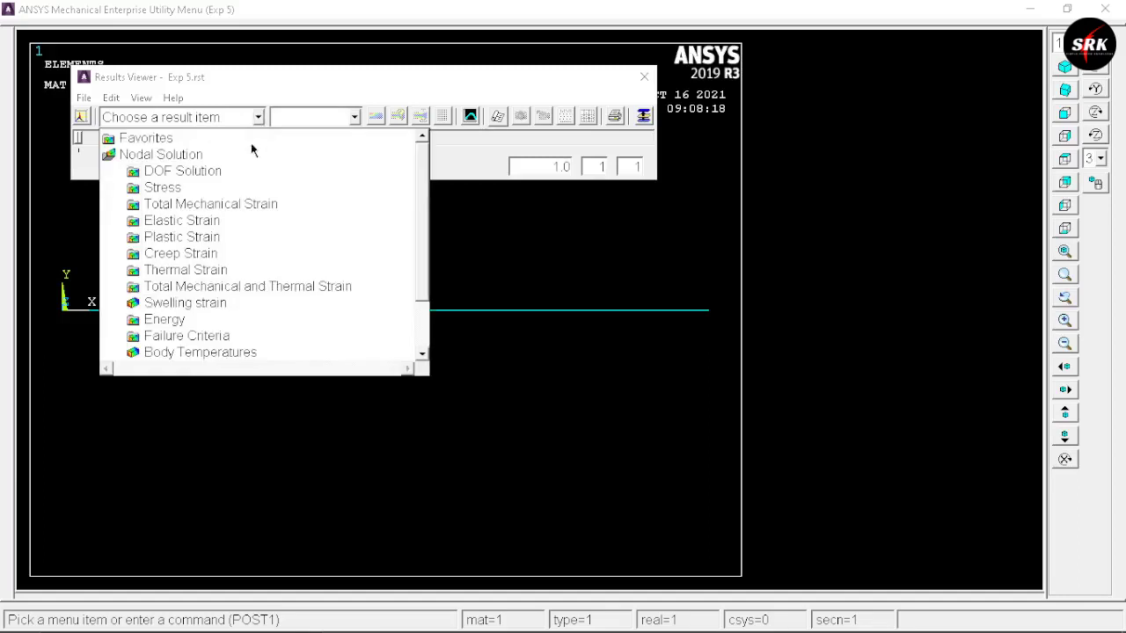
{"action": "left_click", "coordinate": [182, 174]}
{"action": "left_click", "coordinate": [195, 207]}
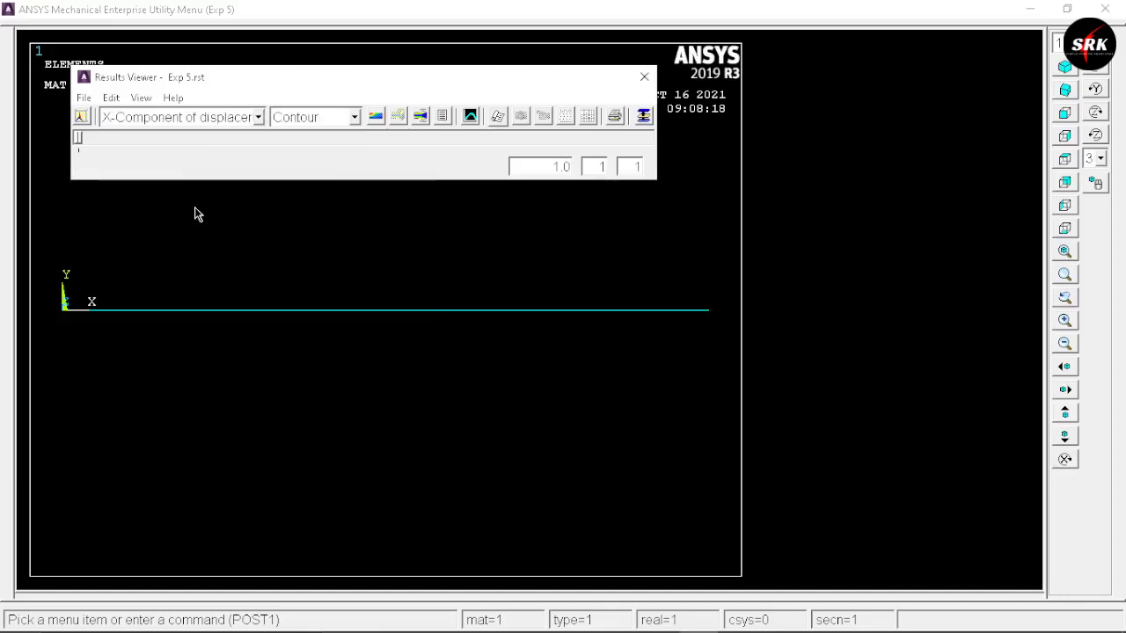
{"action": "left_click", "coordinate": [643, 78]}
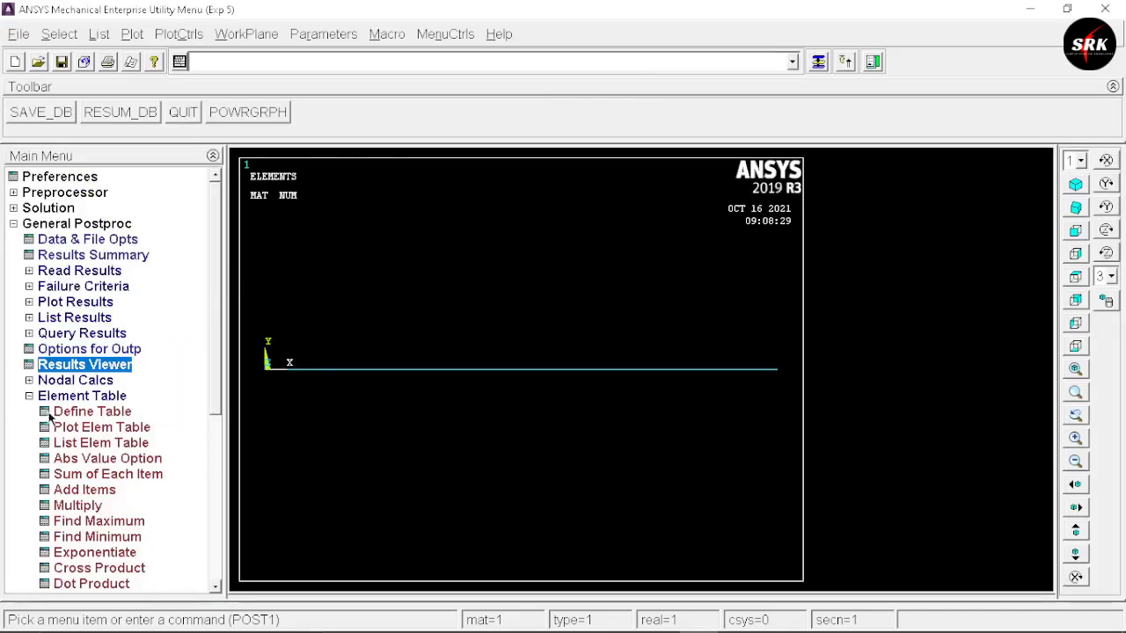
Add SMISC,3 to the element table by sequence number.
{"action": "left_click", "coordinate": [88, 413]}
{"action": "left_click", "coordinate": [161, 421]}
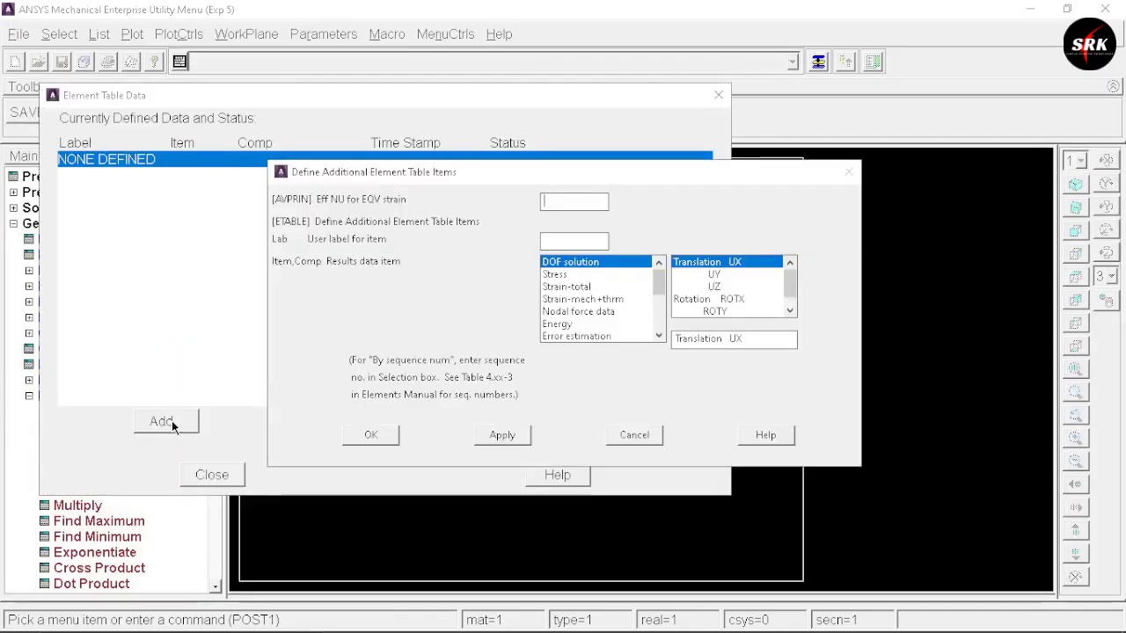
{"action": "scroll", "coordinate": [598, 299], "scroll_direction": "down", "scroll_amount": 5}
{"action": "left_click", "coordinate": [593, 337]}
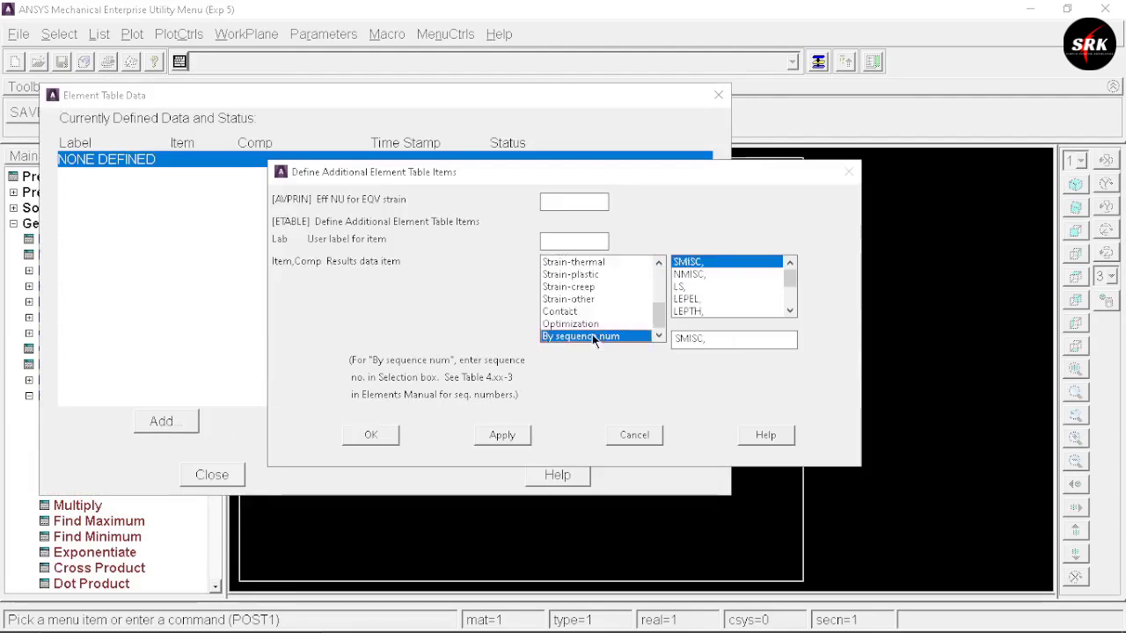
{"action": "left_click", "coordinate": [728, 263]}
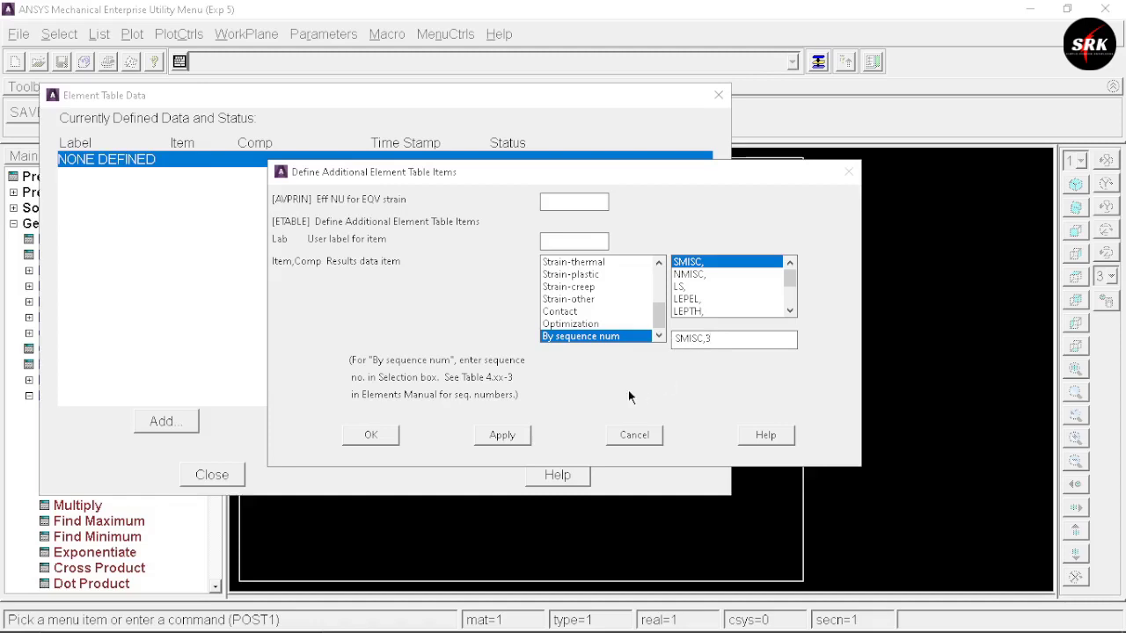
{"action": "left_click", "coordinate": [502, 435]}
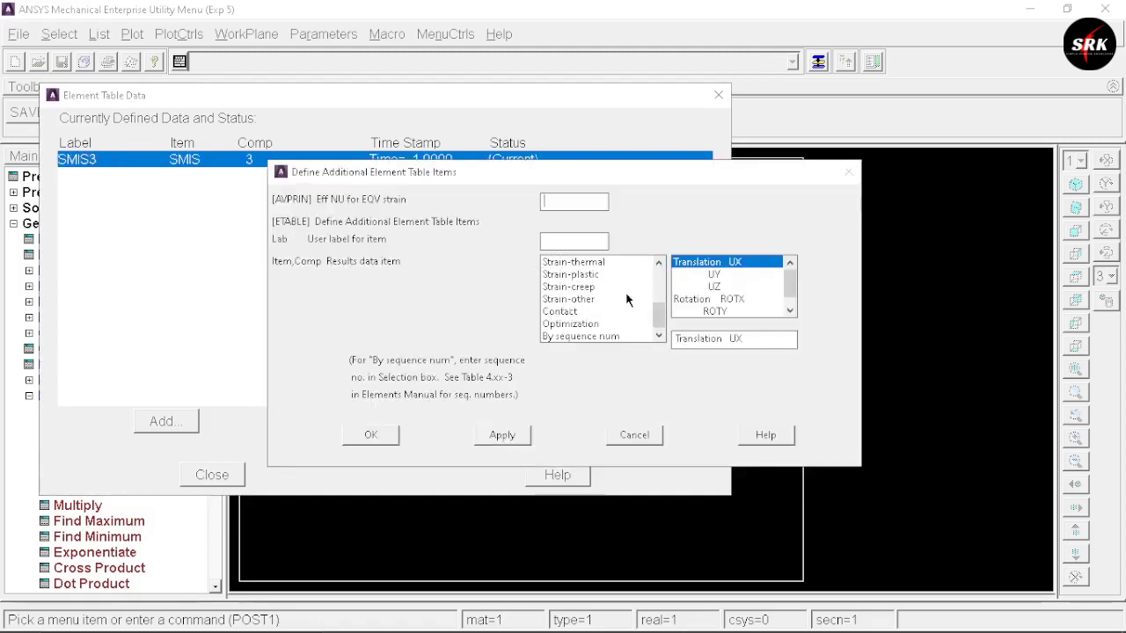
Add SMISC items 6, 16 and 19 to the element table, finishing with OK.
{"action": "left_click", "coordinate": [605, 336]}
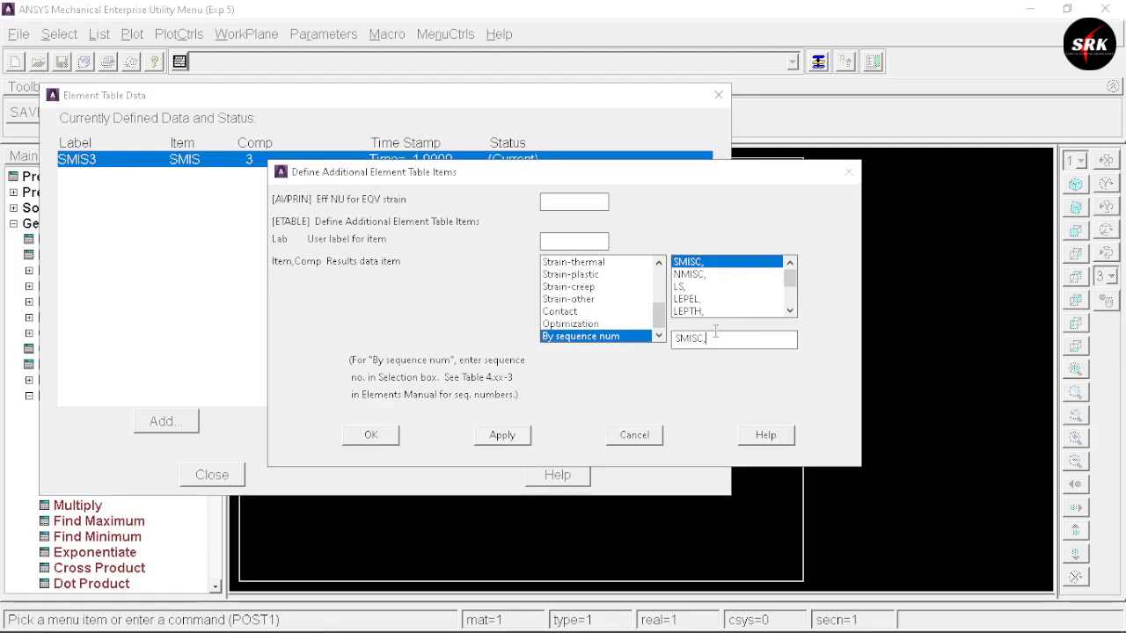
{"action": "left_click", "coordinate": [509, 439]}
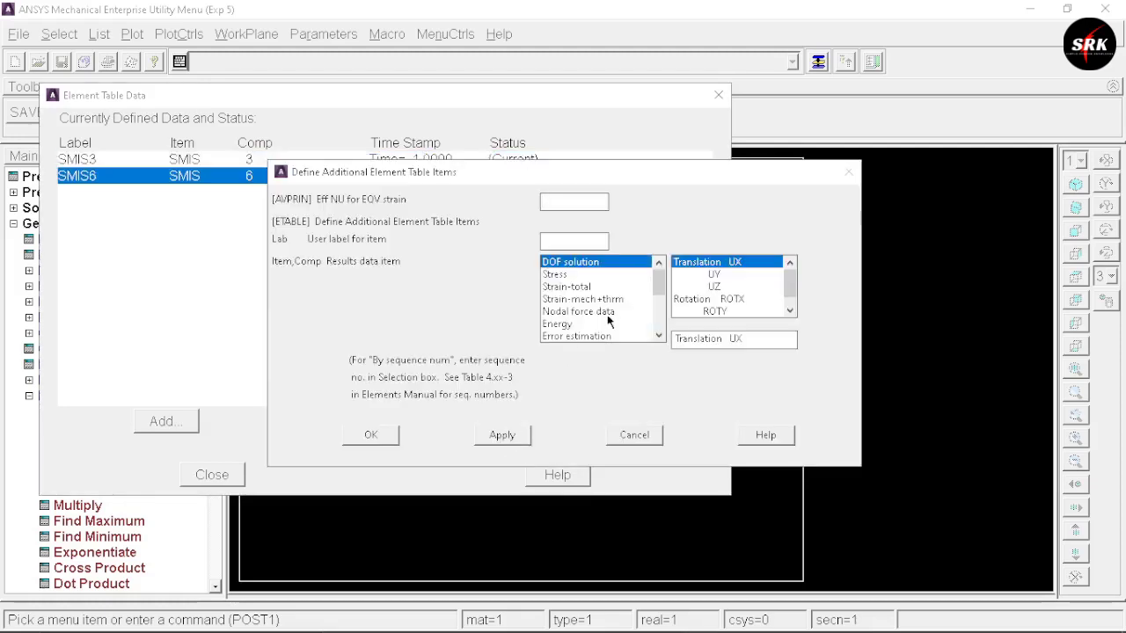
{"action": "left_click", "coordinate": [593, 337]}
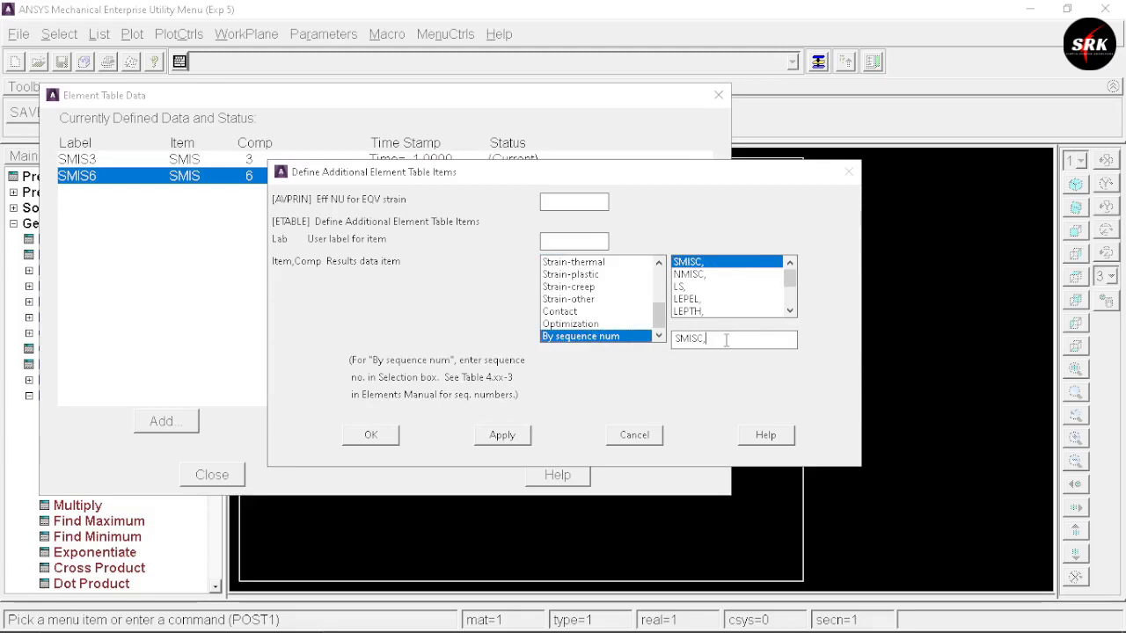
{"action": "type", "text": "16"}
{"action": "left_click", "coordinate": [511, 435]}
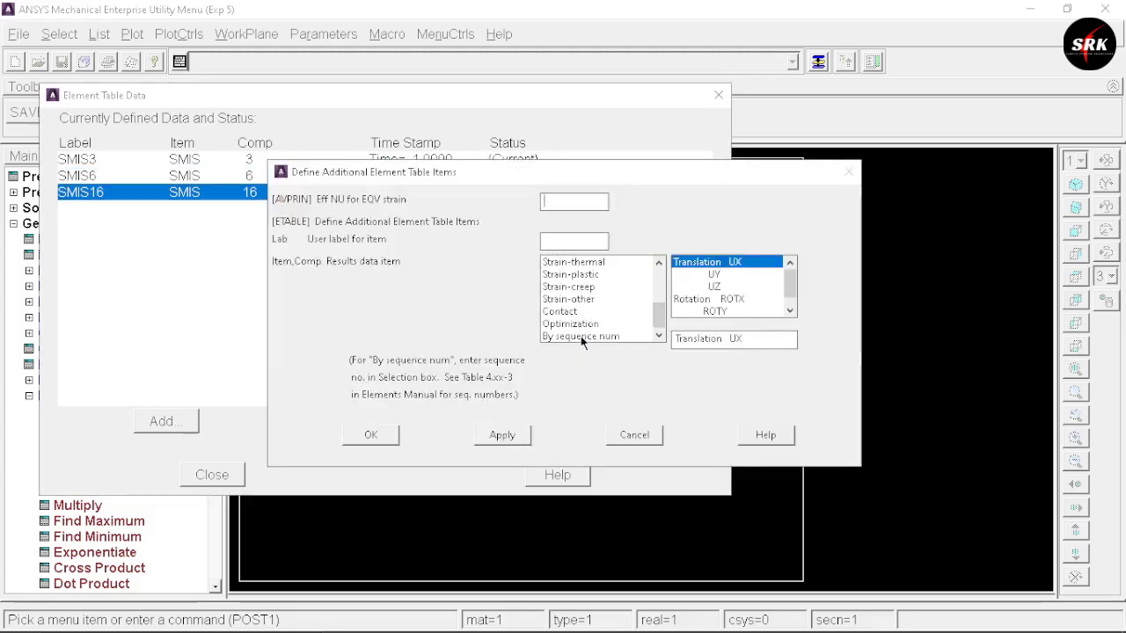
{"action": "left_click", "coordinate": [582, 336]}
{"action": "left_click", "coordinate": [715, 339]}
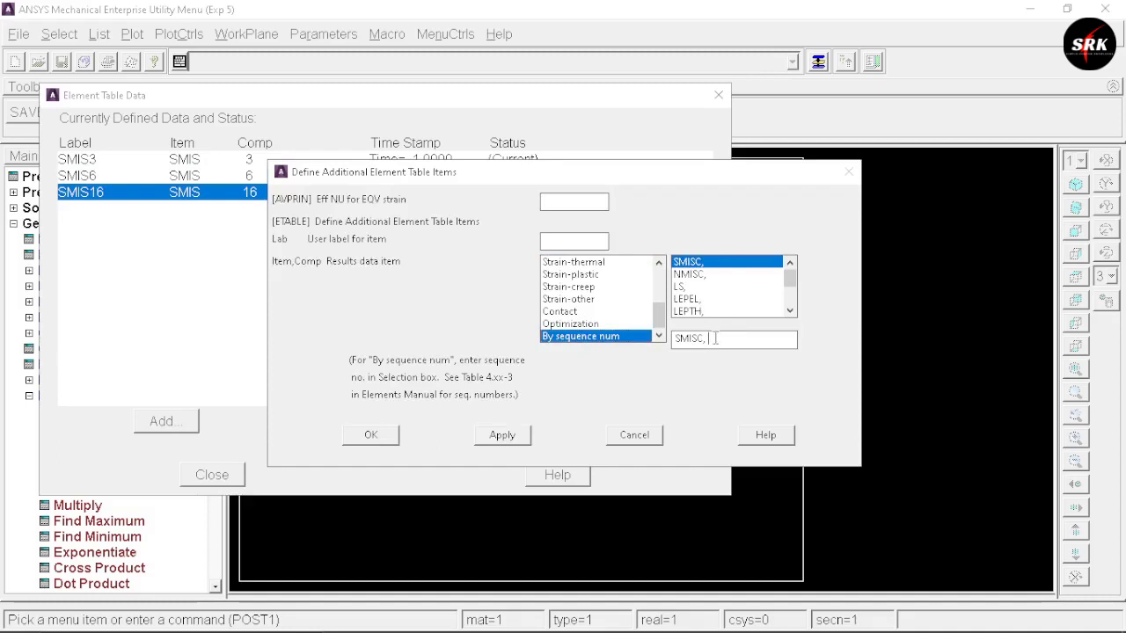
{"action": "left_click", "coordinate": [394, 434]}
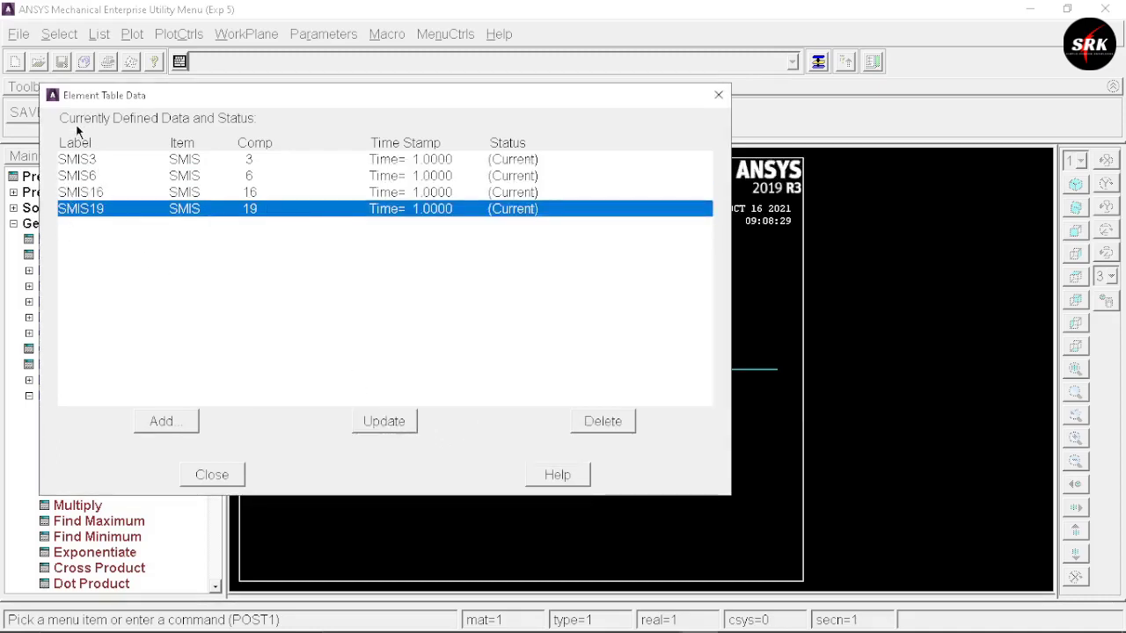
Plot the line-element bending moment diagram with SMIS3 at node I and SMIS16 at node J.
{"action": "left_click", "coordinate": [212, 475]}
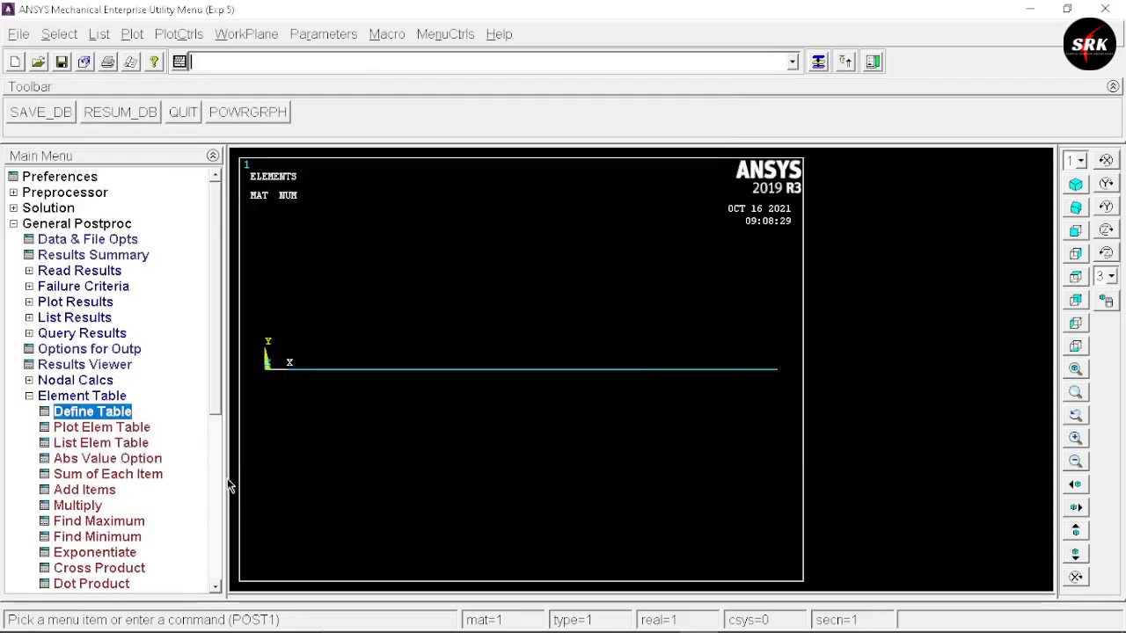
{"action": "key", "text": "alt+Tab"}
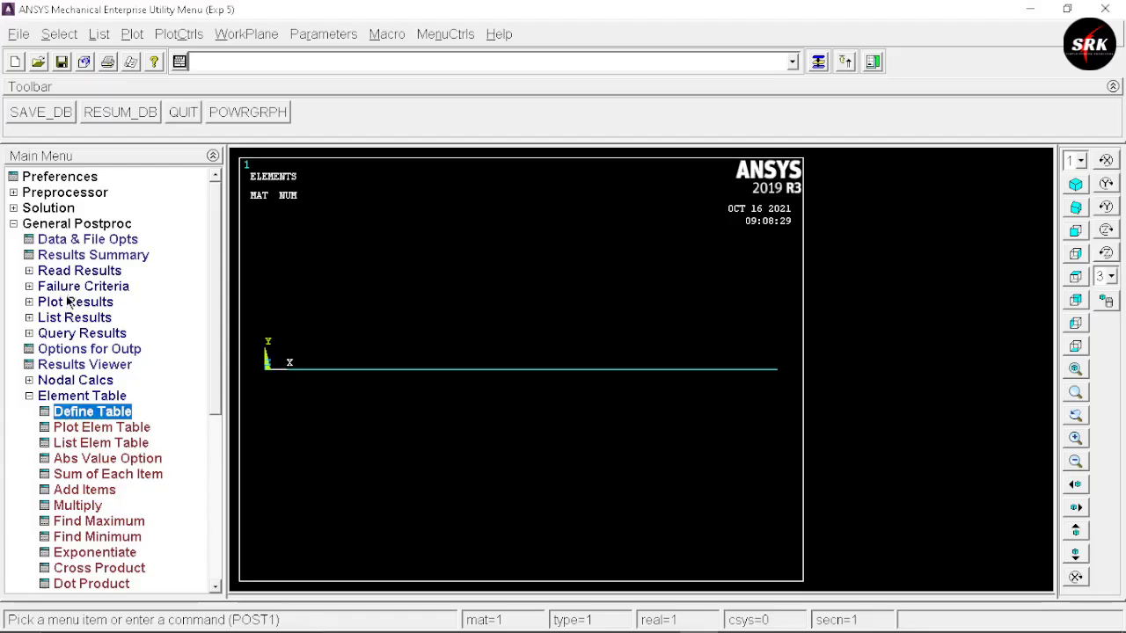
{"action": "left_click", "coordinate": [69, 302]}
{"action": "left_click", "coordinate": [75, 335]}
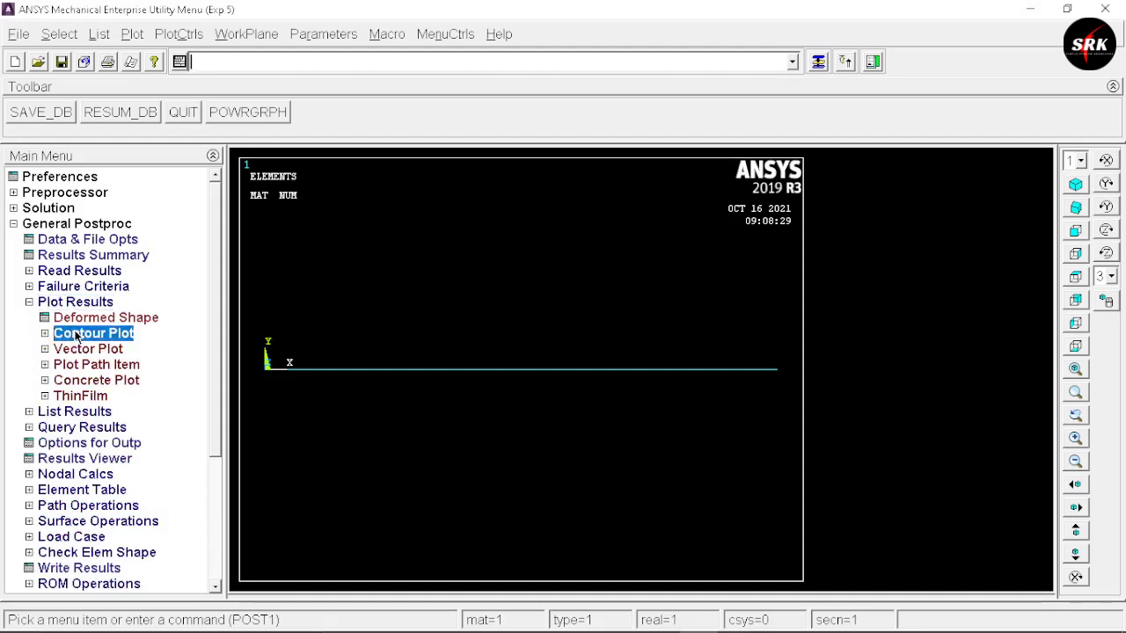
{"action": "left_click", "coordinate": [113, 398]}
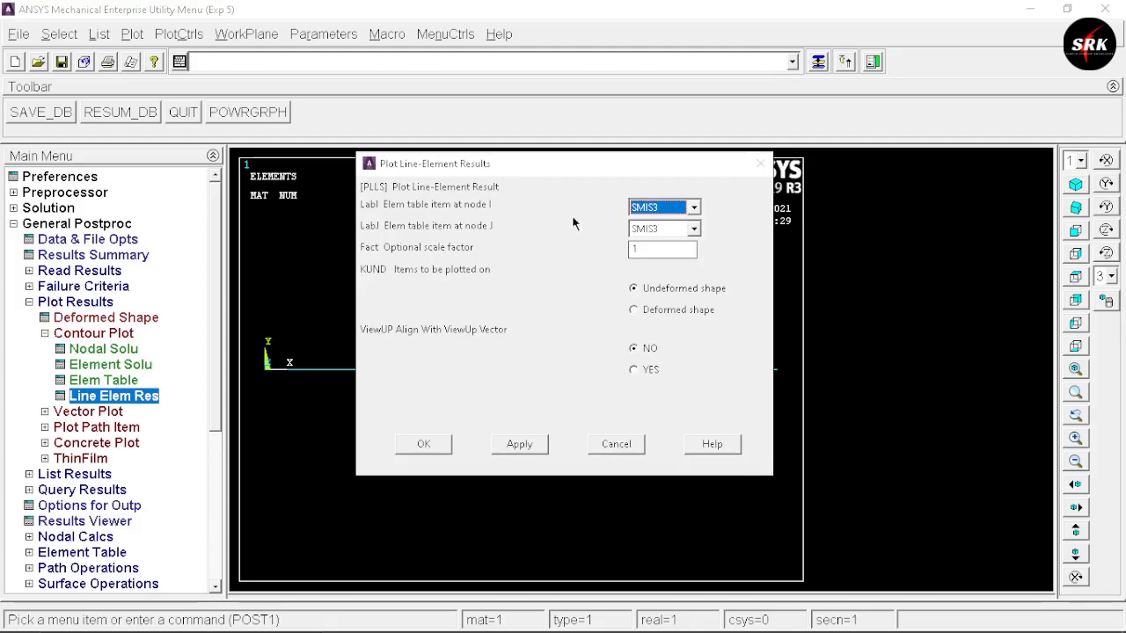
{"action": "left_click", "coordinate": [693, 232]}
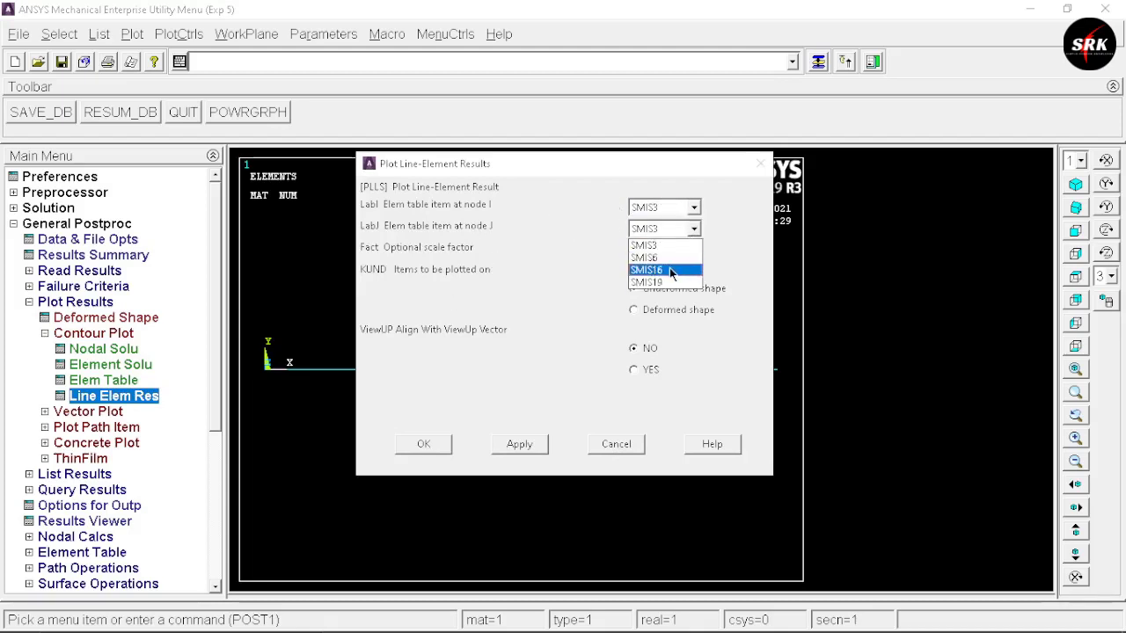
{"action": "left_click", "coordinate": [670, 270]}
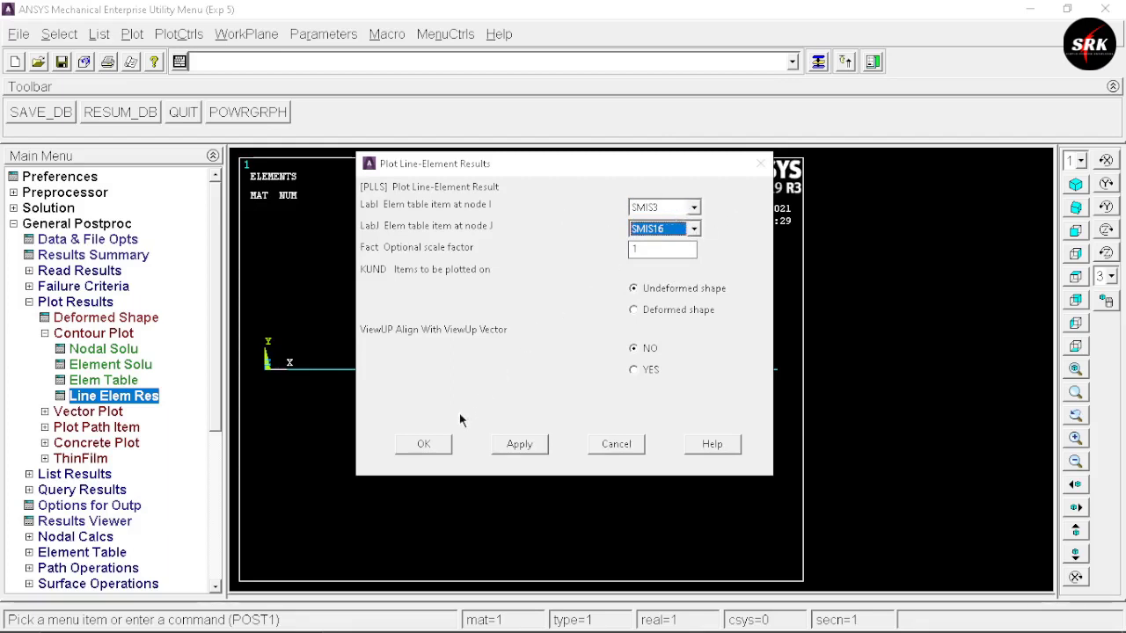
{"action": "left_click", "coordinate": [424, 444]}
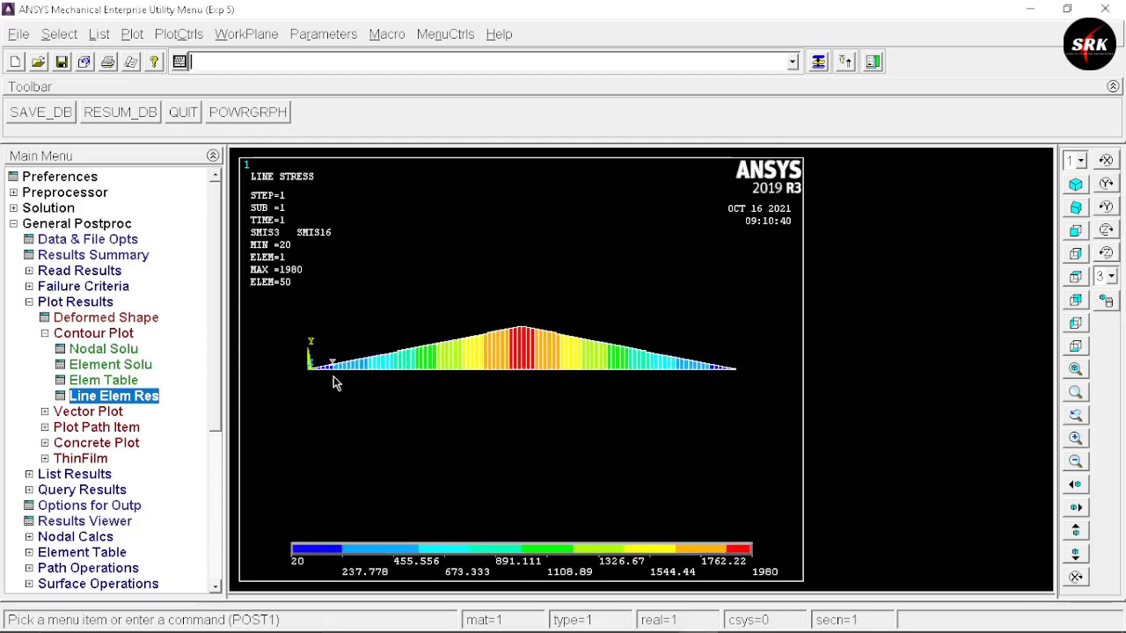
Save the bending moment plot as the colour JPEG Exp 5000.jpg.
{"action": "left_click", "coordinate": [181, 35]}
{"action": "mouse_move", "coordinate": [246, 318]}
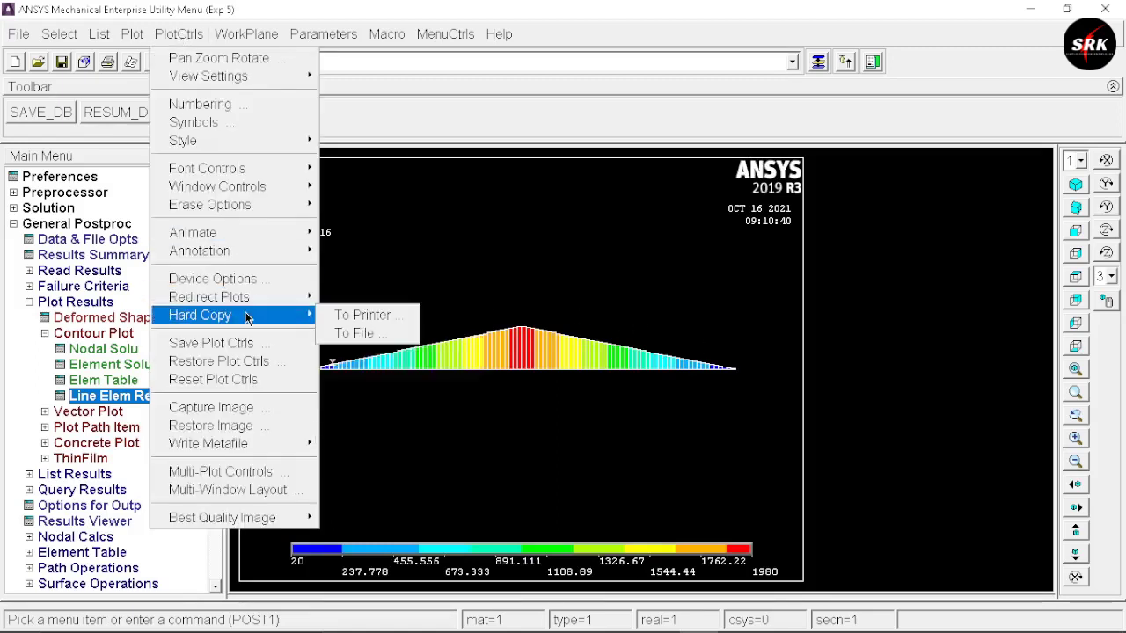
{"action": "left_click", "coordinate": [347, 333]}
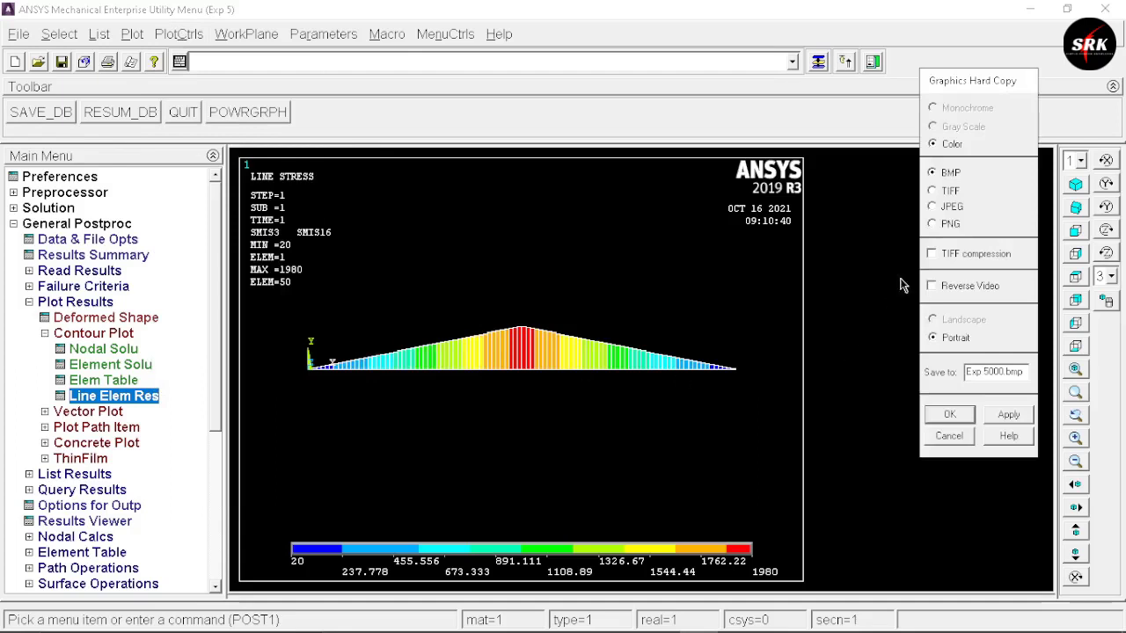
{"action": "left_click", "coordinate": [949, 209]}
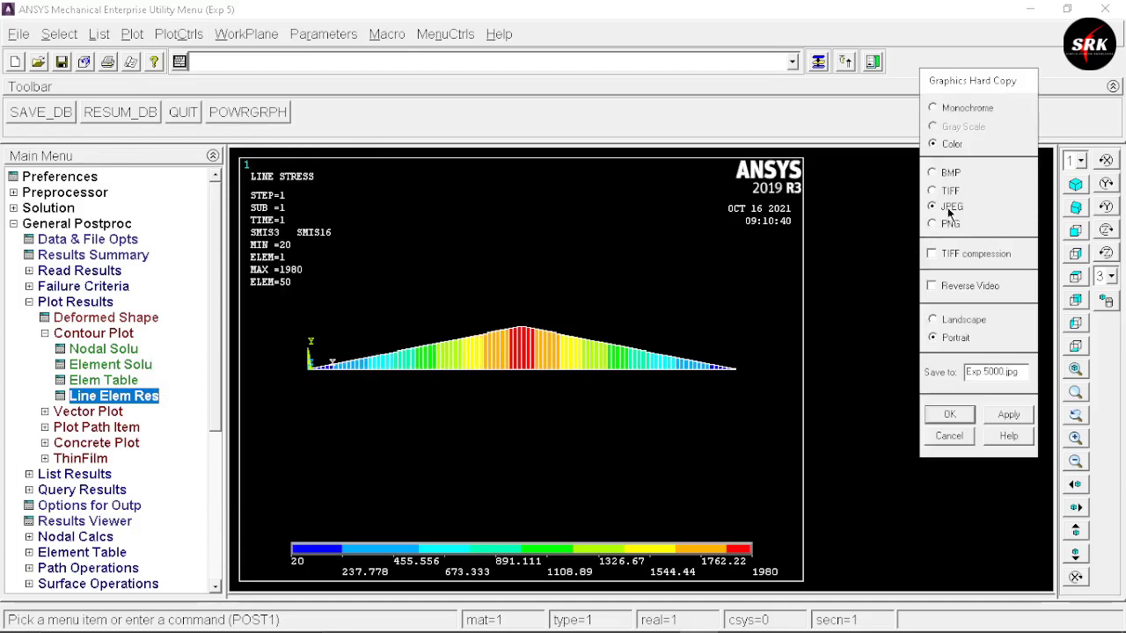
{"action": "left_click", "coordinate": [951, 415]}
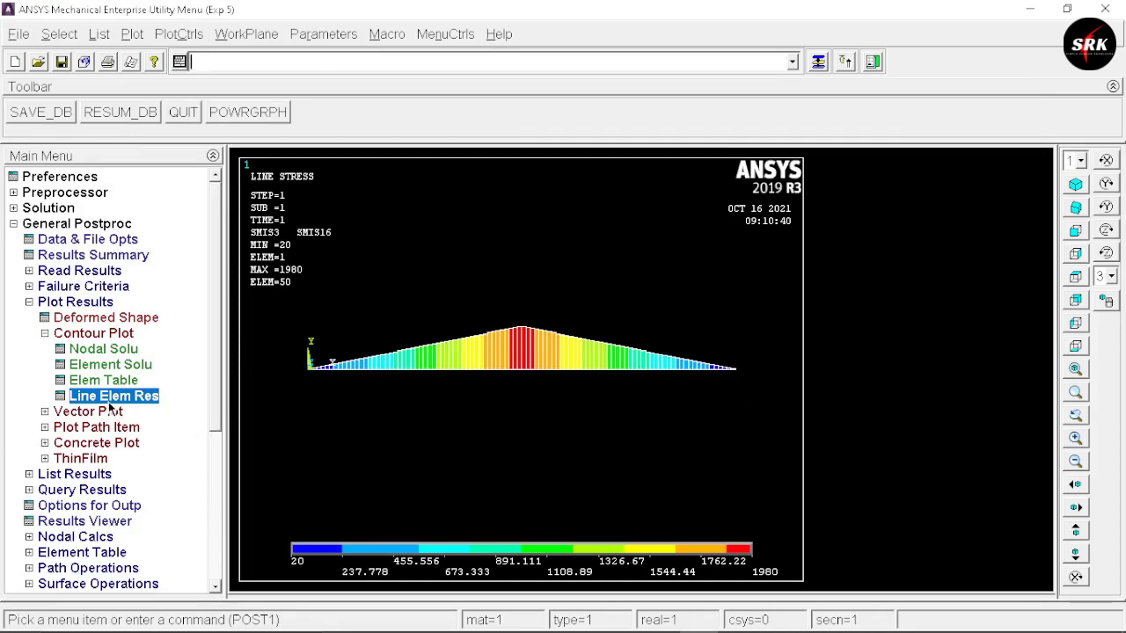
{"action": "left_click", "coordinate": [110, 403]}
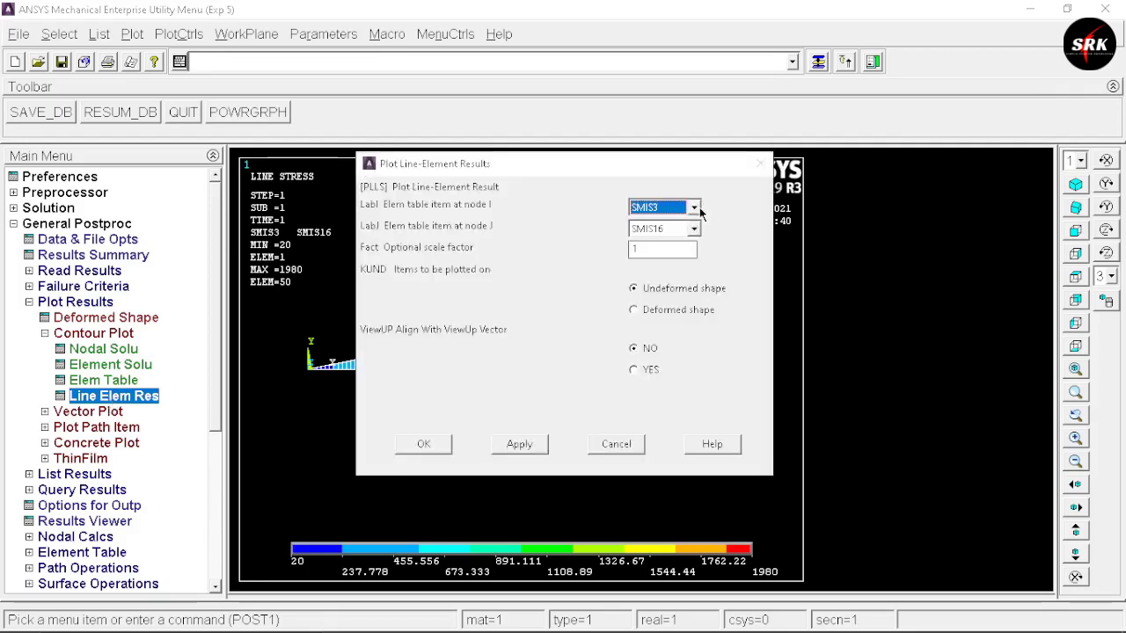
Plot the shear force diagram with SMIS6 at node I and SMIS19 at node J.
{"action": "left_click", "coordinate": [694, 208]}
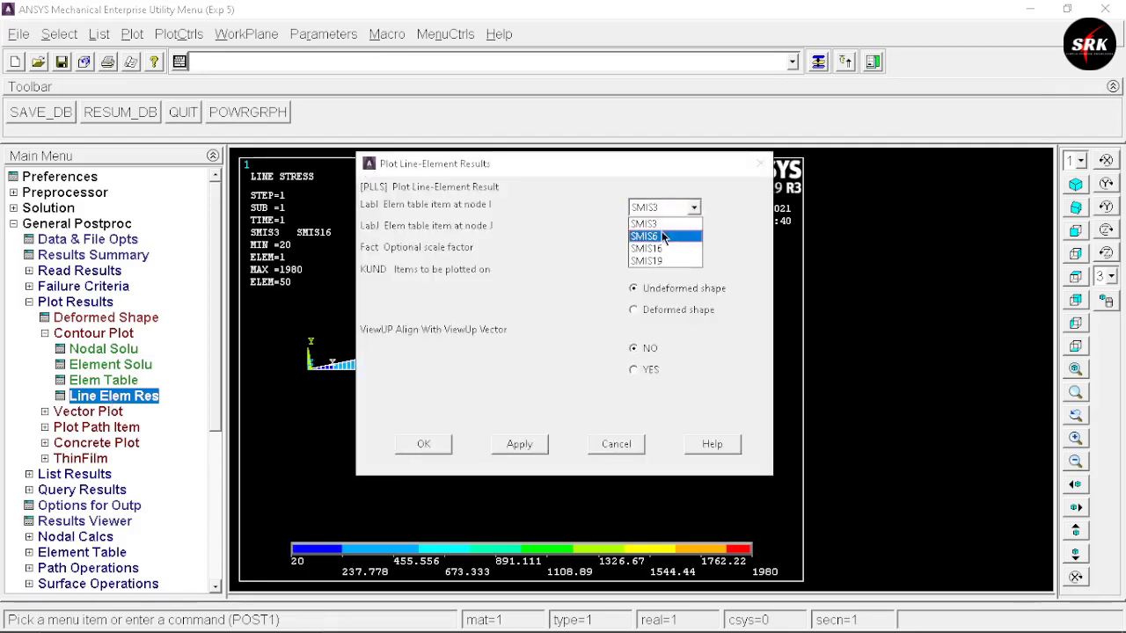
{"action": "left_click", "coordinate": [664, 238]}
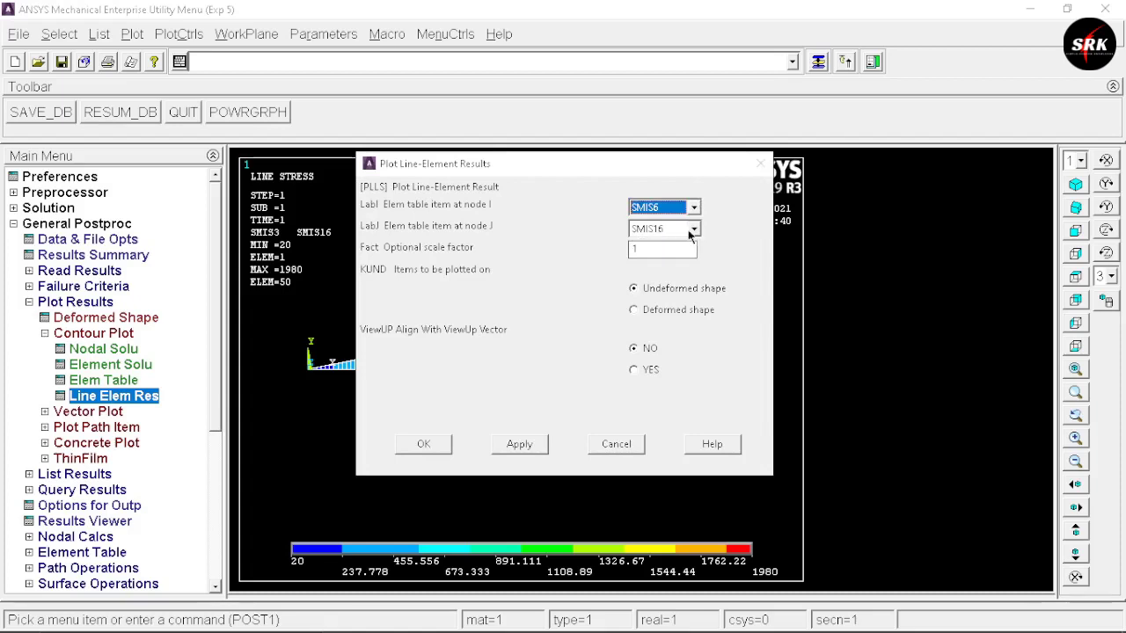
{"action": "left_click", "coordinate": [693, 229]}
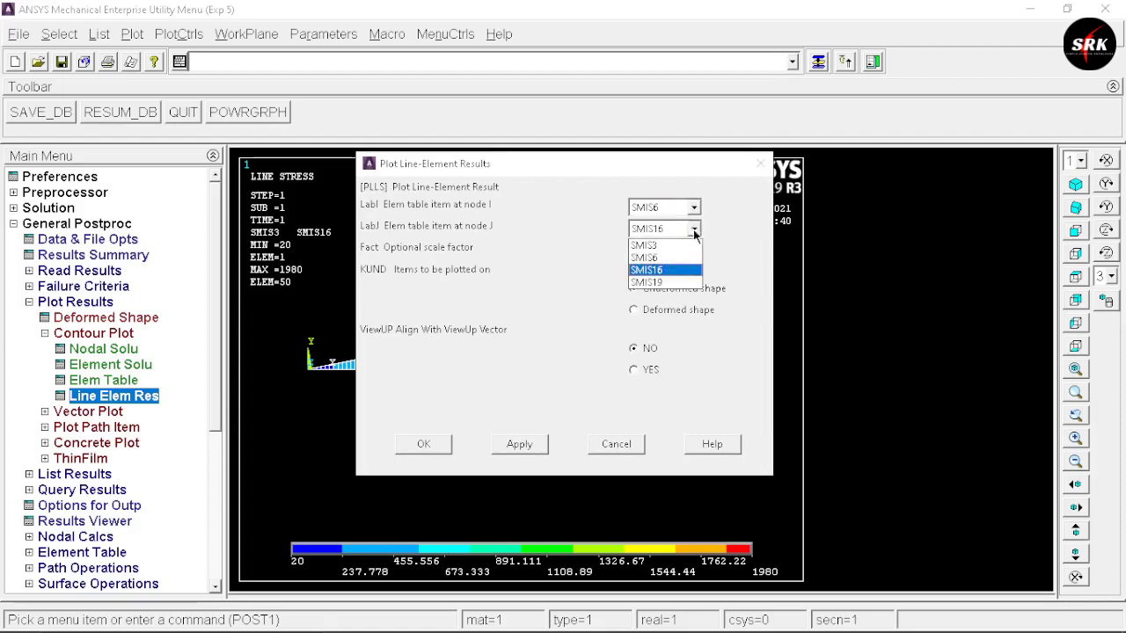
{"action": "left_click", "coordinate": [644, 282]}
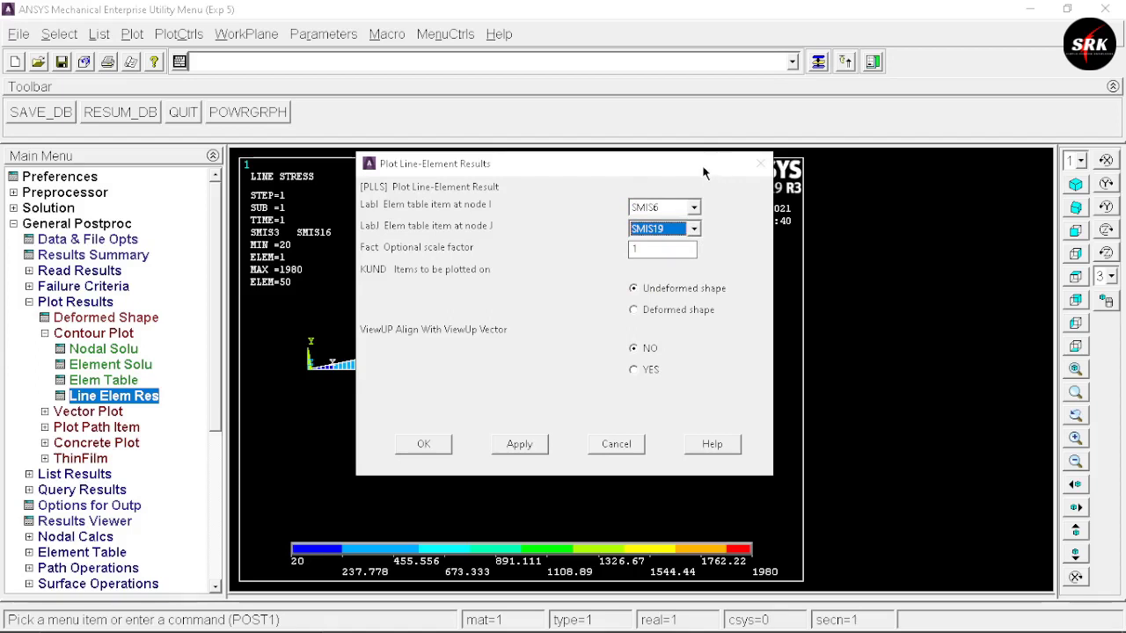
{"action": "left_click", "coordinate": [427, 443]}
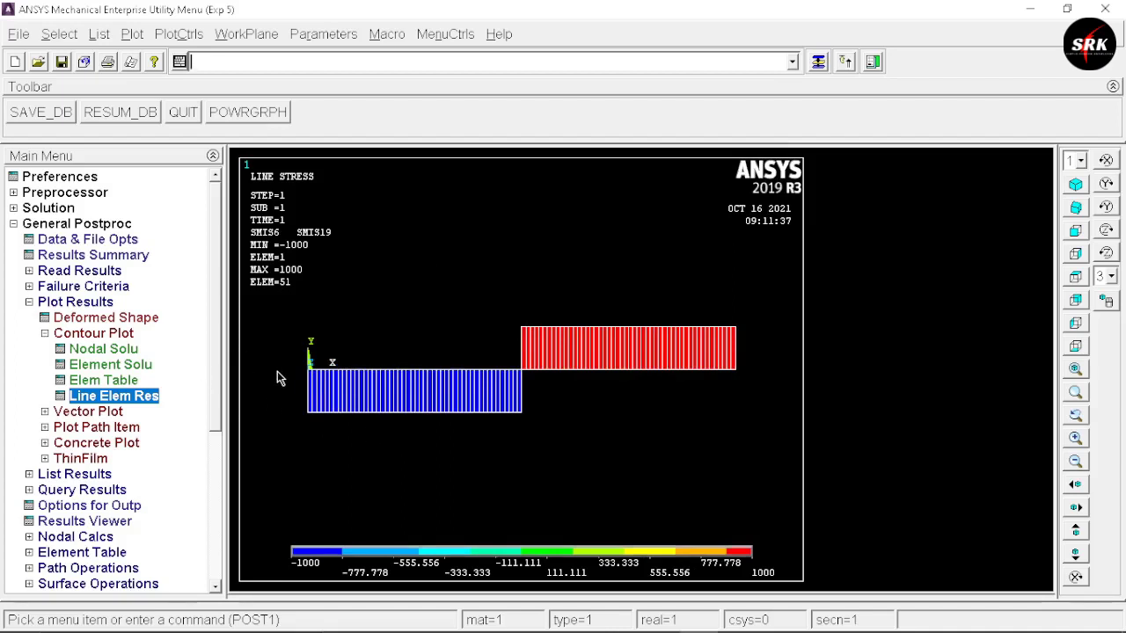
Save the shear force plot to file as Exp 5001.jpg.
{"action": "left_click", "coordinate": [180, 35]}
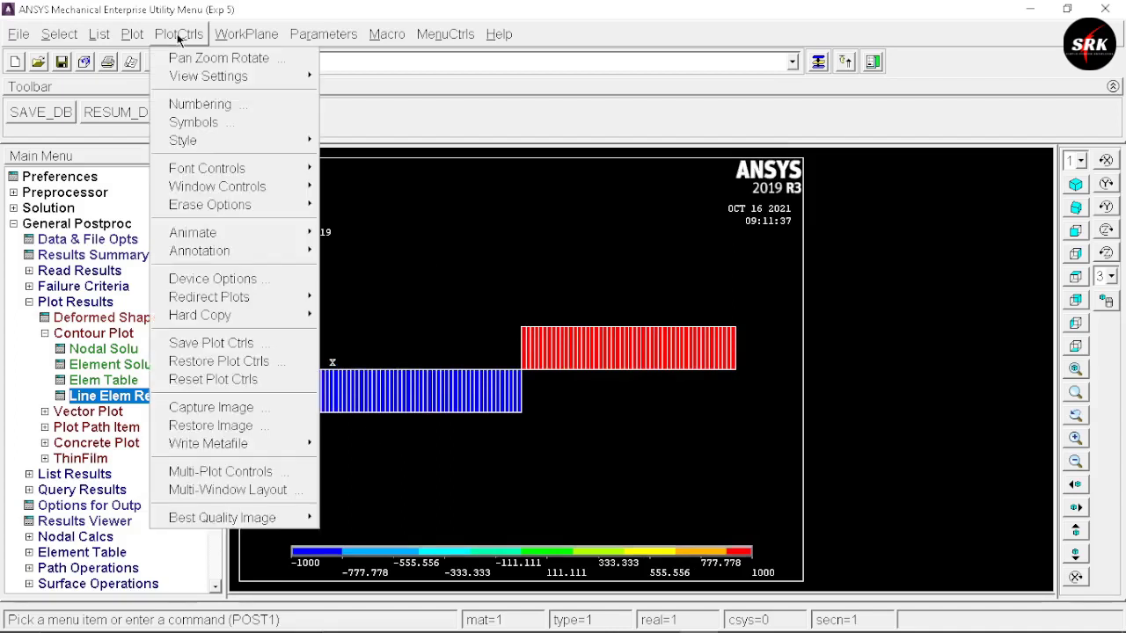
{"action": "mouse_move", "coordinate": [220, 326]}
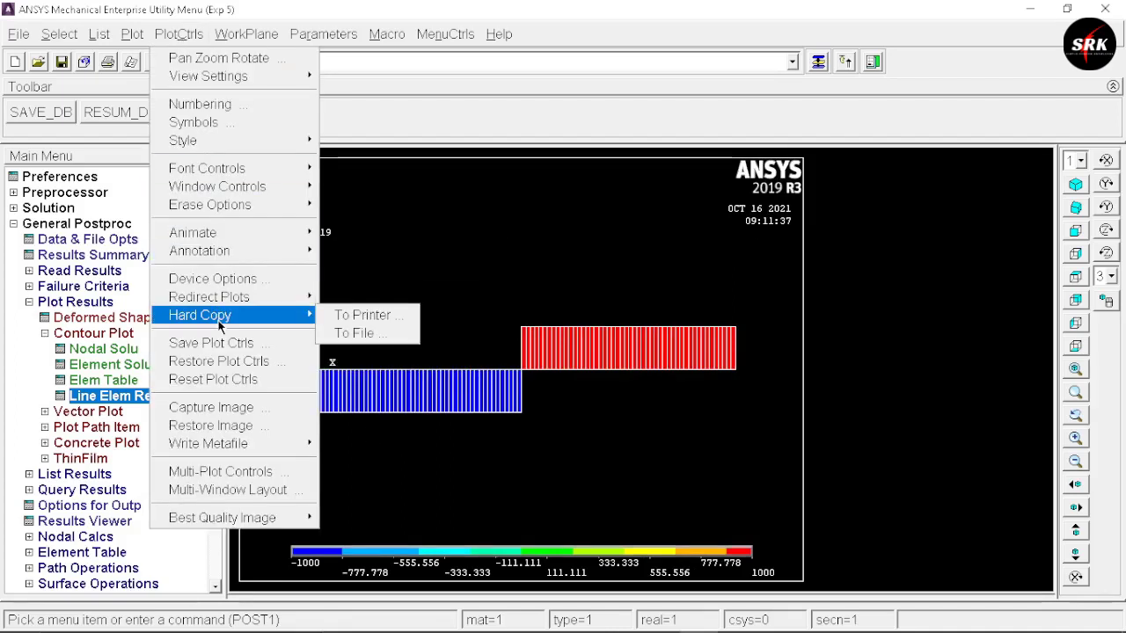
{"action": "left_click", "coordinate": [358, 335]}
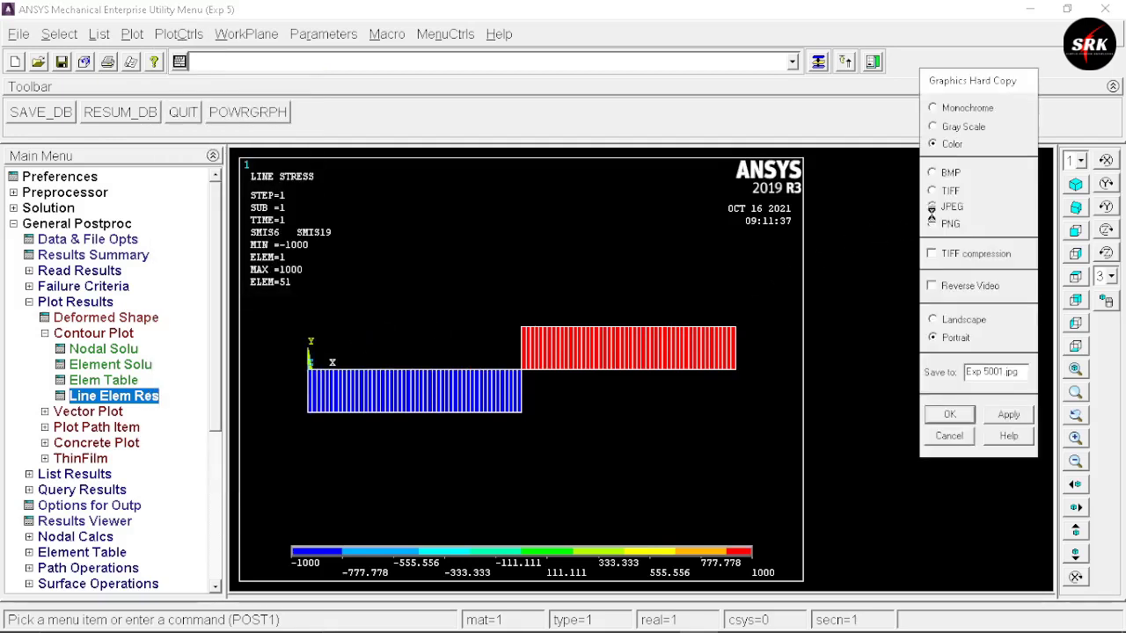
{"action": "left_click", "coordinate": [951, 416]}
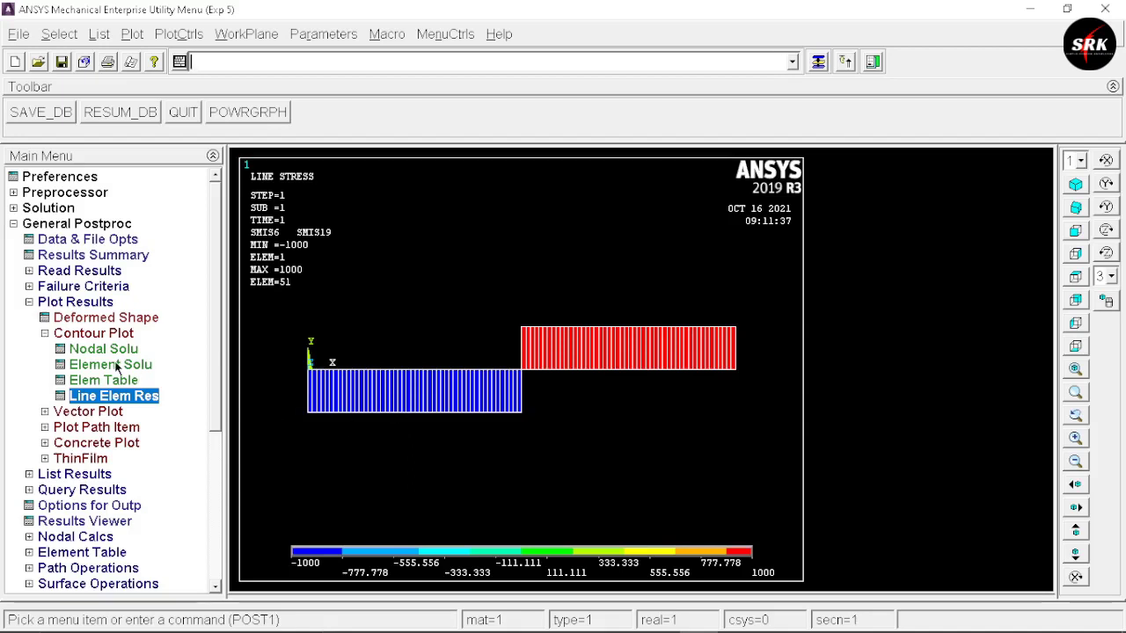
Plot the deformed beam together with its undeformed shape.
{"action": "left_click", "coordinate": [97, 318]}
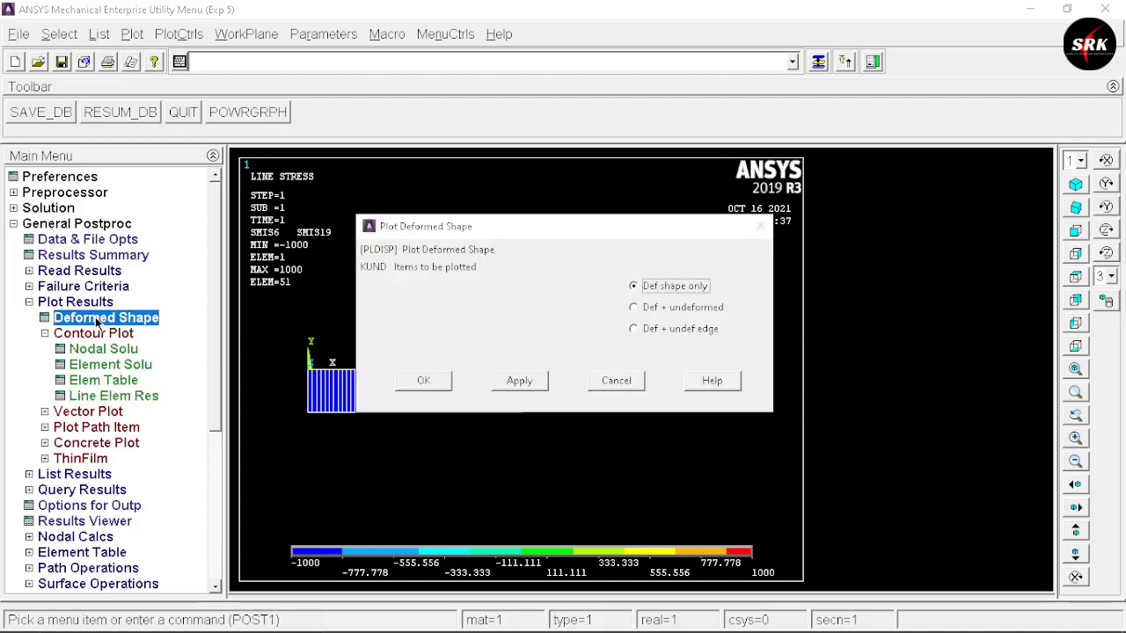
{"action": "left_click", "coordinate": [704, 310]}
{"action": "left_click", "coordinate": [423, 381]}
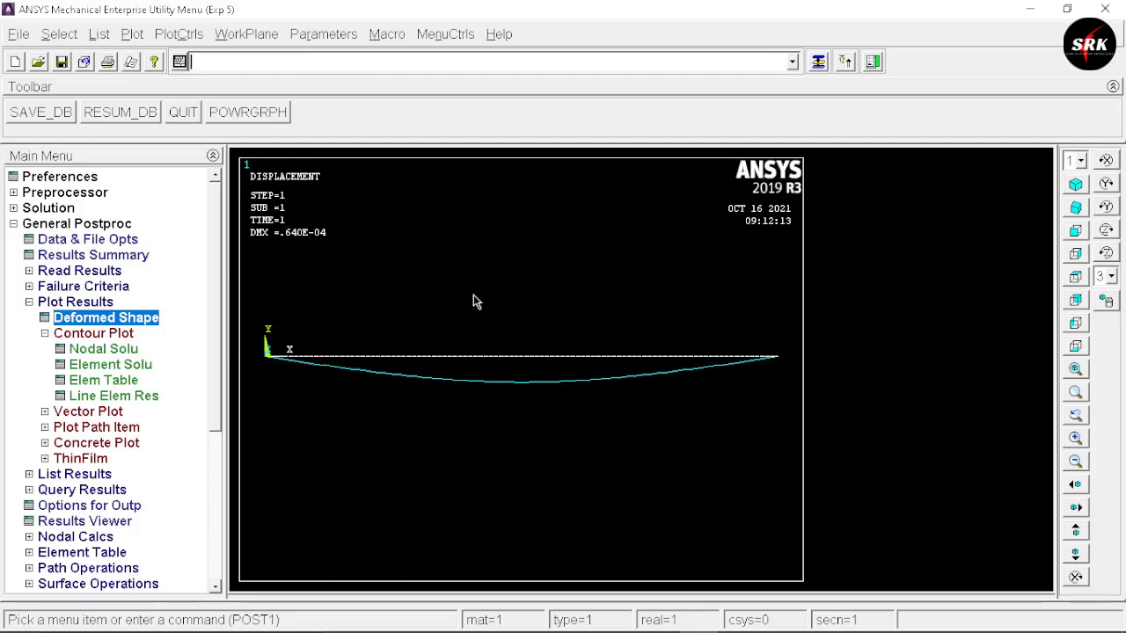
Turn ESHAPE on so the beam redraws with its cross-section shapes.
{"action": "left_click", "coordinate": [183, 32]}
{"action": "mouse_move", "coordinate": [232, 148]}
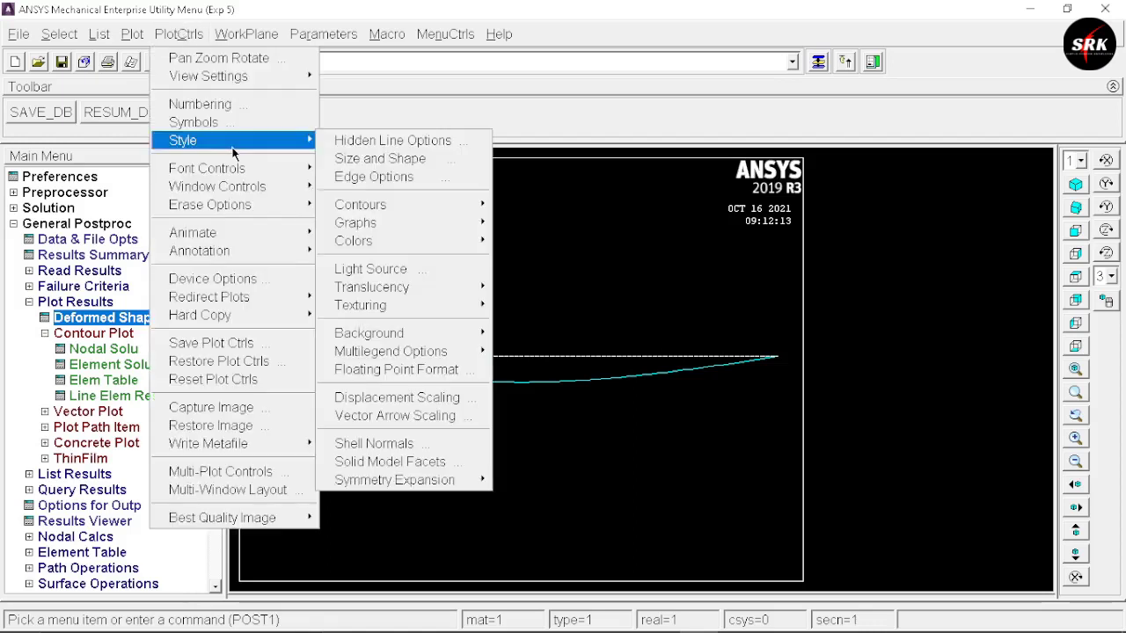
{"action": "left_click", "coordinate": [356, 160]}
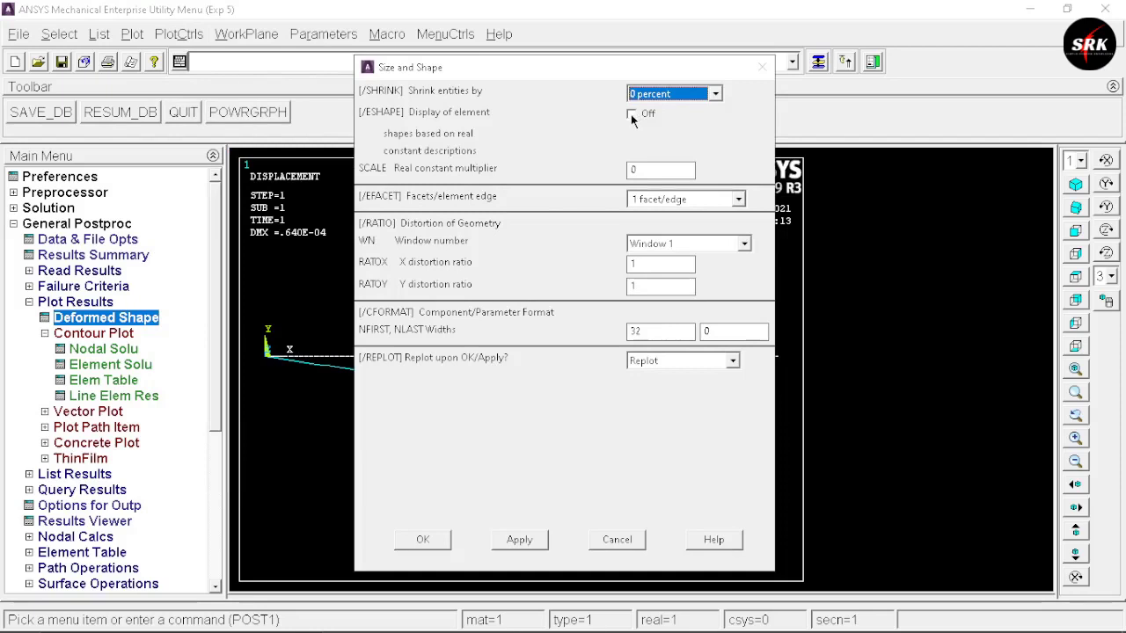
{"action": "left_click", "coordinate": [632, 115]}
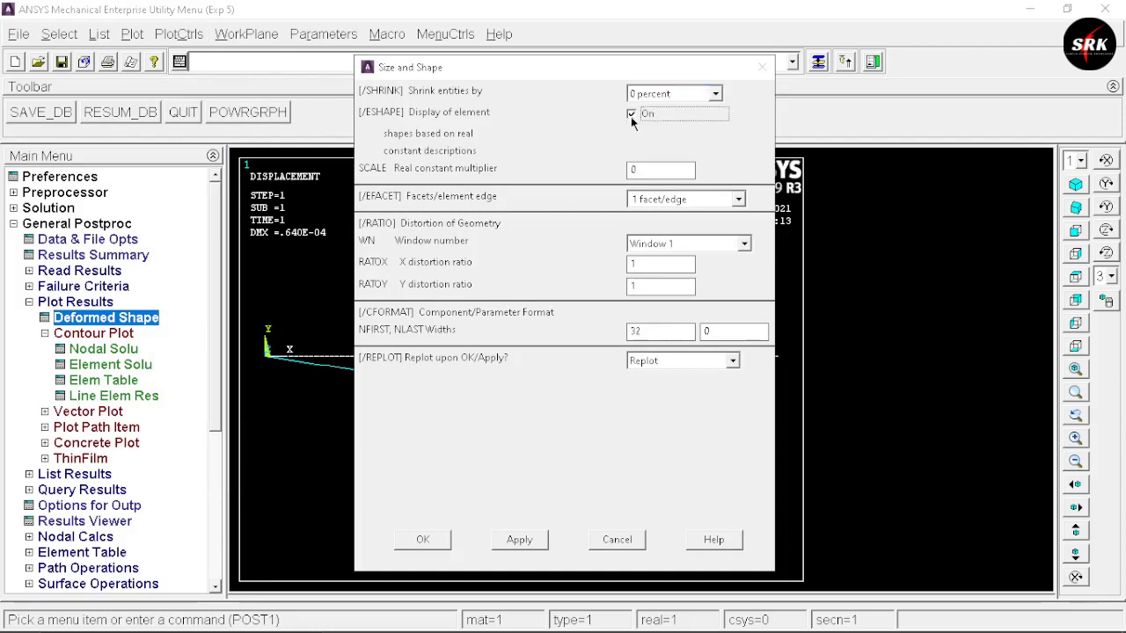
{"action": "left_click", "coordinate": [423, 540]}
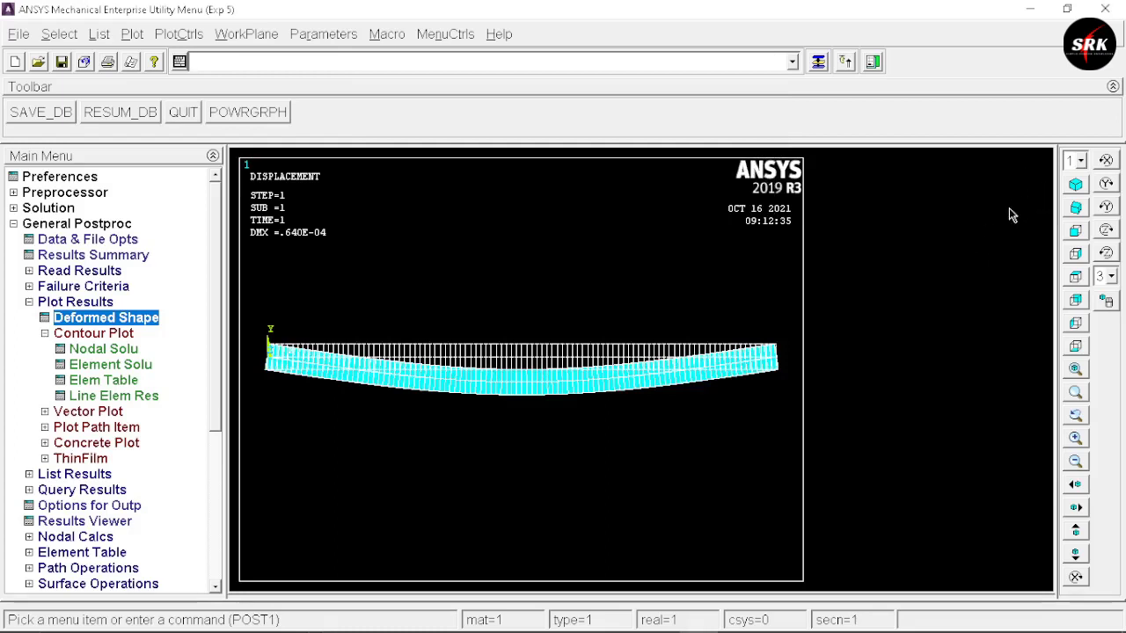
Switch to isometric view and animate the deformed plus undeformed beam shape.
{"action": "left_click", "coordinate": [1074, 184]}
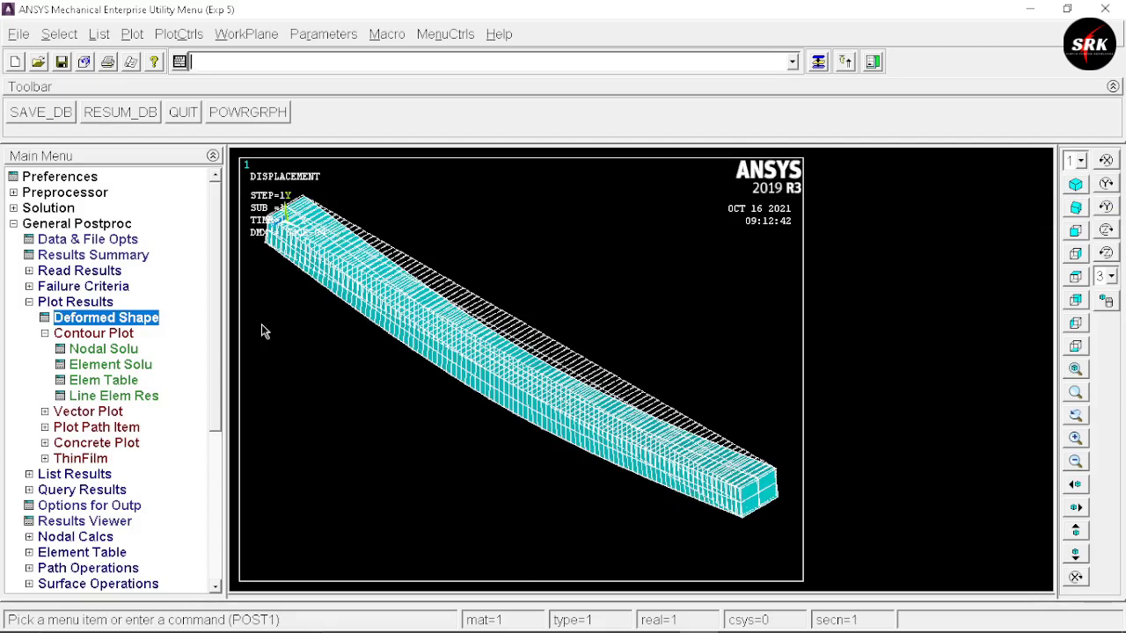
{"action": "left_click", "coordinate": [178, 33]}
{"action": "mouse_move", "coordinate": [273, 233]}
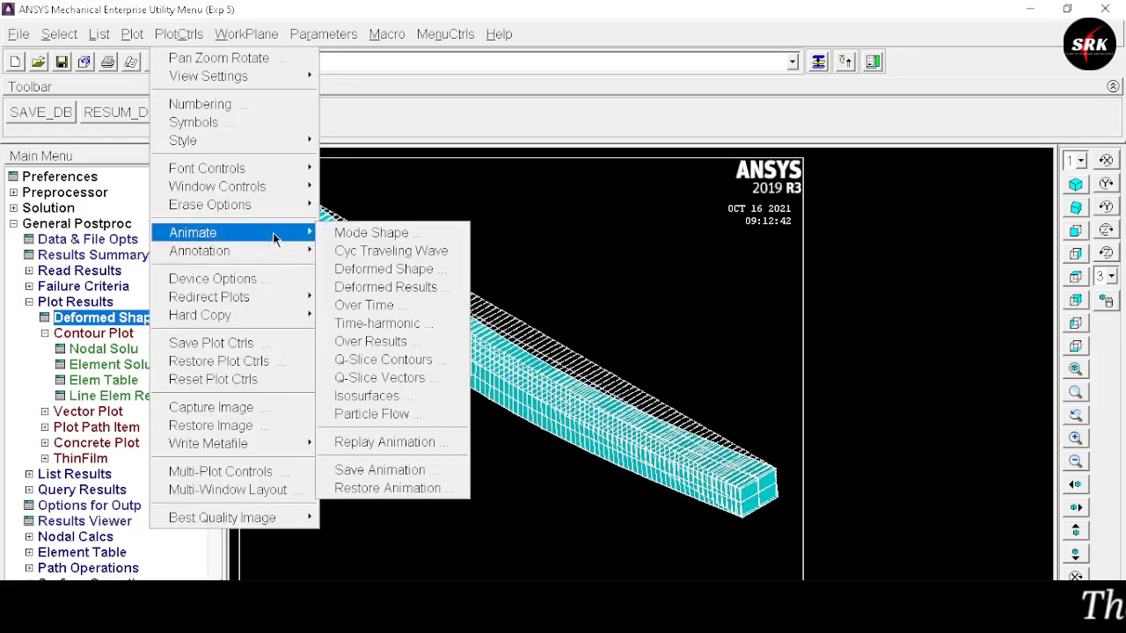
{"action": "left_click", "coordinate": [384, 268]}
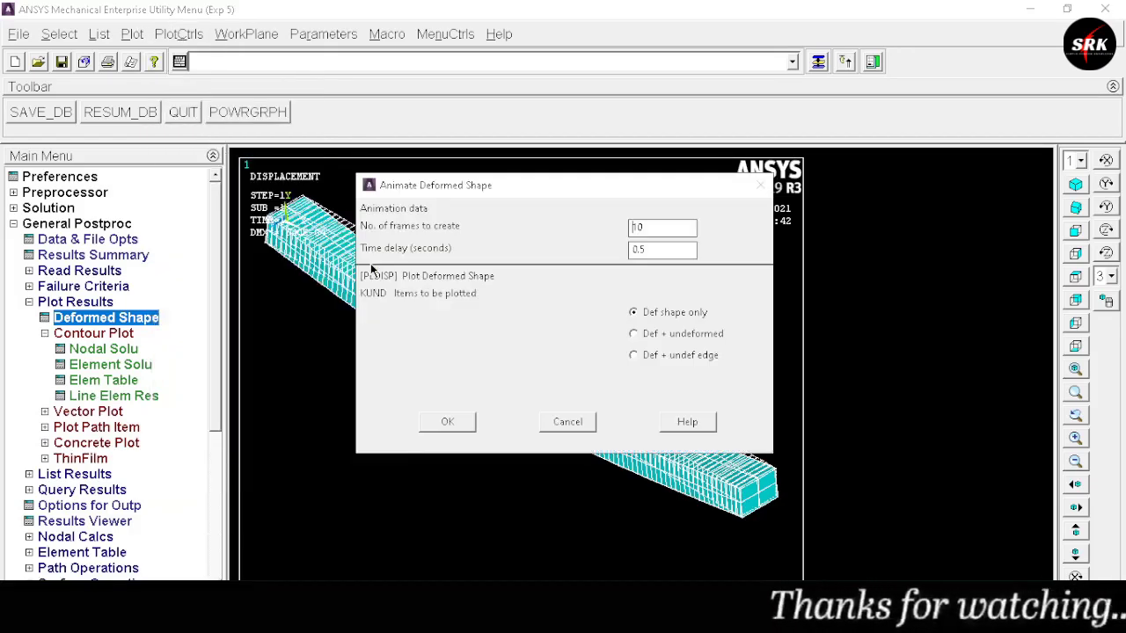
{"action": "left_click", "coordinate": [646, 338]}
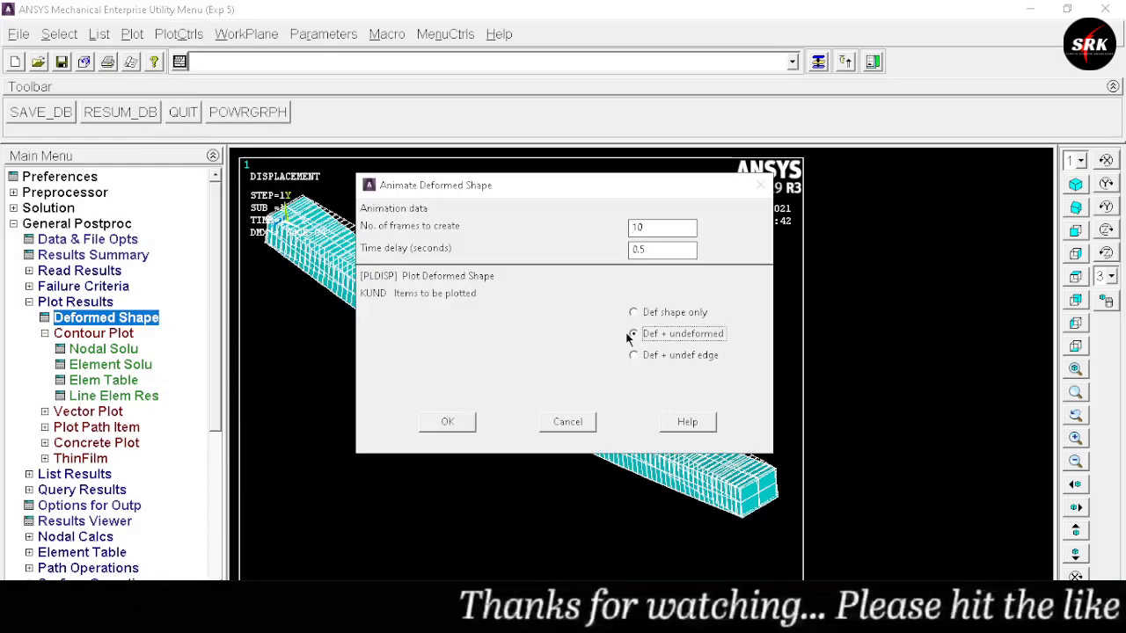
{"action": "left_click", "coordinate": [447, 424]}
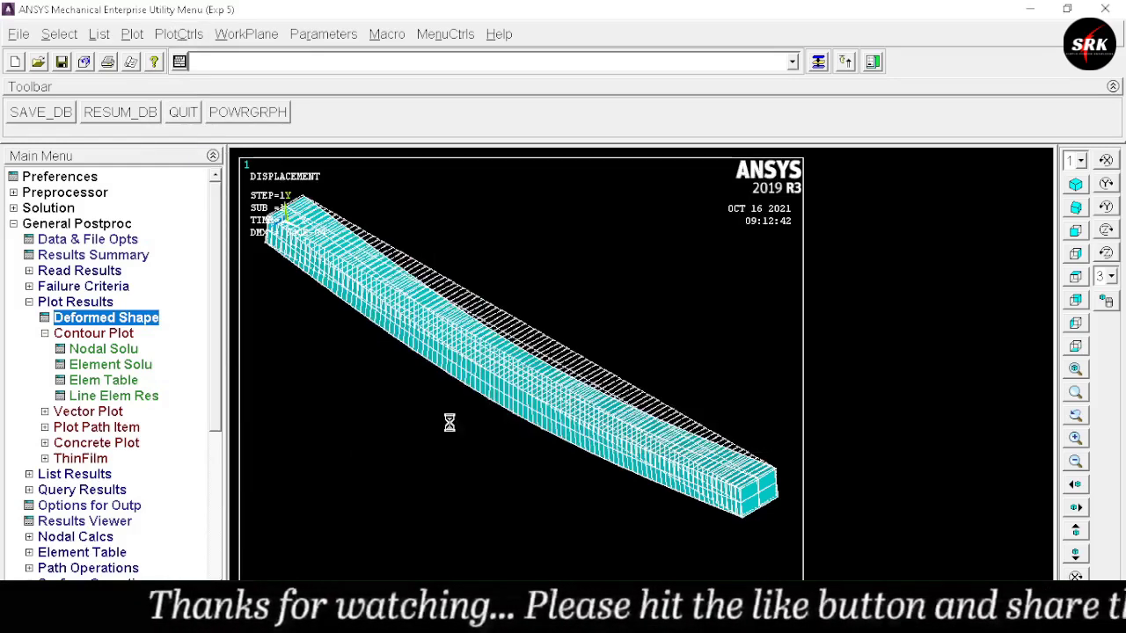